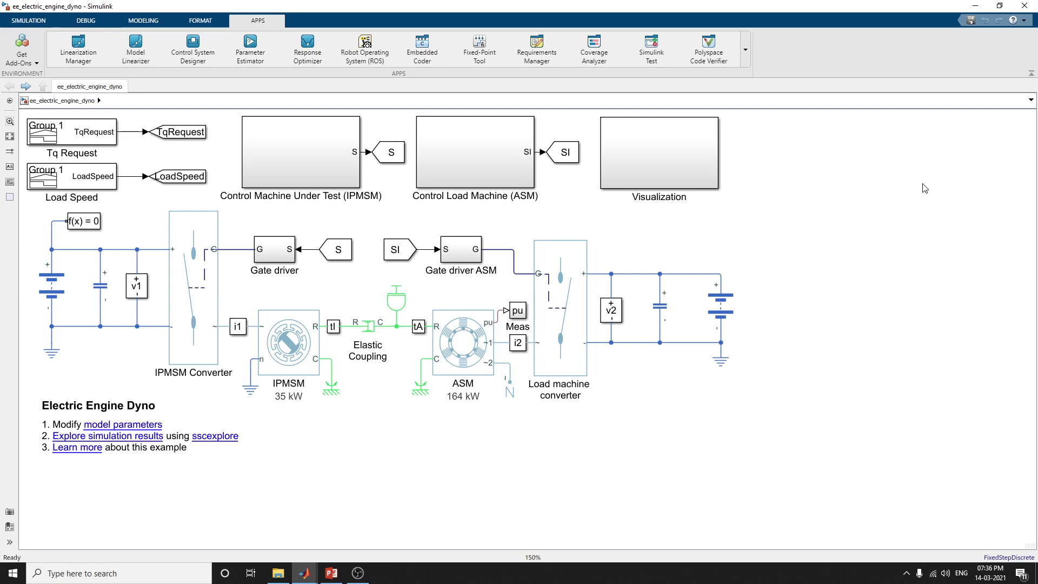
Open the Tq Request signal and shift its first segment, from 0 to 0.11 s, to a Y value of -1.
left_click(76, 130)
left_click(94, 139)
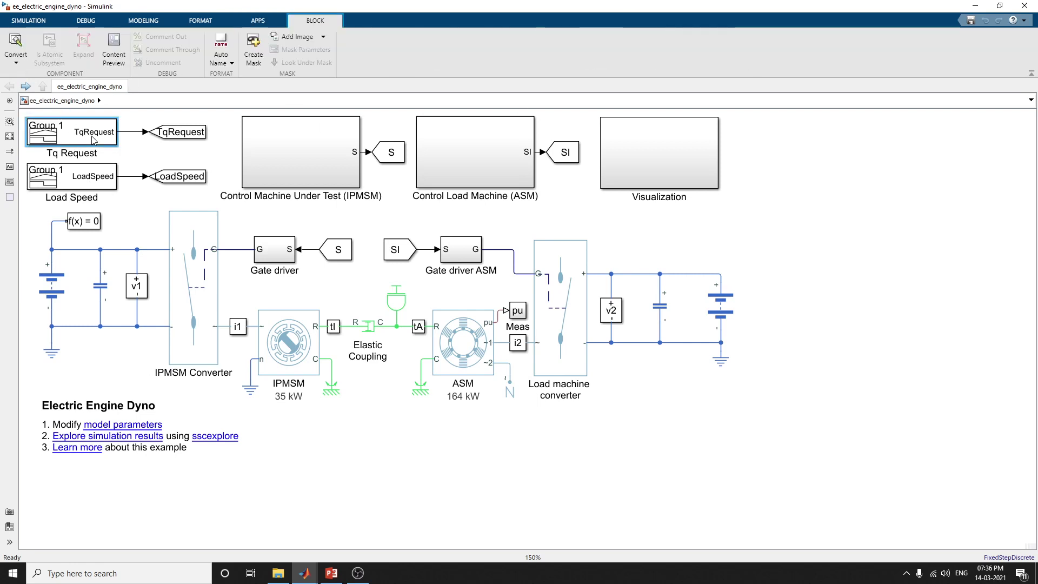
double_click(94, 140)
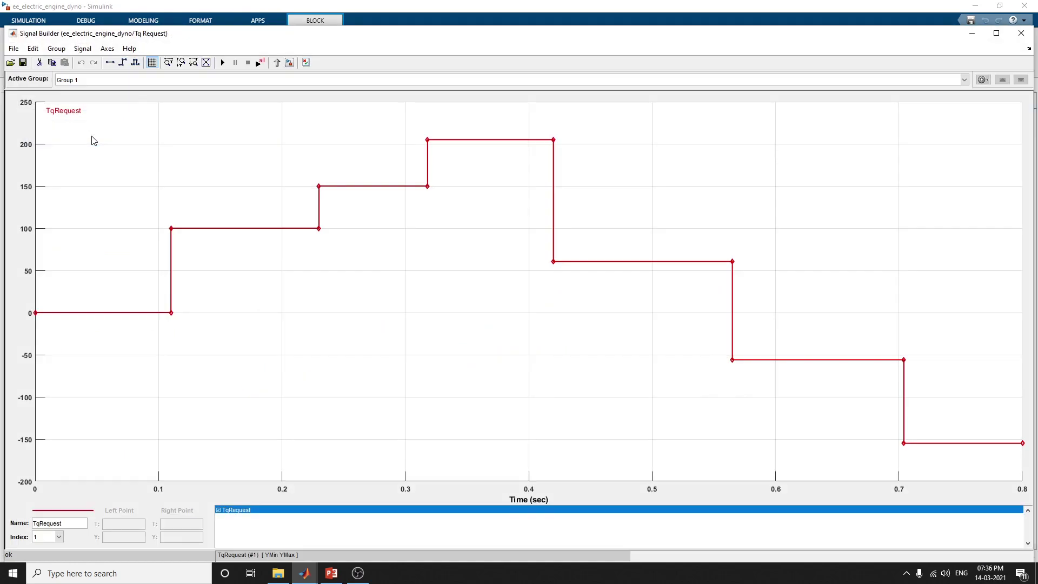
left_click(92, 312)
left_click(93, 265)
mouse_move(90, 312)
left_mouse_down()
mouse_move(88, 259)
mouse_move(94, 312)
left_mouse_up()
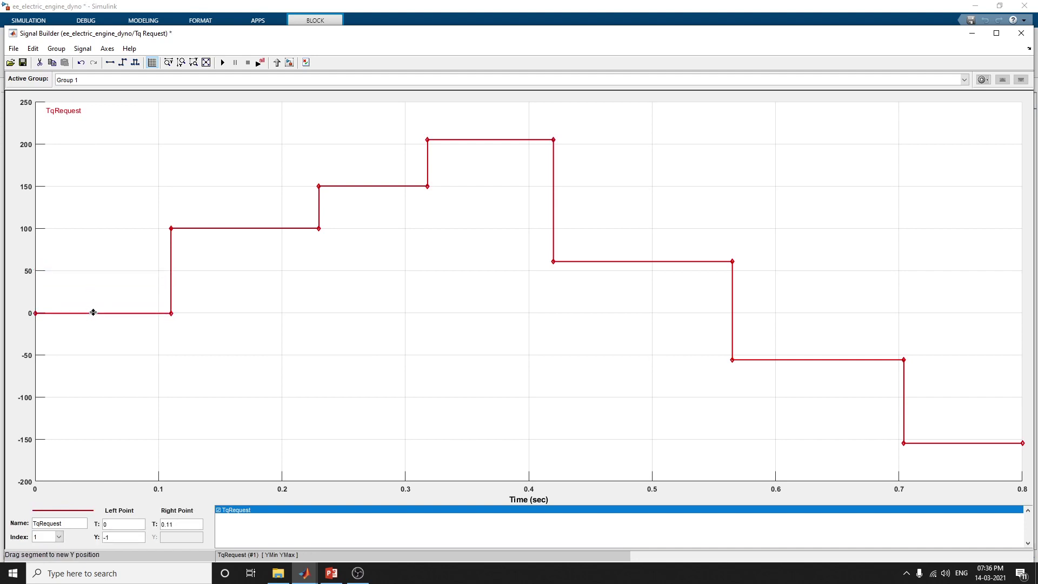
Look through the torque request signal's data export, figure export and save-as options, and close its editor without saving a copy.
left_click(13, 48)
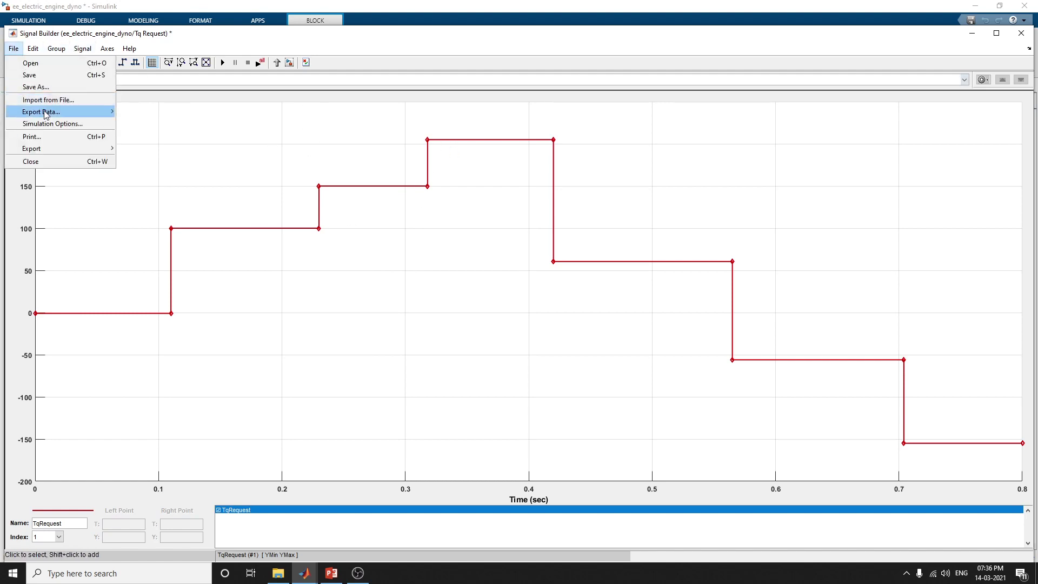
mouse_move(45, 114)
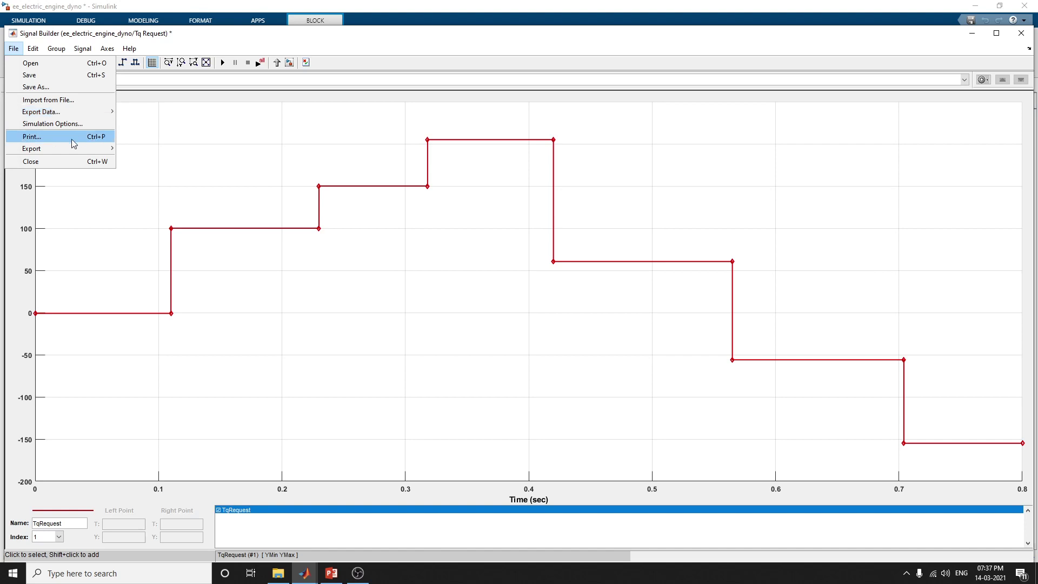
mouse_move(67, 154)
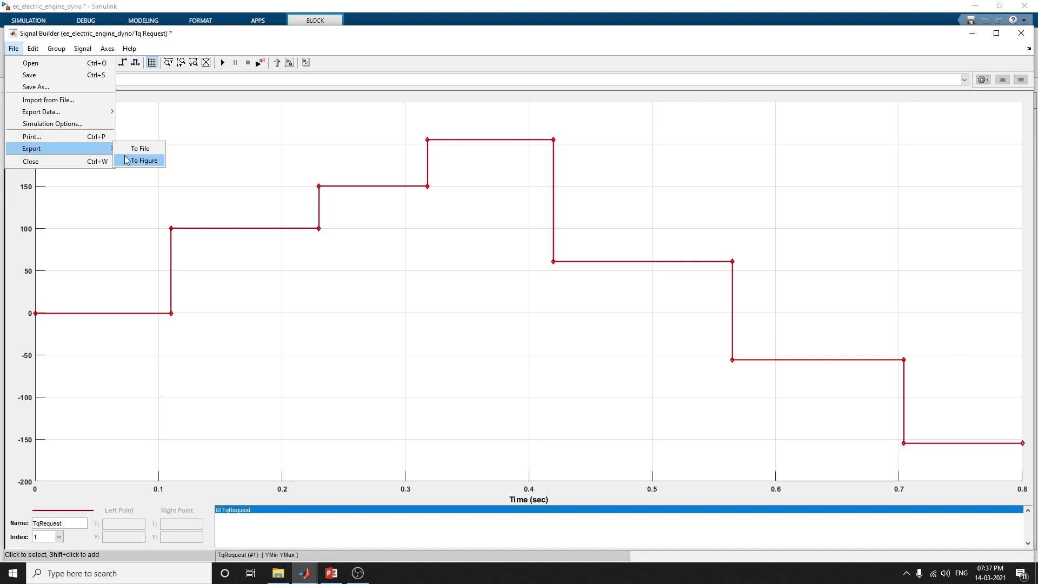
mouse_move(33, 49)
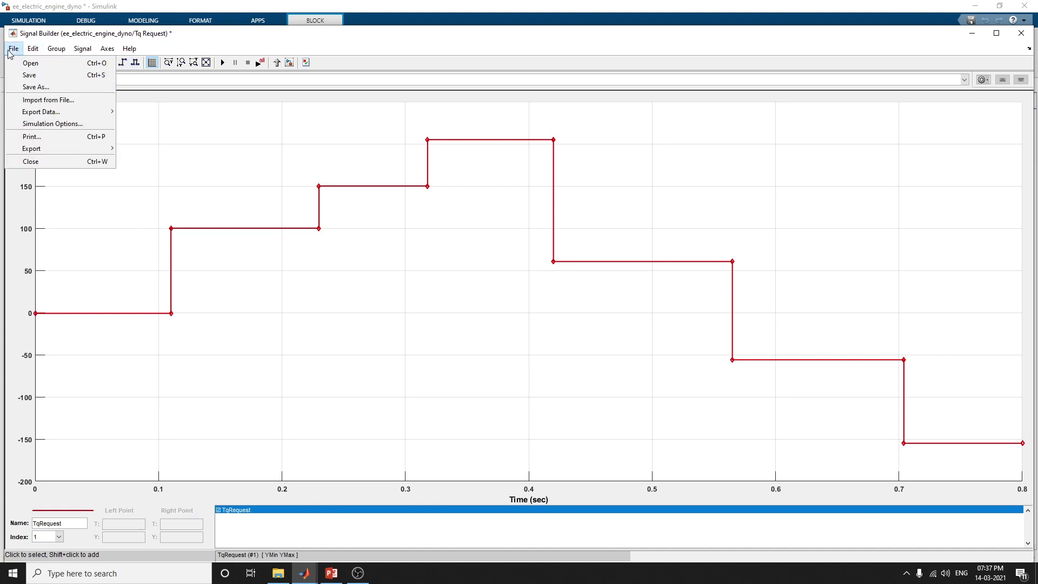
left_click(29, 88)
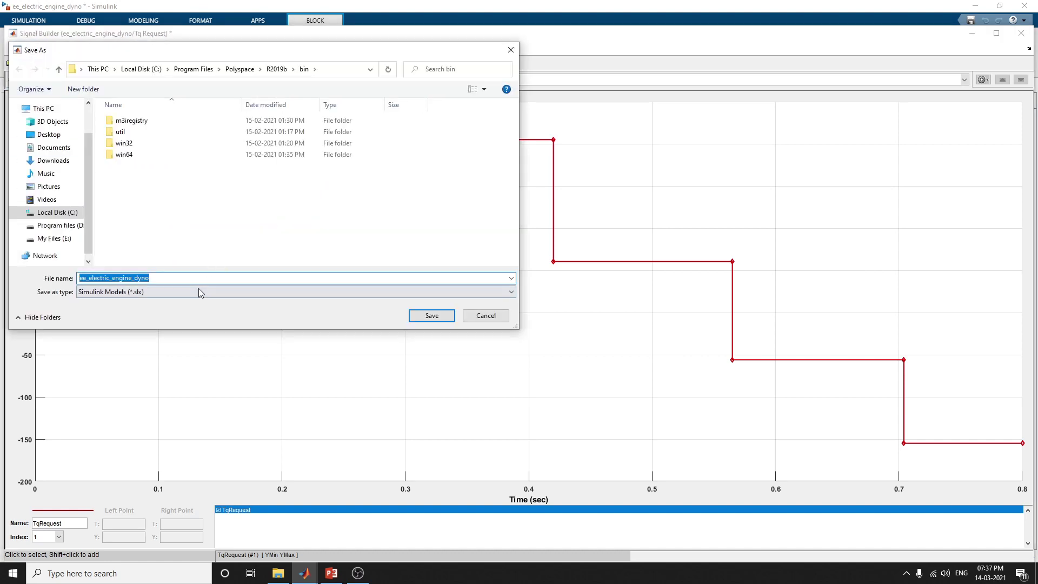
left_click(489, 316)
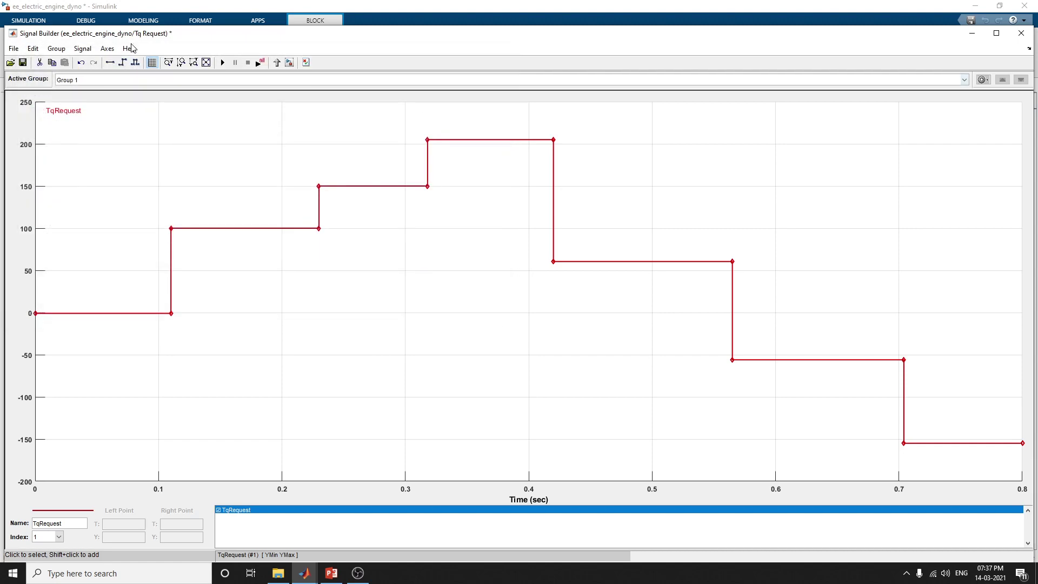
left_click(1021, 34)
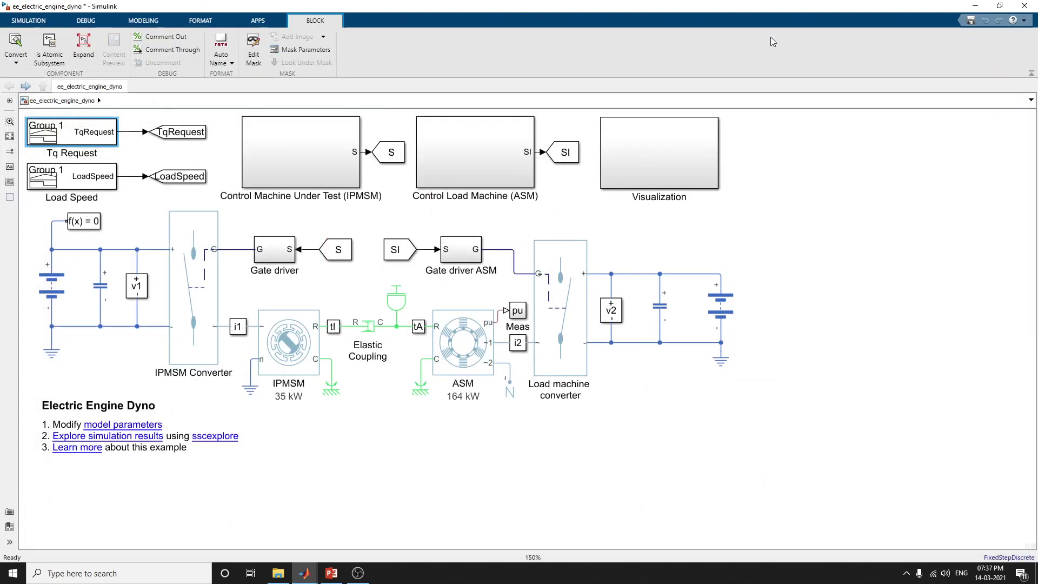
Open the Load Speed signal and shift its first segment, from 0 to 0.1 s, to a Y value of -15.
left_click(85, 178)
double_click(86, 178)
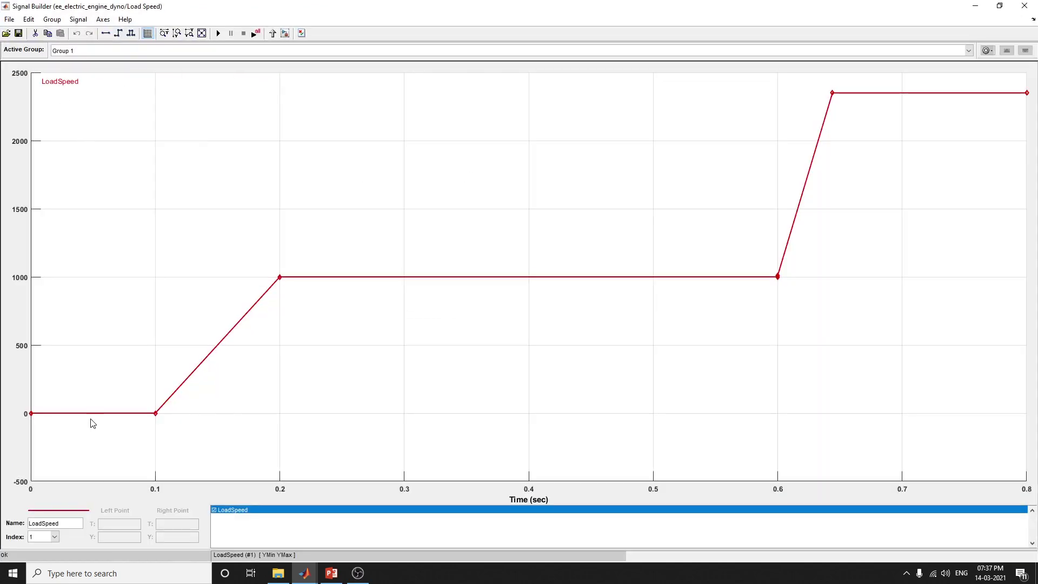
mouse_move(93, 418)
left_mouse_down()
mouse_move(95, 342)
mouse_move(101, 414)
left_mouse_up()
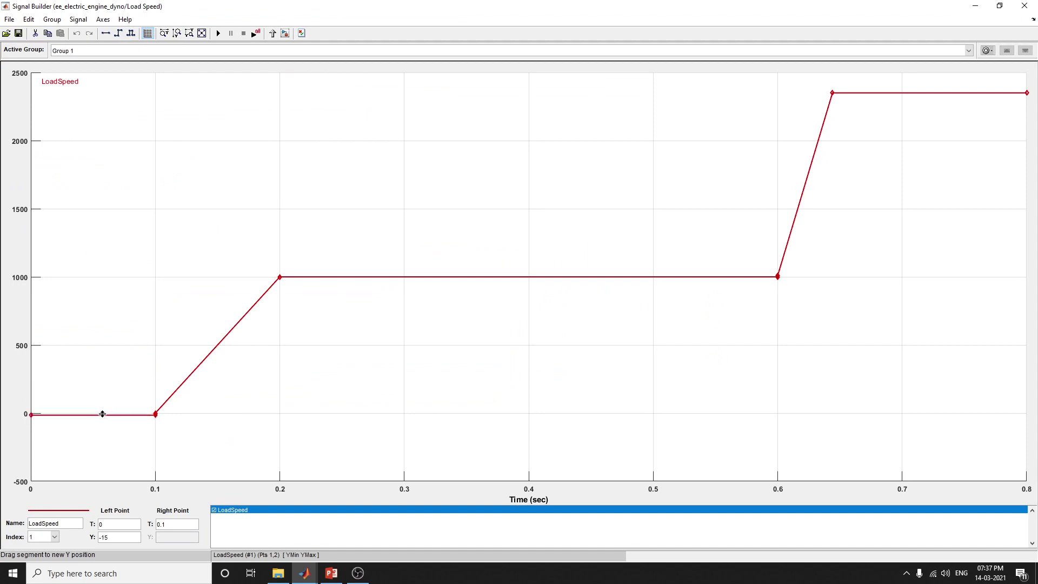
Check the load speed signal's export options and available save file types, and close its editor without saving a copy.
left_click(9, 19)
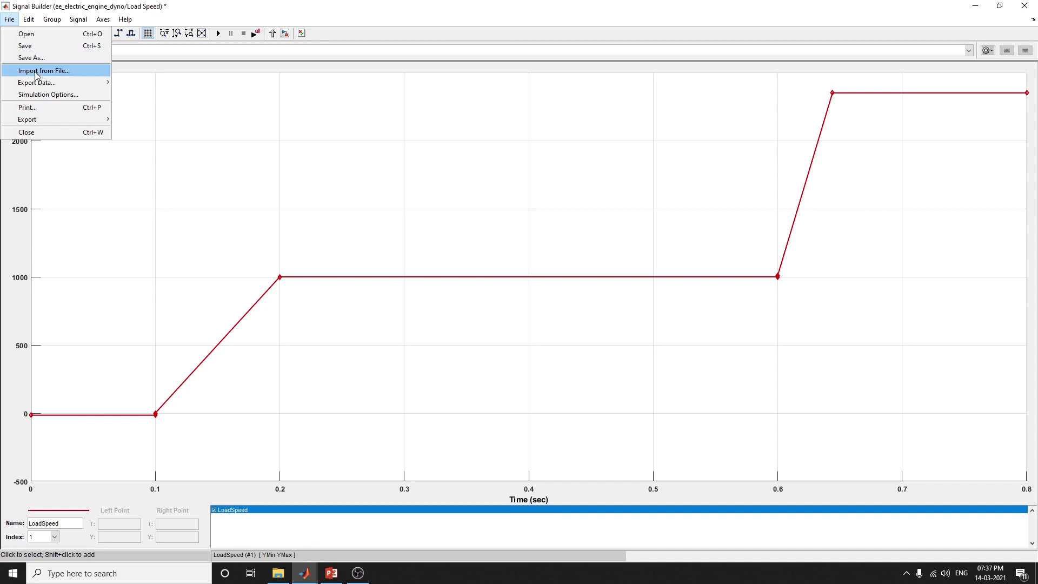
mouse_move(39, 83)
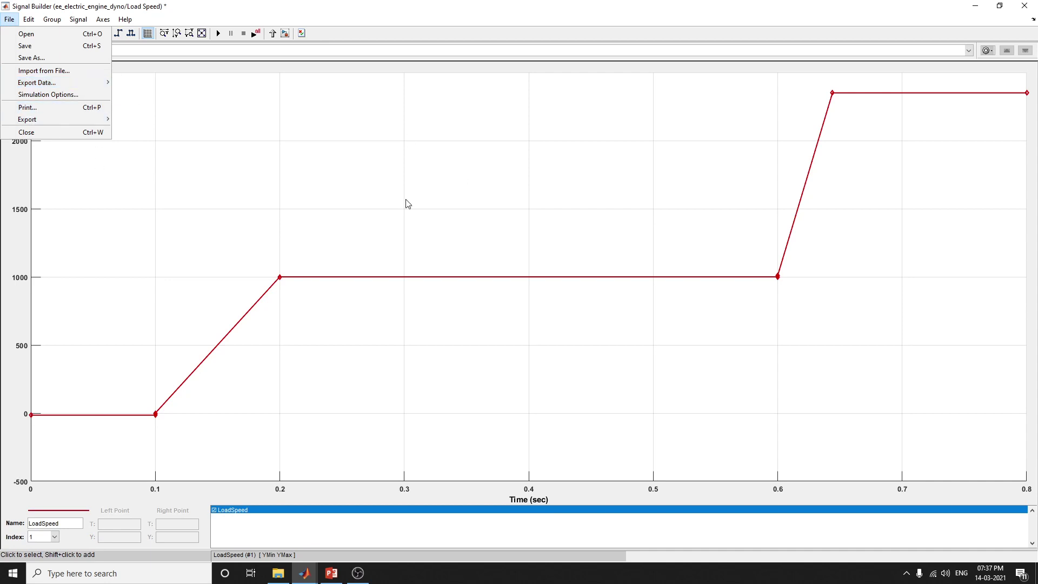
left_click(40, 58)
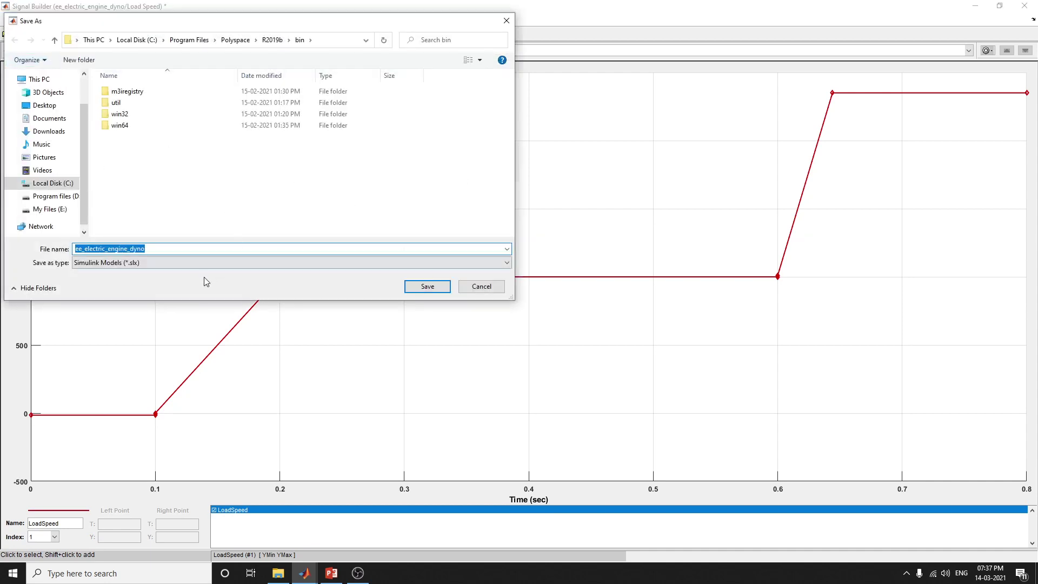
left_click(205, 263)
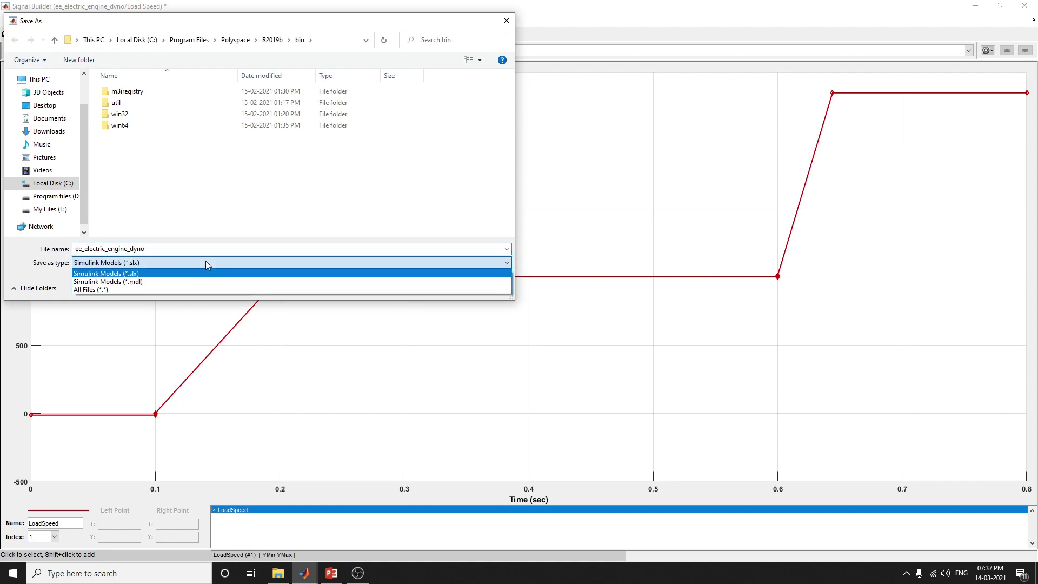
left_click(605, 169)
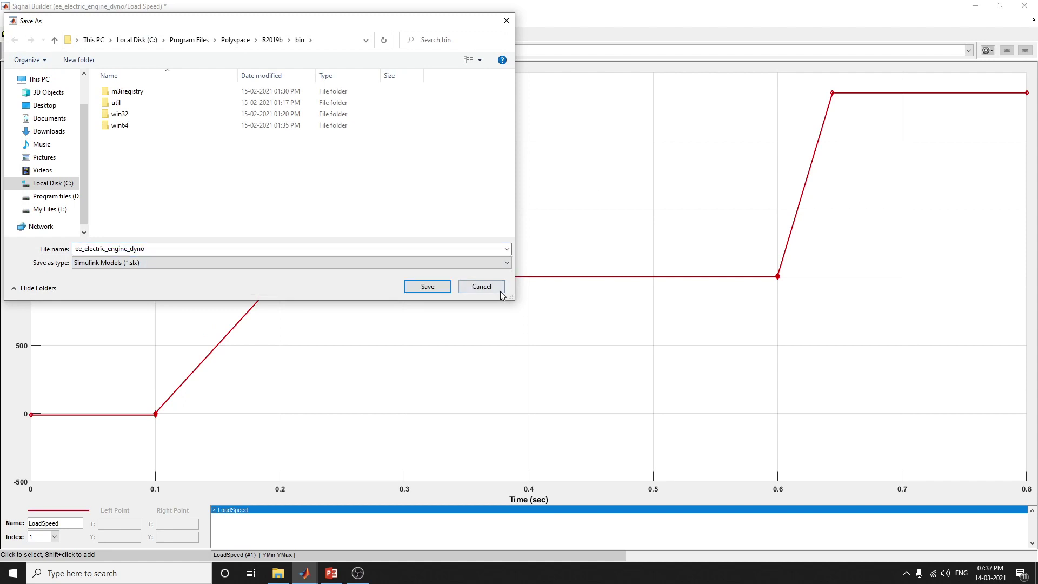
left_click(485, 288)
left_click(1024, 5)
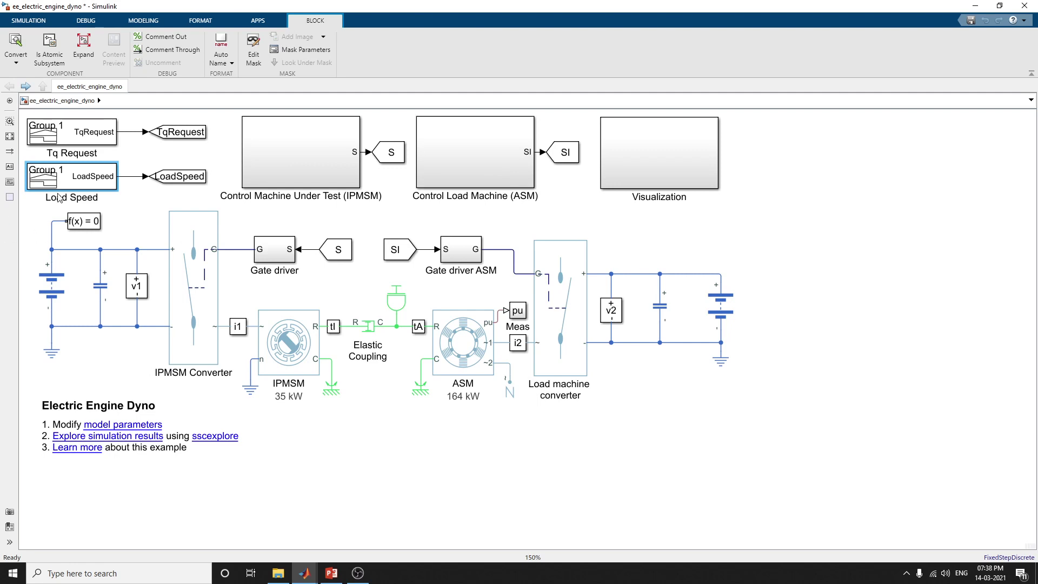
Inspect the main parameters of the battery feeding the IPMSM Converter and of the battery feeding the load machine converter.
left_click(57, 292)
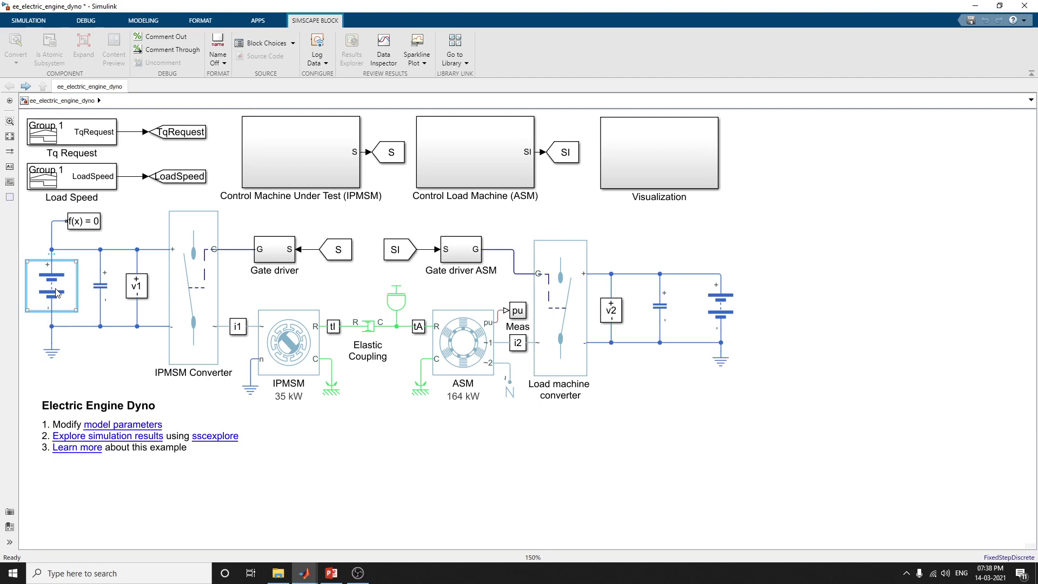
double_click(57, 292)
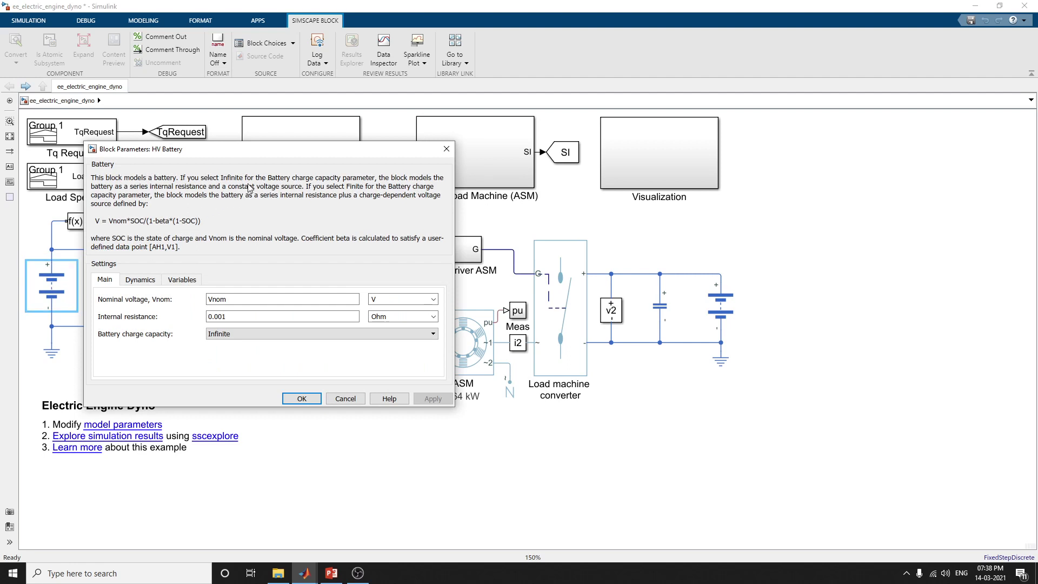
left_click_drag(354, 153, 733, 118)
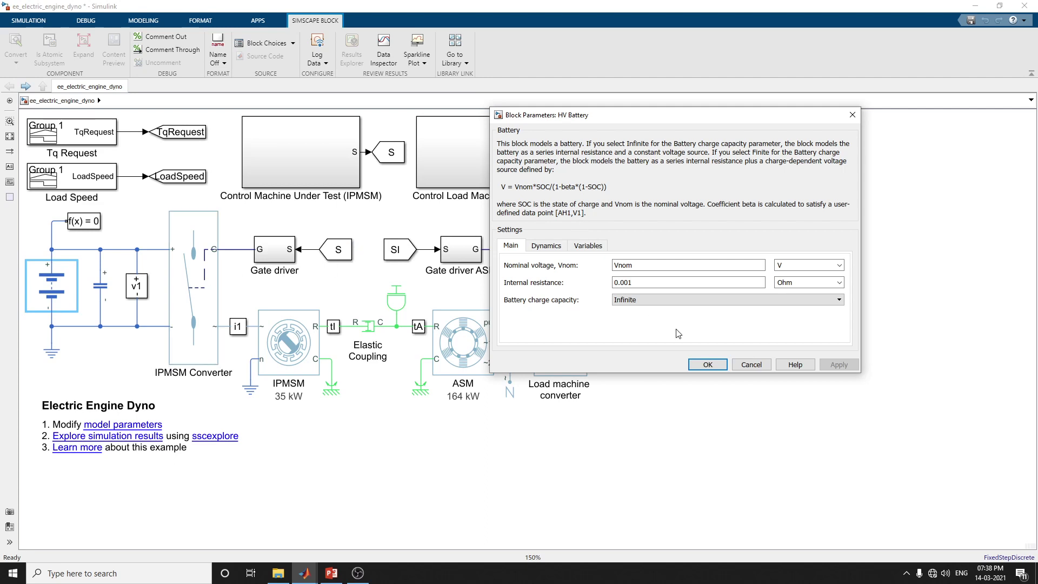
left_click(682, 365)
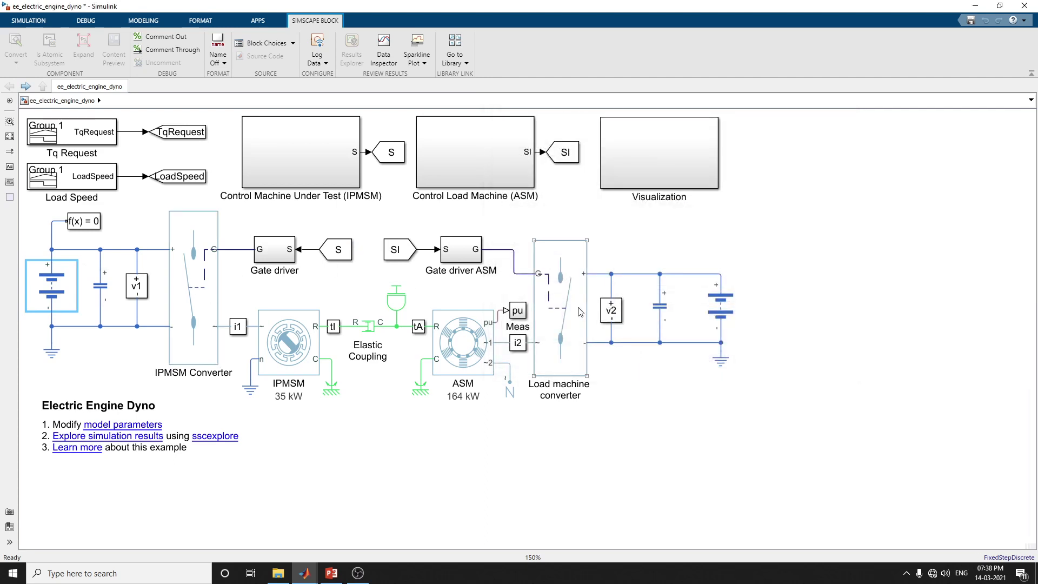
double_click(721, 305)
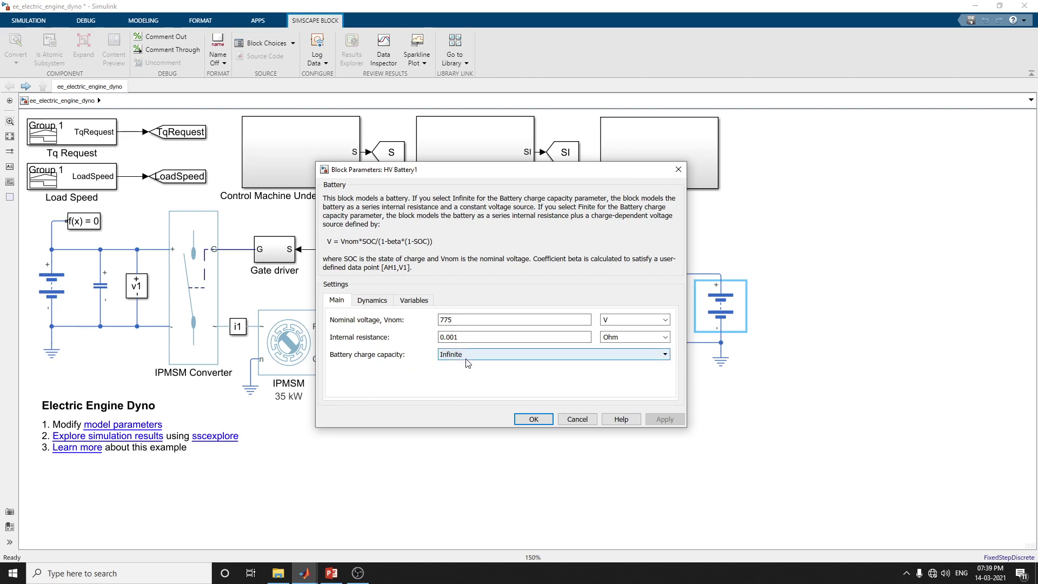
left_click(535, 421)
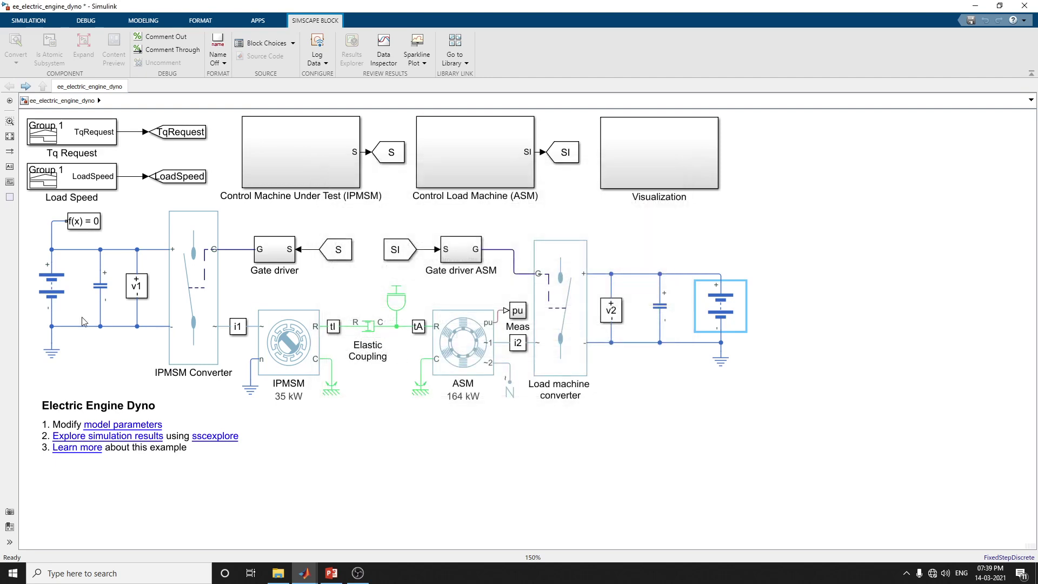
Examine the charge dynamics and initial variable settings of the battery on the IPMSM Converter side.
left_click(51, 292)
double_click(51, 292)
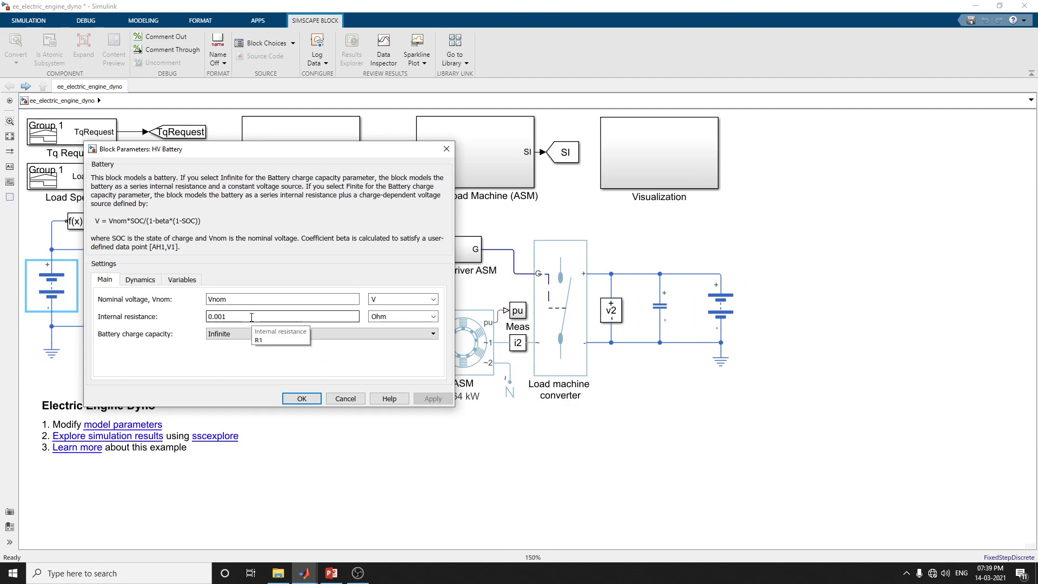
left_click(140, 280)
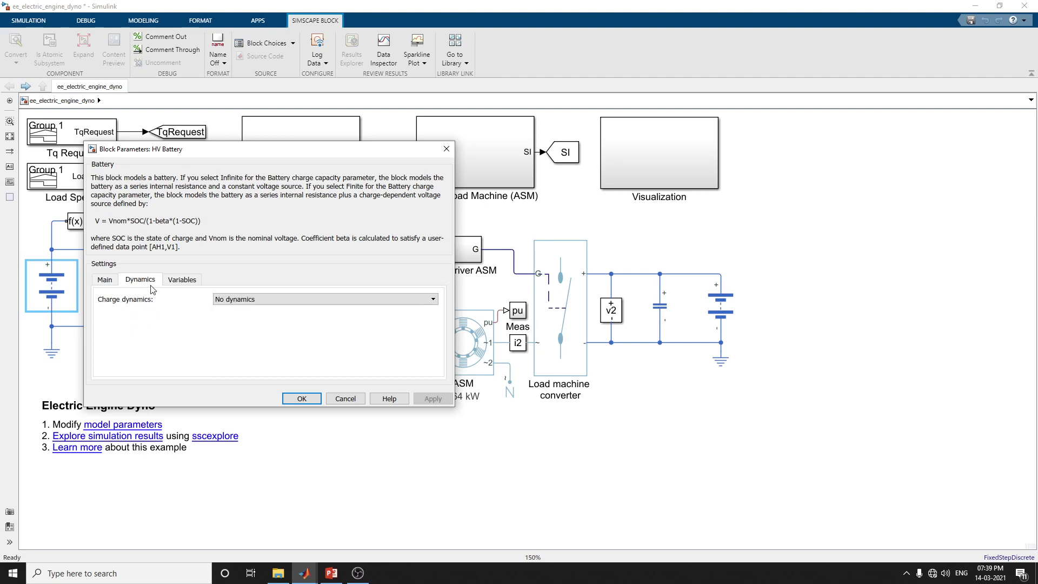
left_click(182, 282)
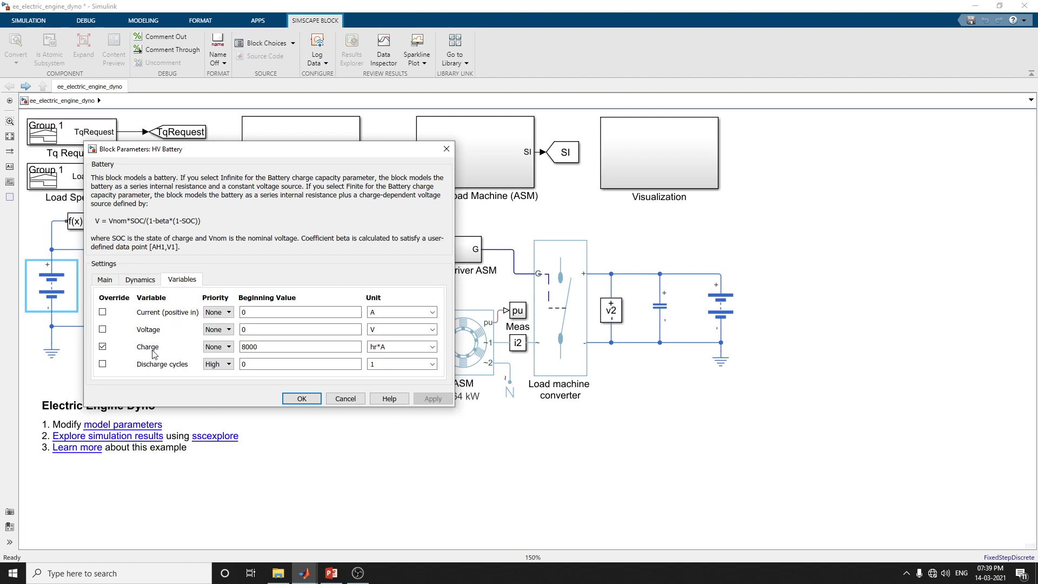
left_click(268, 347)
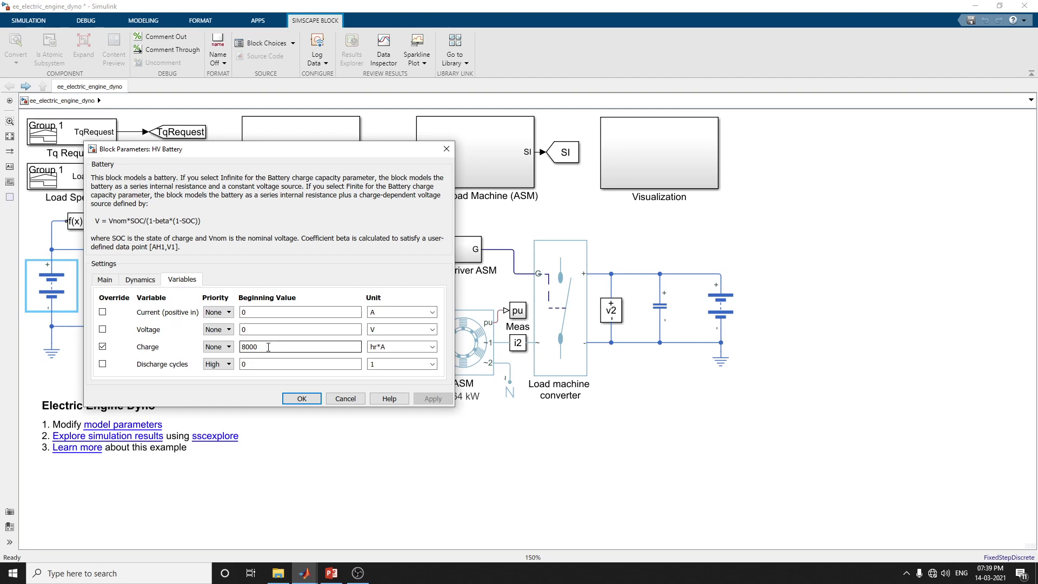
left_click(302, 399)
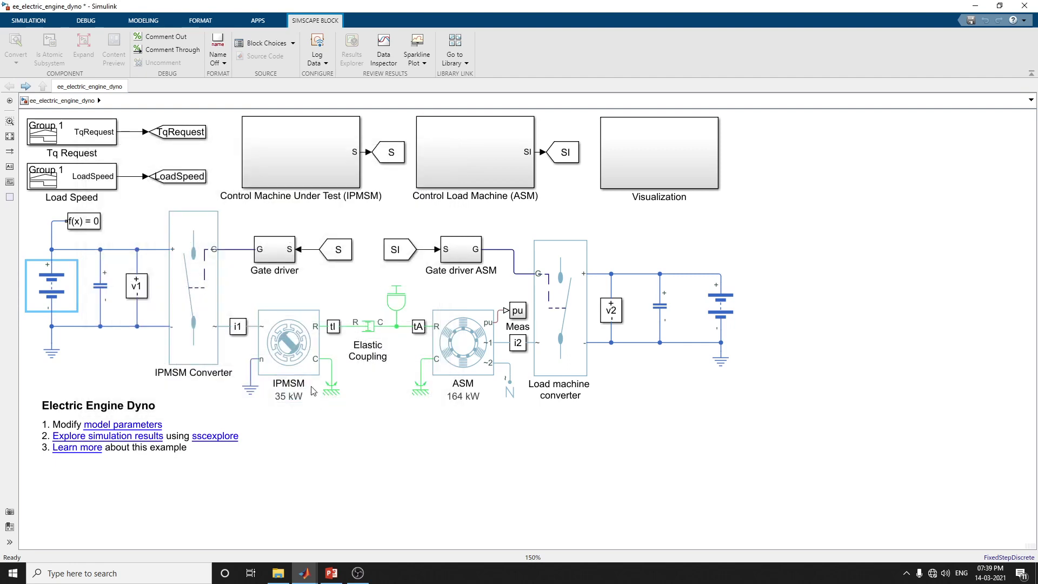
Open the IPMSM Converter's parameters and review the available switching device types, keeping IGBT selected.
left_click(216, 332)
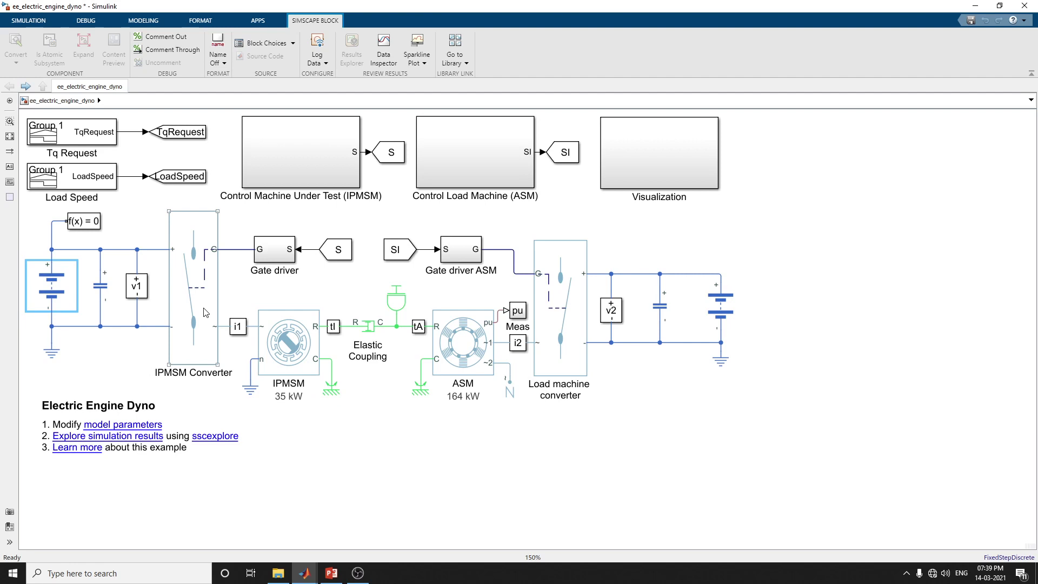
double_click(206, 312)
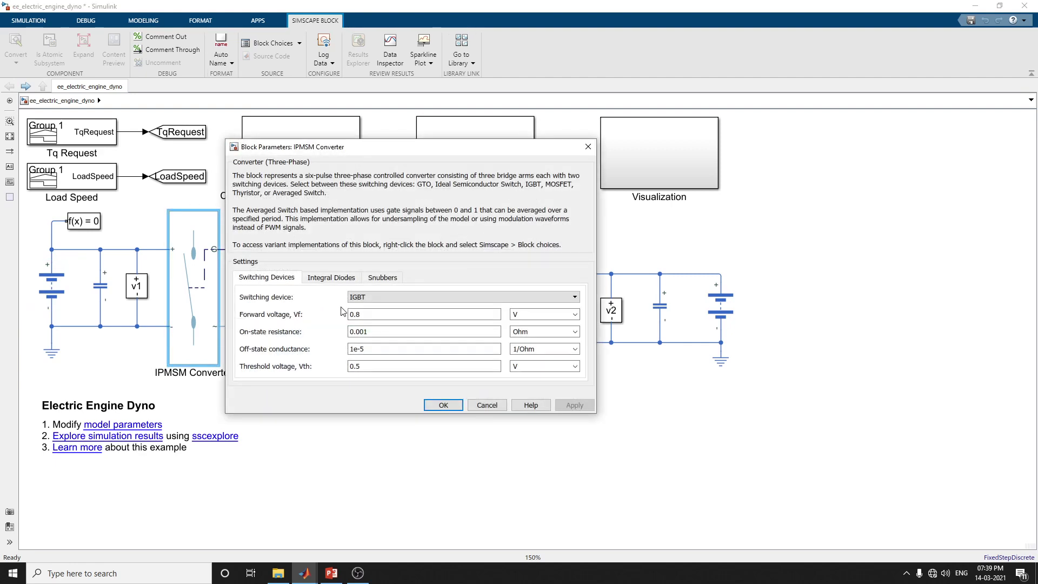
left_click(369, 303)
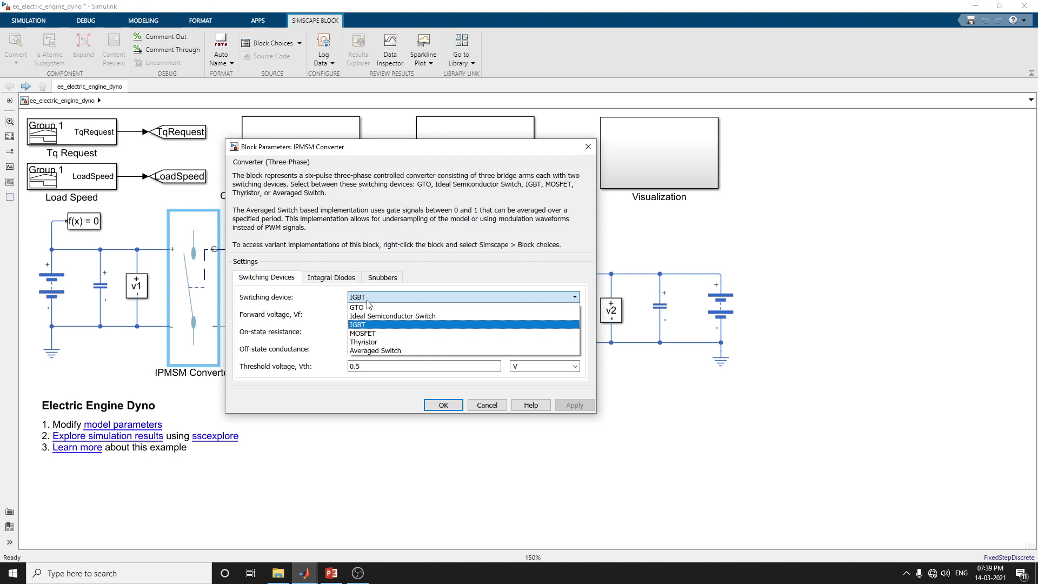
left_click(365, 325)
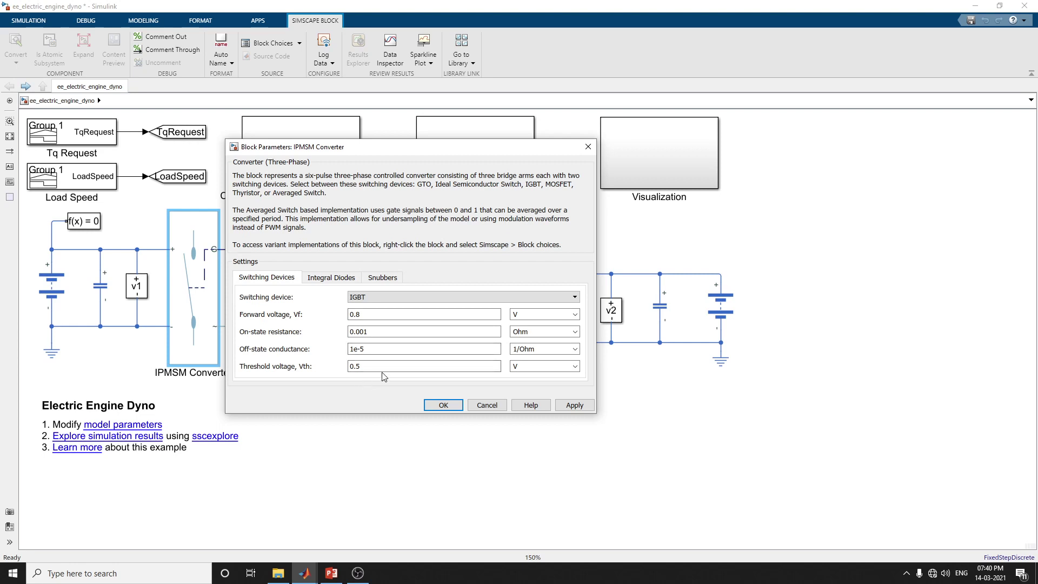
Check the integral diode settings and snubber options of the IPMSM Converter, and close its parameters.
left_click(323, 283)
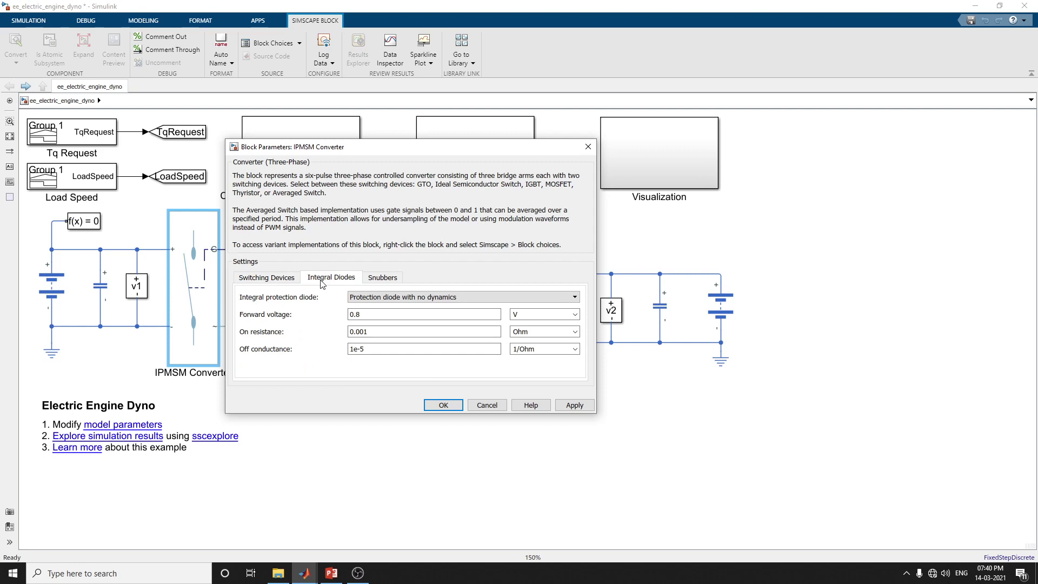
left_click(375, 280)
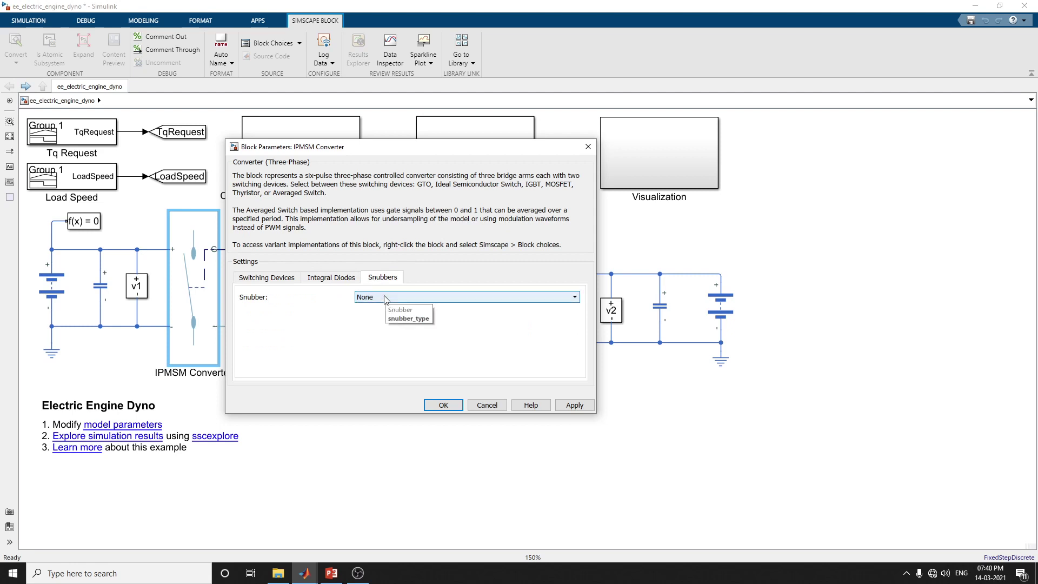
left_click(386, 299)
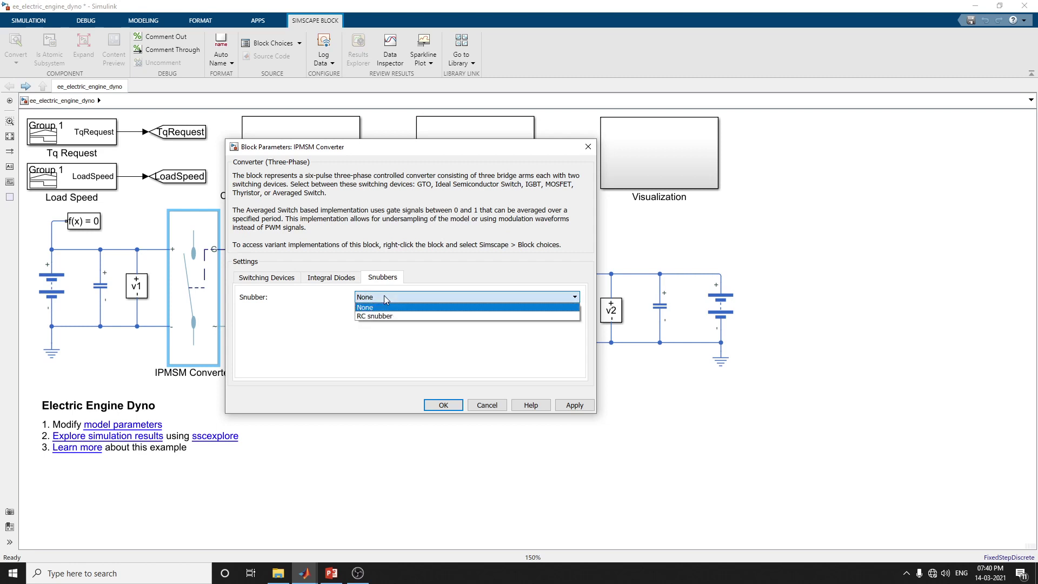
left_click(385, 297)
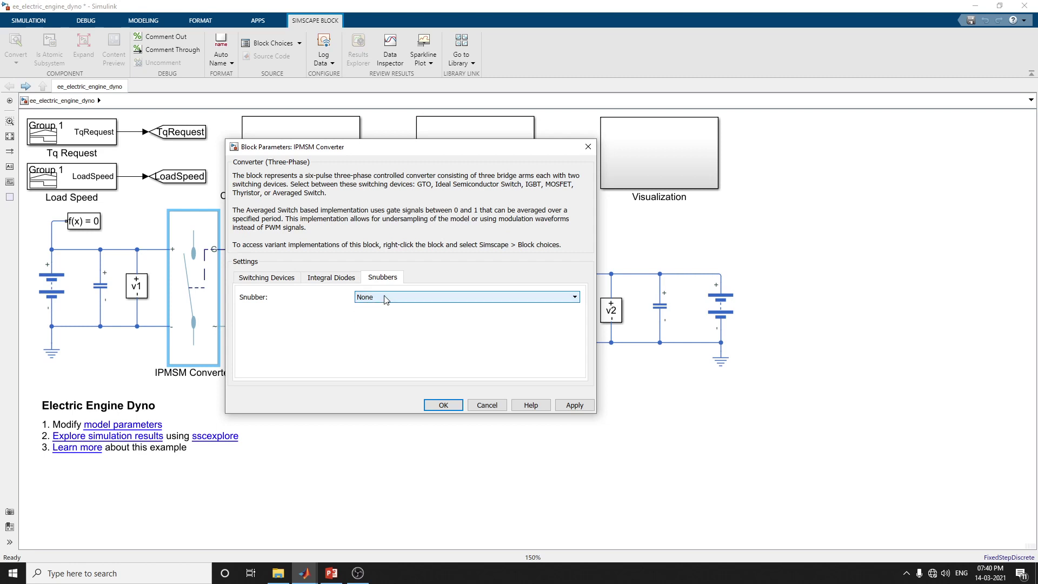
left_click(449, 408)
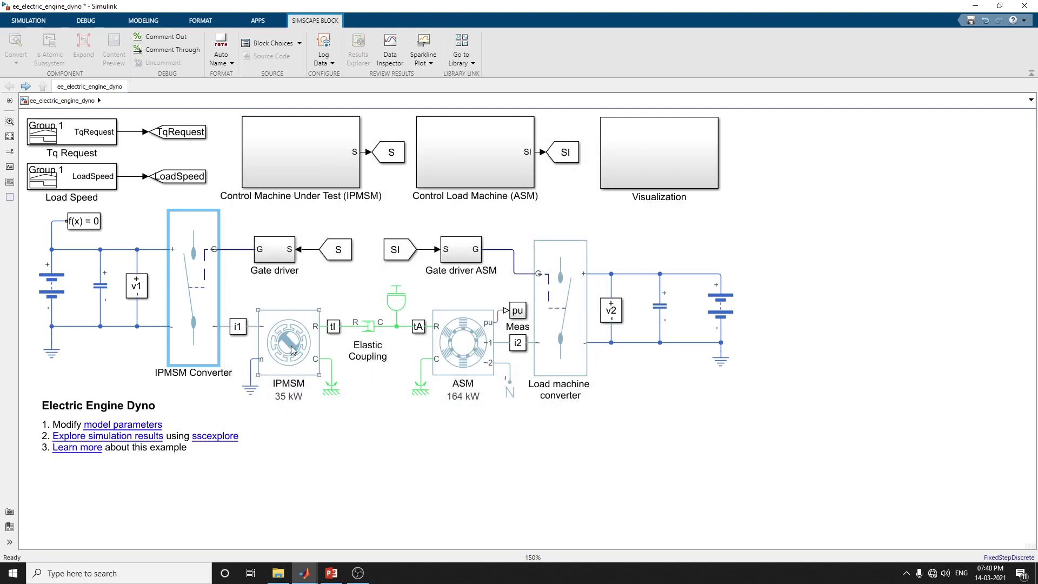
Open the IPMSM machine's parameters and review the winding type and flux linkage parameterization options, keeping Wye-wound and Specify flux linkage.
double_click(292, 348)
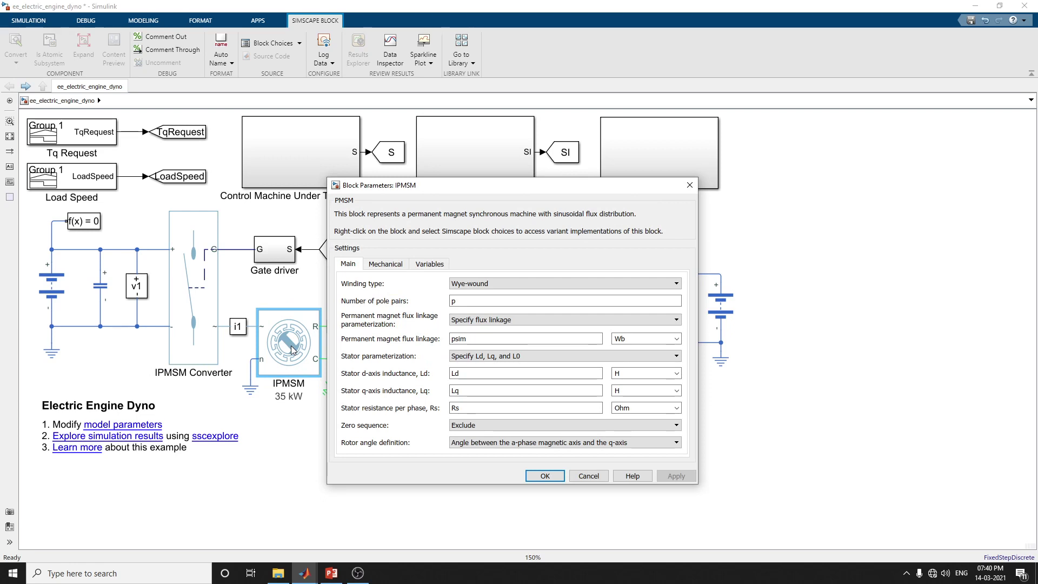
left_click(471, 285)
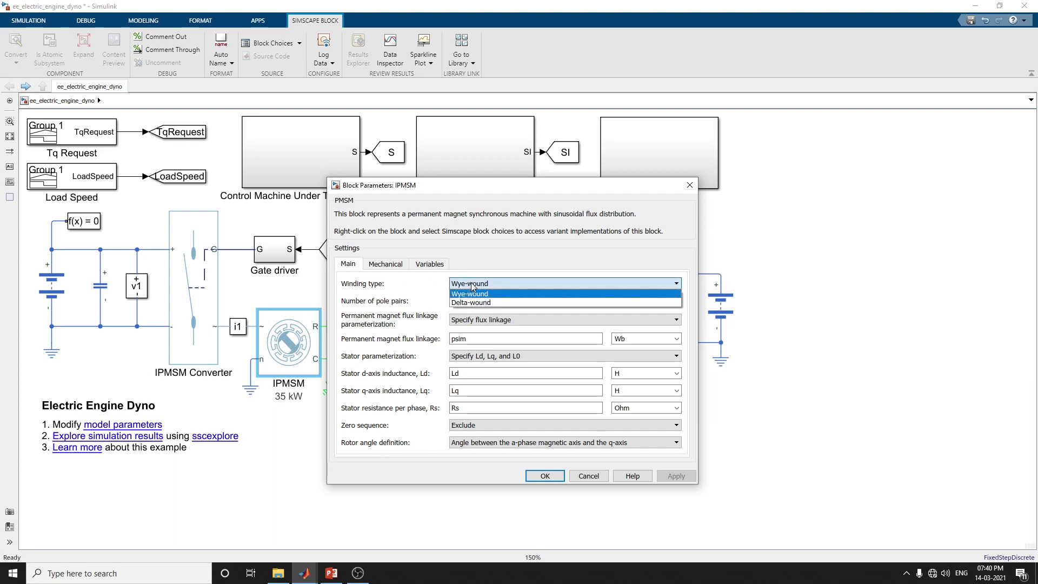
left_click(472, 286)
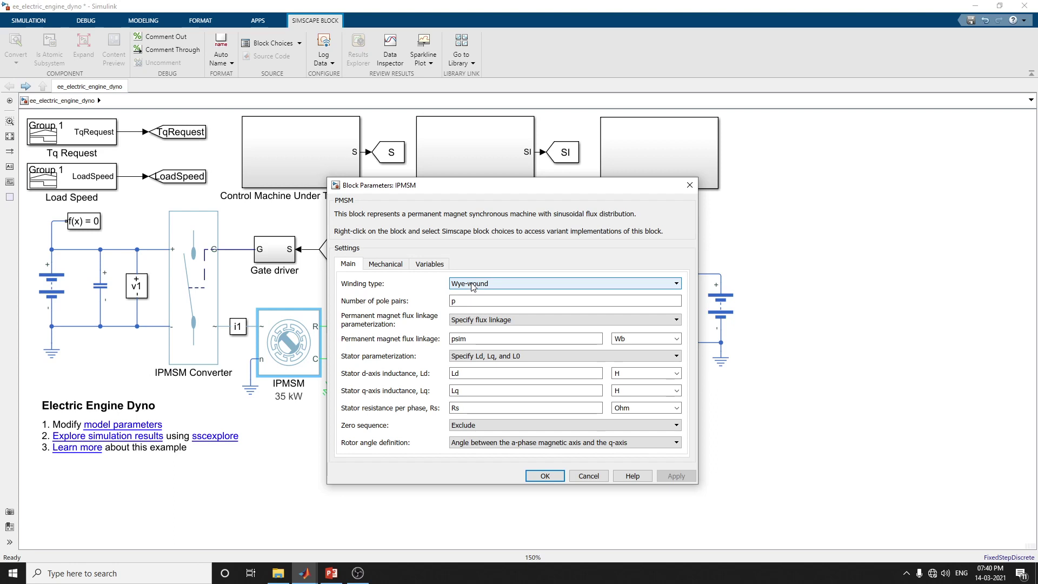
left_click(479, 322)
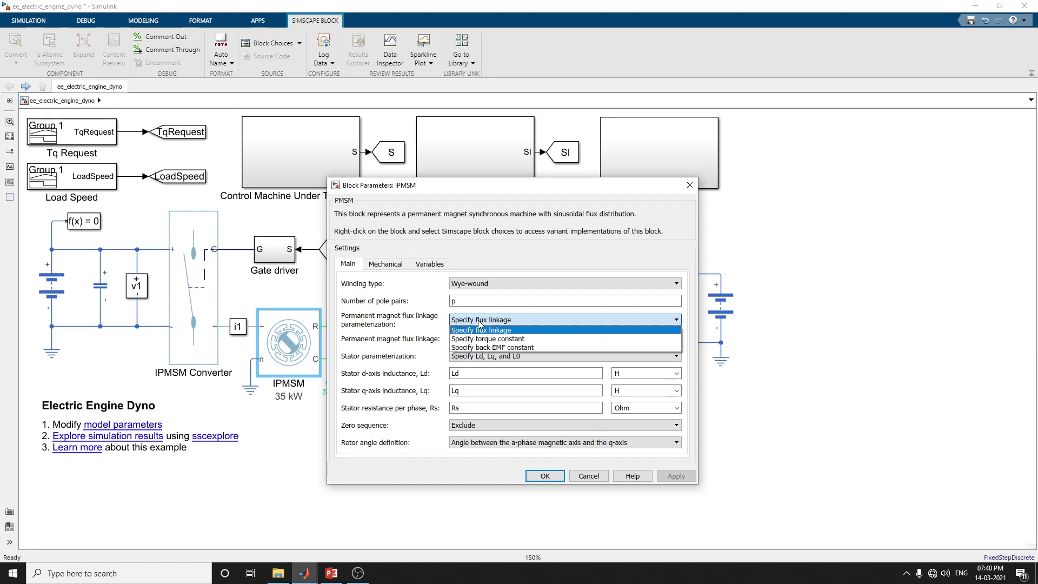
left_click(484, 332)
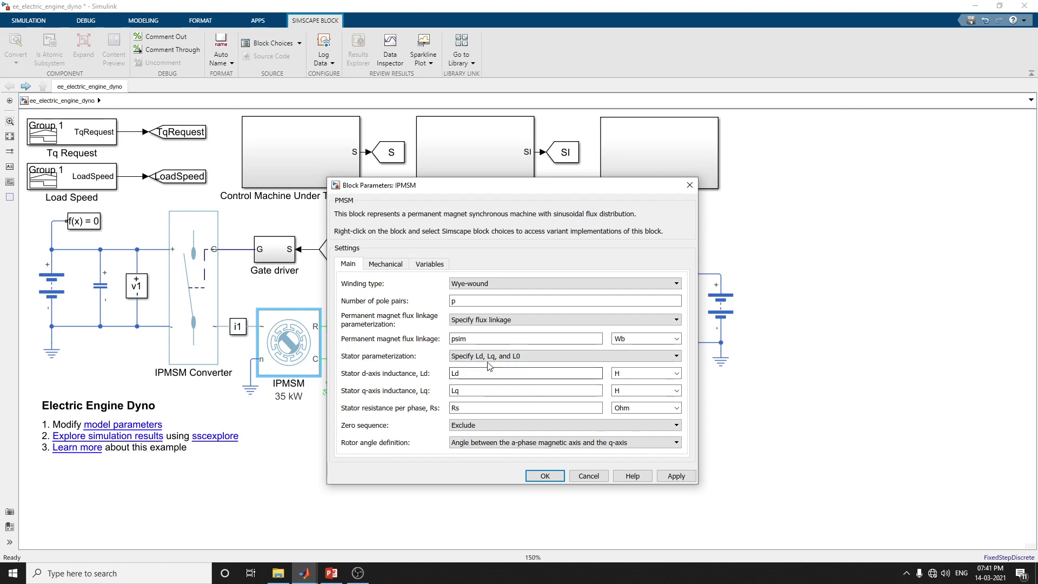
Review the IPMSM machine's stator parameterization and zero sequence options, and close its parameters with the zero sequence left at Exclude.
left_click(672, 358)
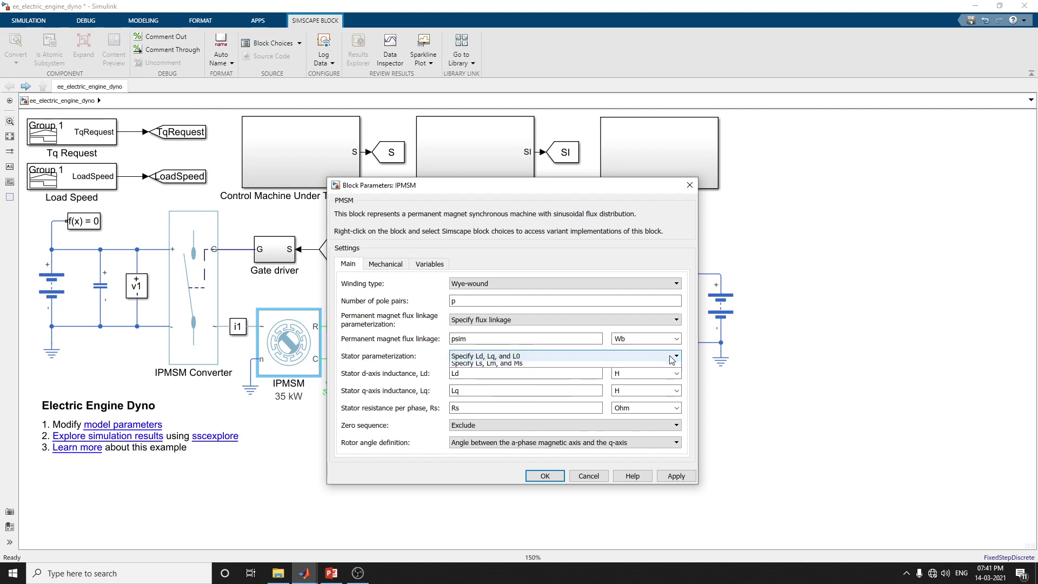
left_click(672, 358)
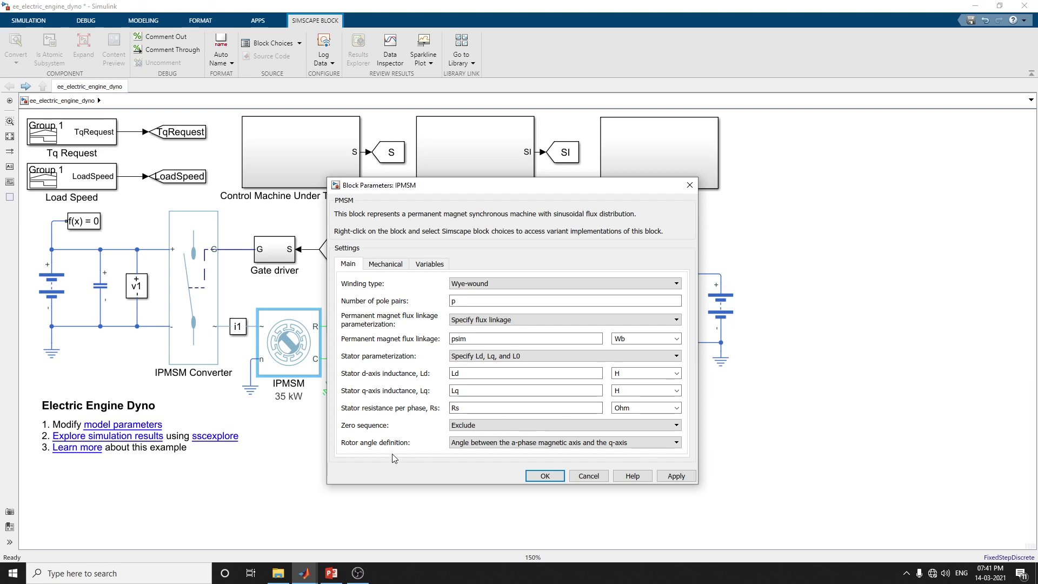
left_click(674, 427)
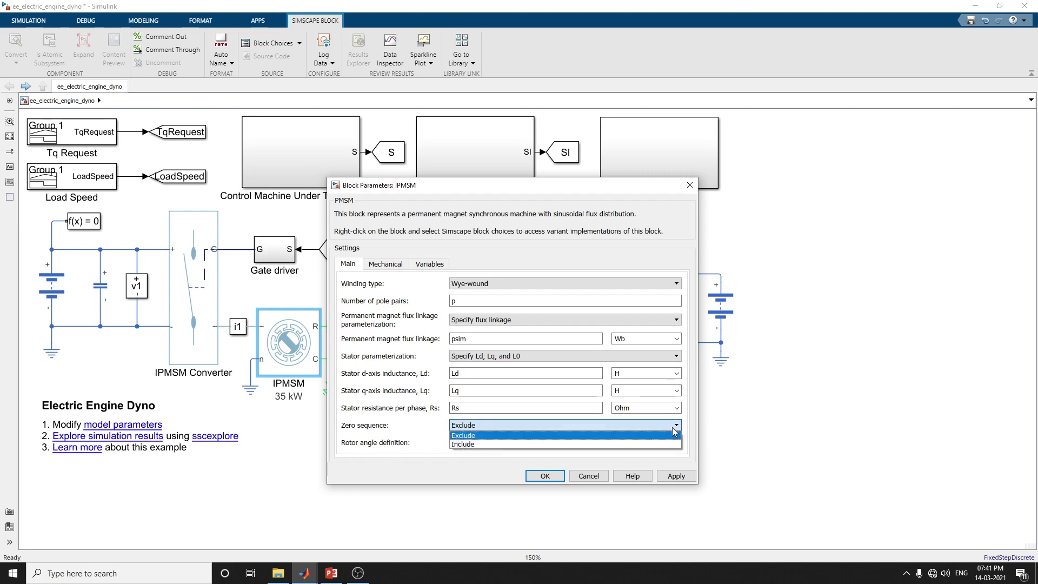
left_click(675, 429)
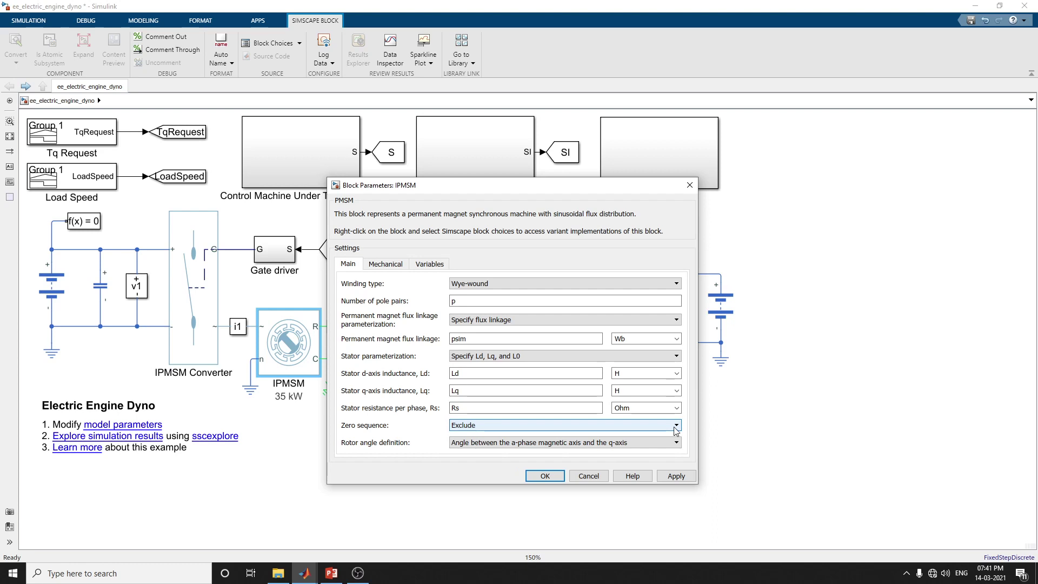
left_click(543, 477)
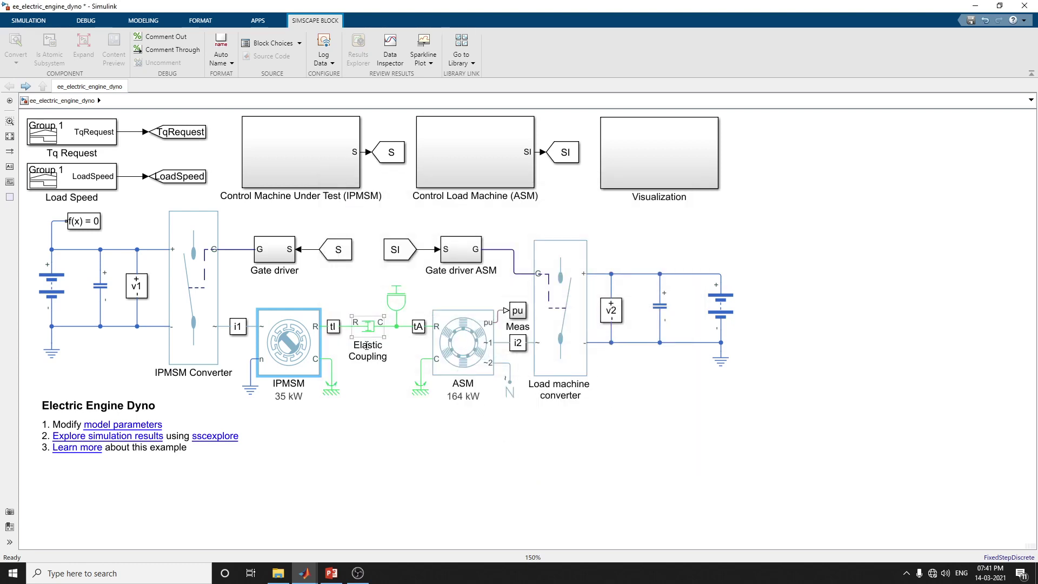
Inspect the main parameters of the ASM induction machine block and close its parameters.
left_click(459, 351)
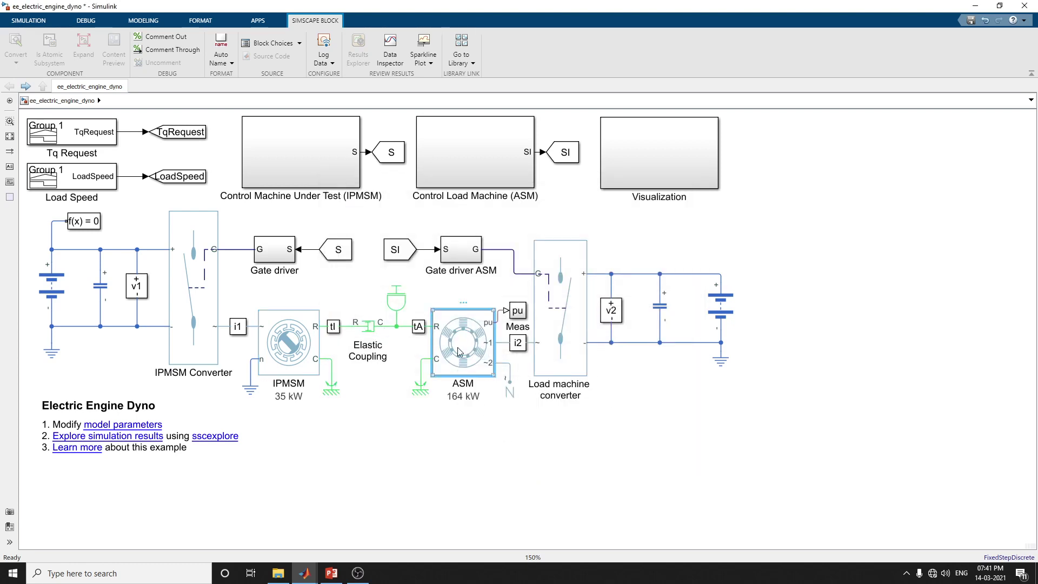
double_click(459, 351)
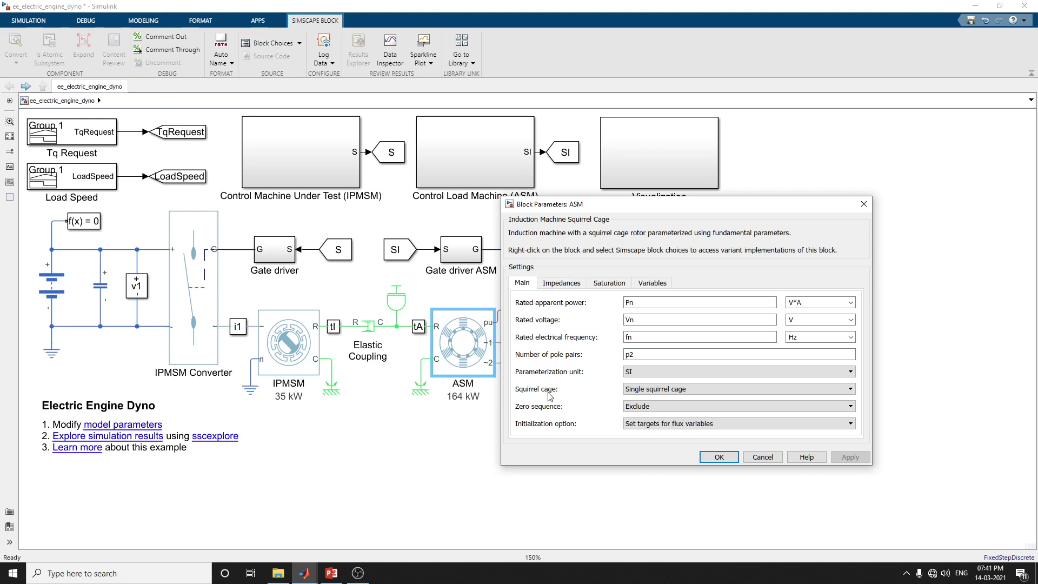
left_click(717, 458)
Inspect the Load machine converter's switching device, integral diode and snubber settings, and close its parameters.
left_click(568, 331)
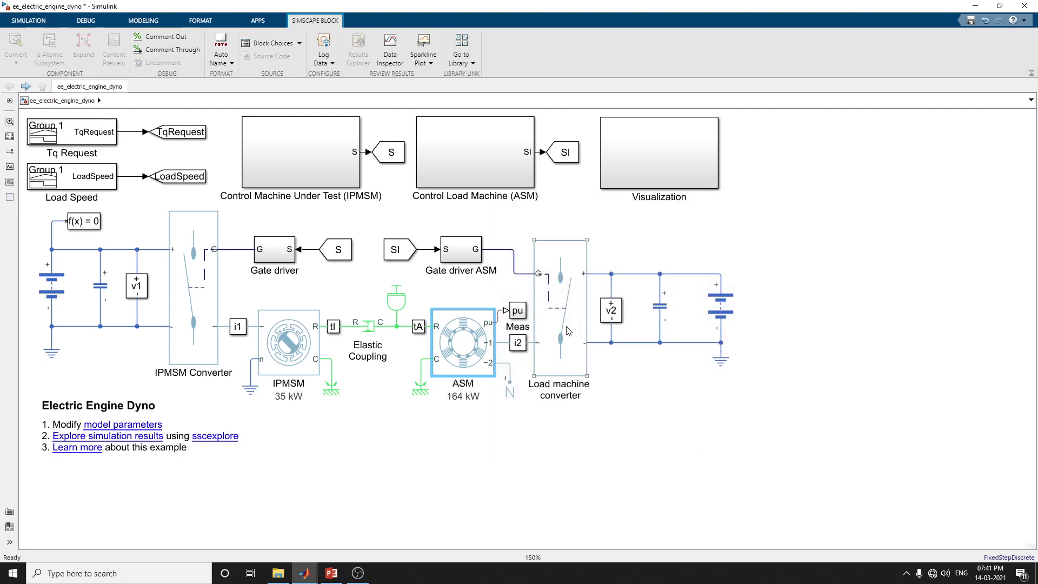
double_click(568, 331)
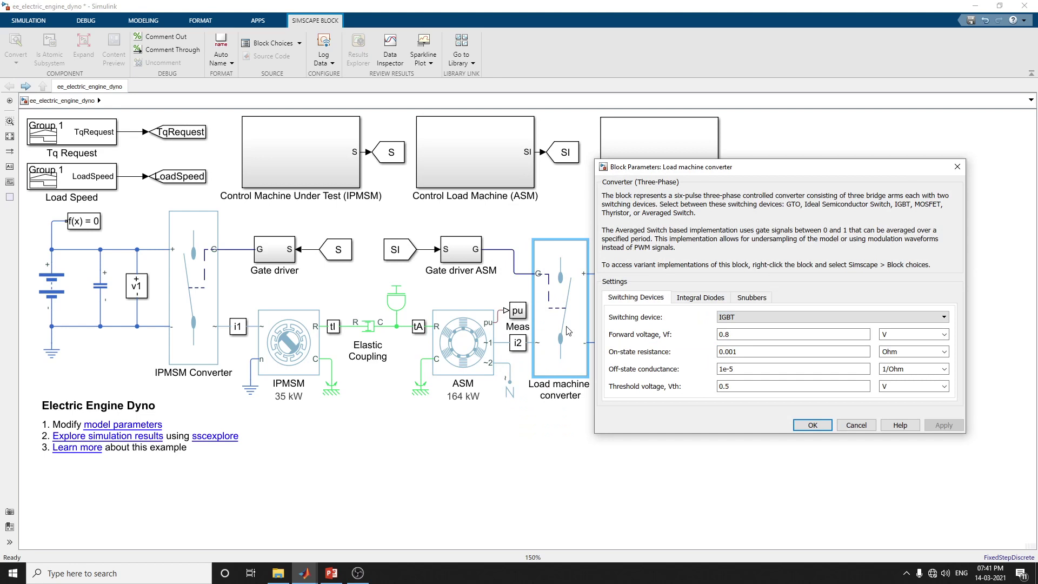
left_click(732, 339)
left_click(755, 353)
left_click(701, 297)
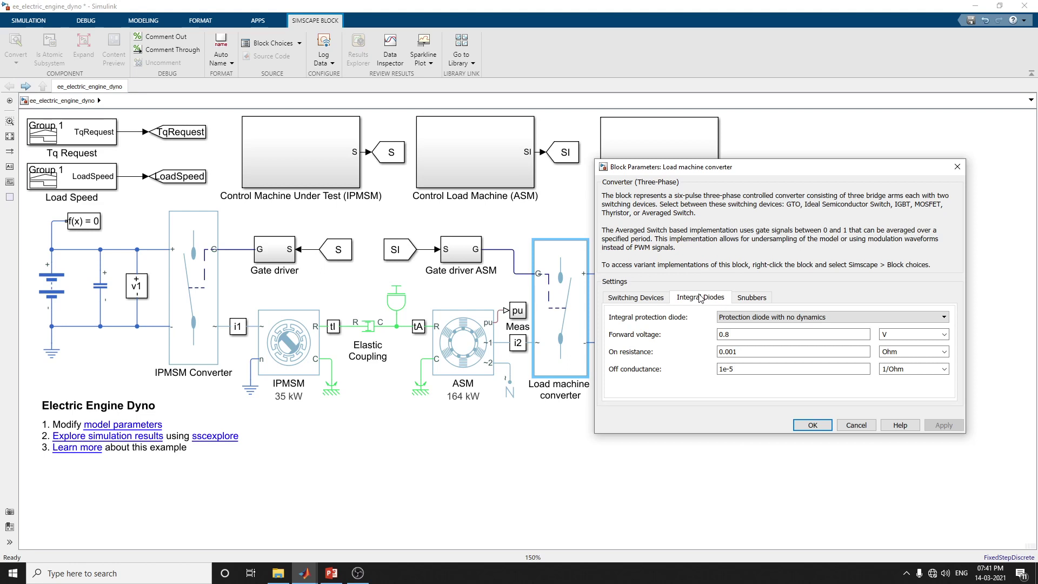
left_click(750, 301)
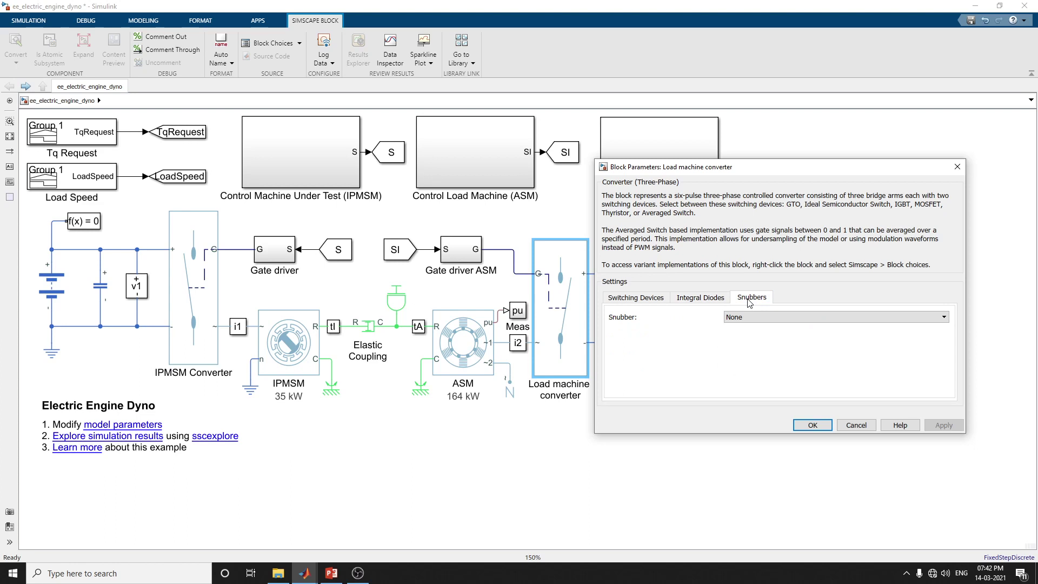
left_click(813, 426)
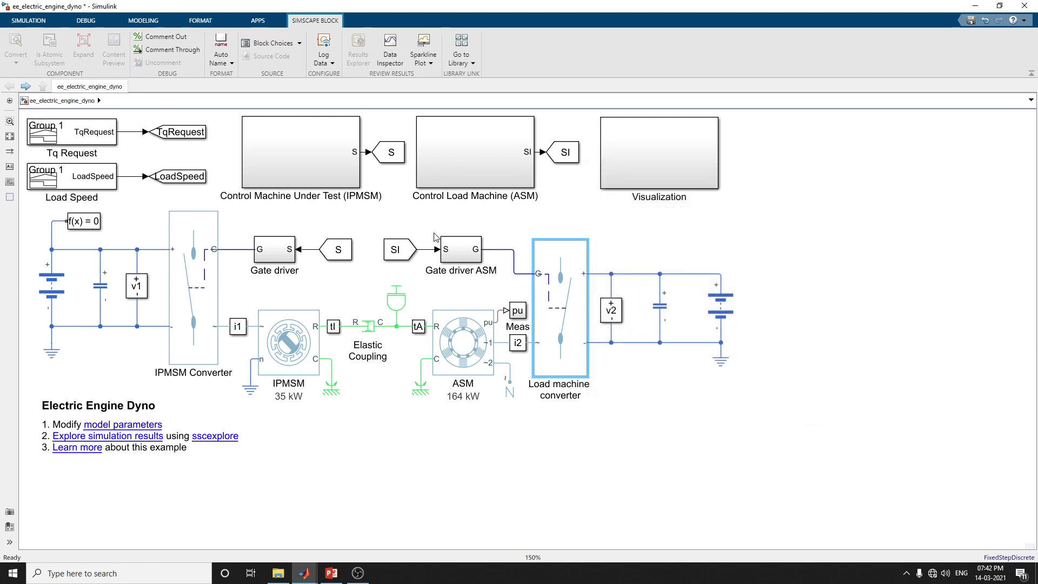
Examine the contents of the Outer Loop Control and Current Control subsystems inside Control Machine Under Test (IPMSM).
double_click(297, 163)
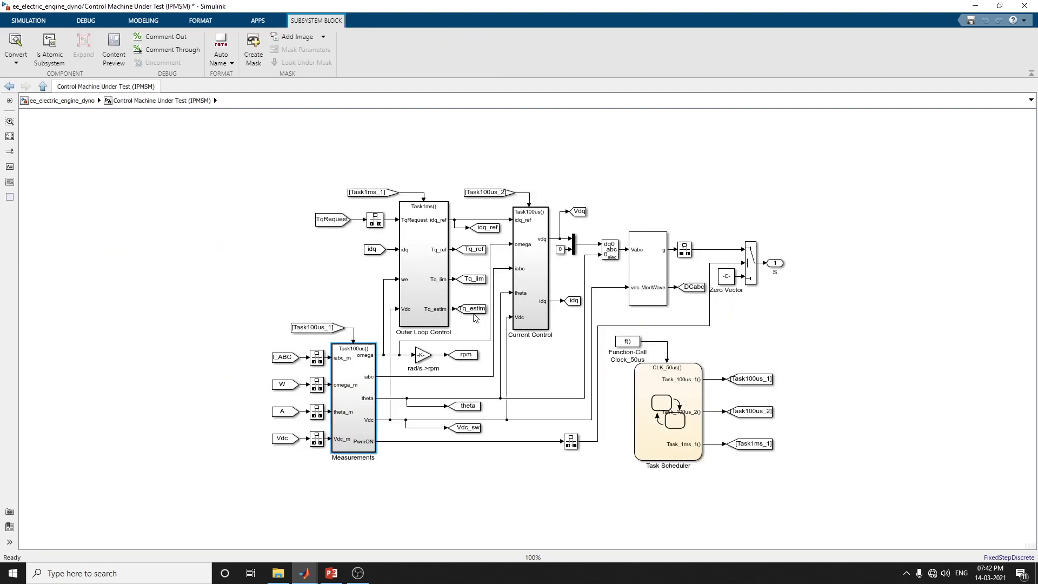
left_click(538, 322)
double_click(433, 285)
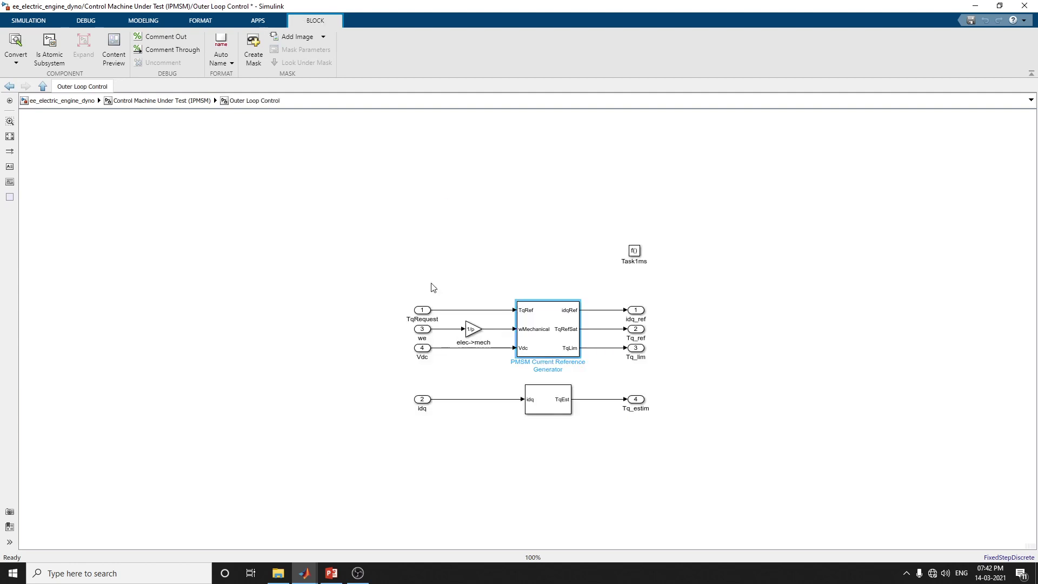
left_click(561, 403)
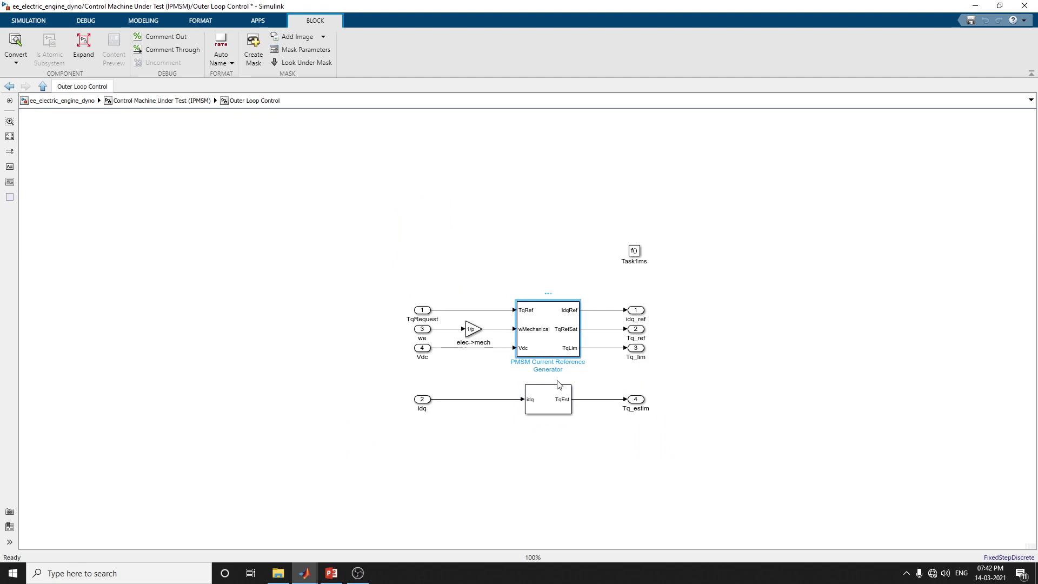
left_click(555, 404)
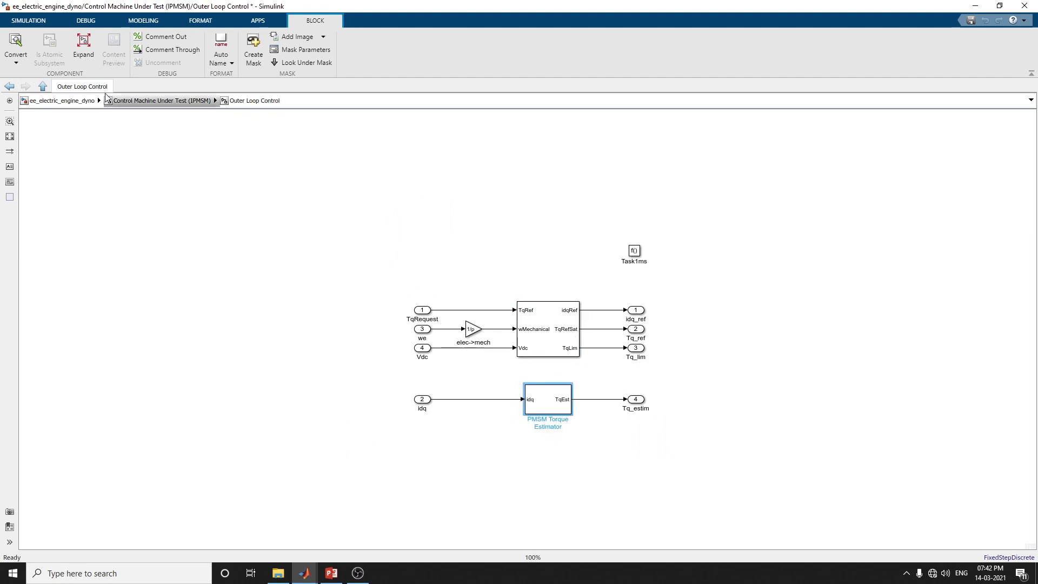
left_click(9, 86)
double_click(528, 308)
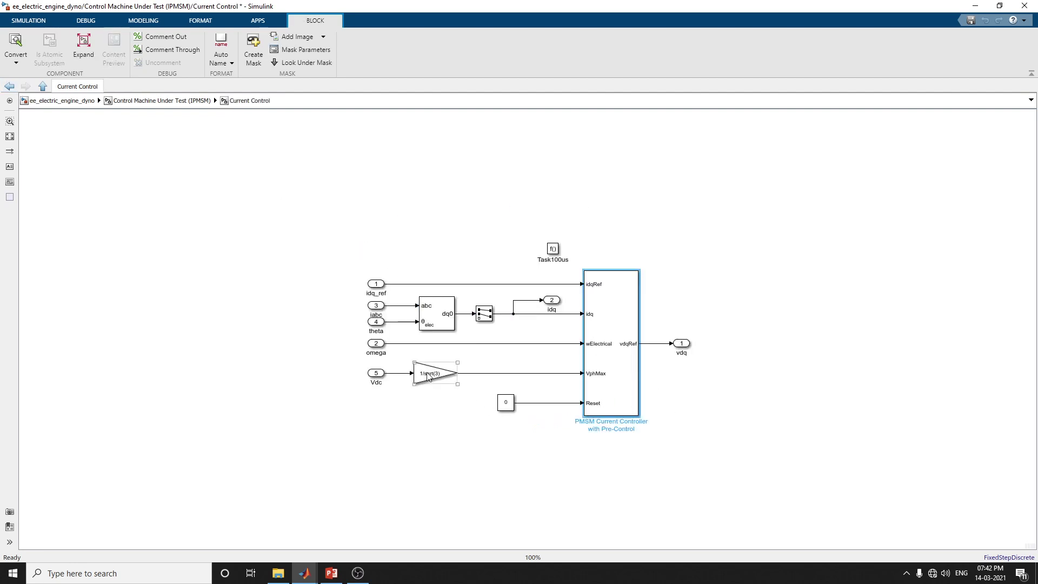
left_click(9, 86)
Review the PWM Generator's PWM mode, continuous PWM and sampling mode options, and close its parameters without changing the selections.
left_click(635, 273)
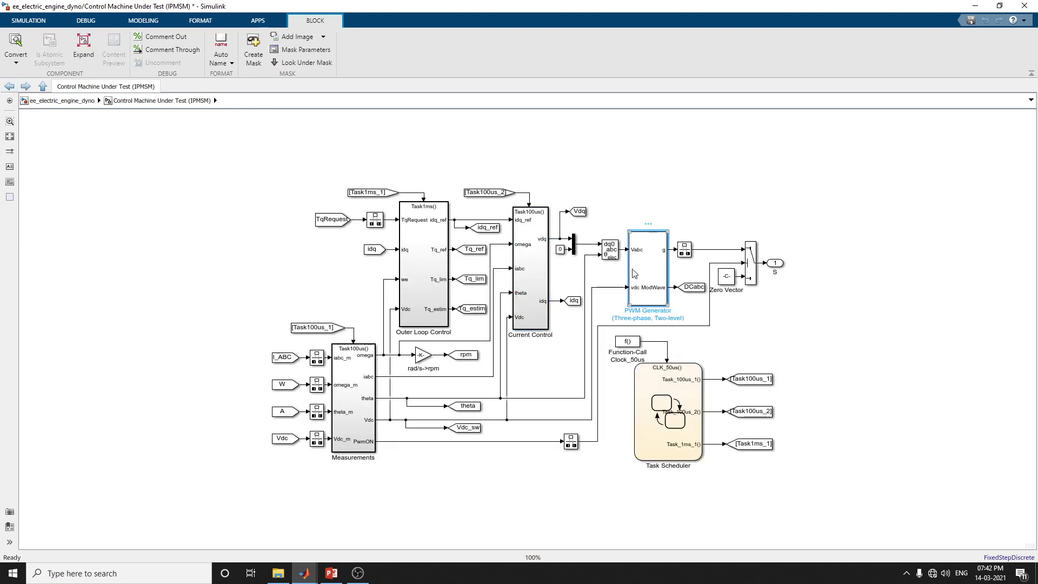
double_click(669, 264)
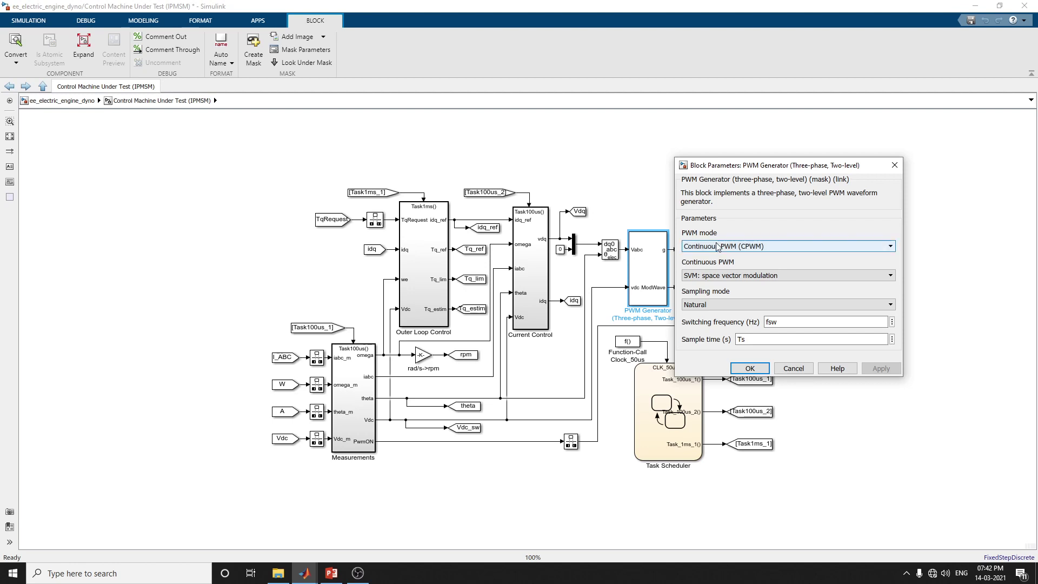
left_click(794, 245)
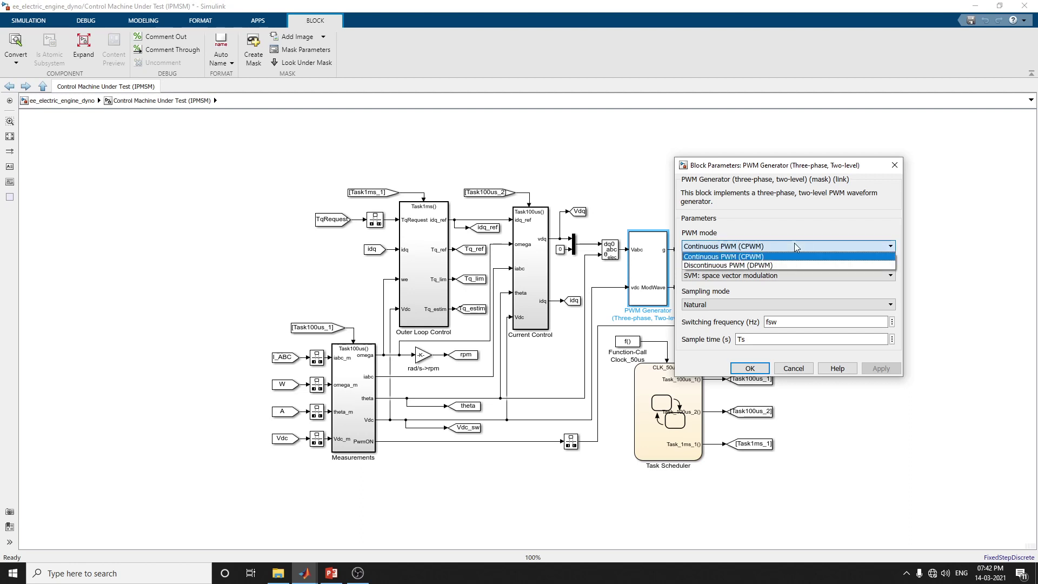
left_click(794, 245)
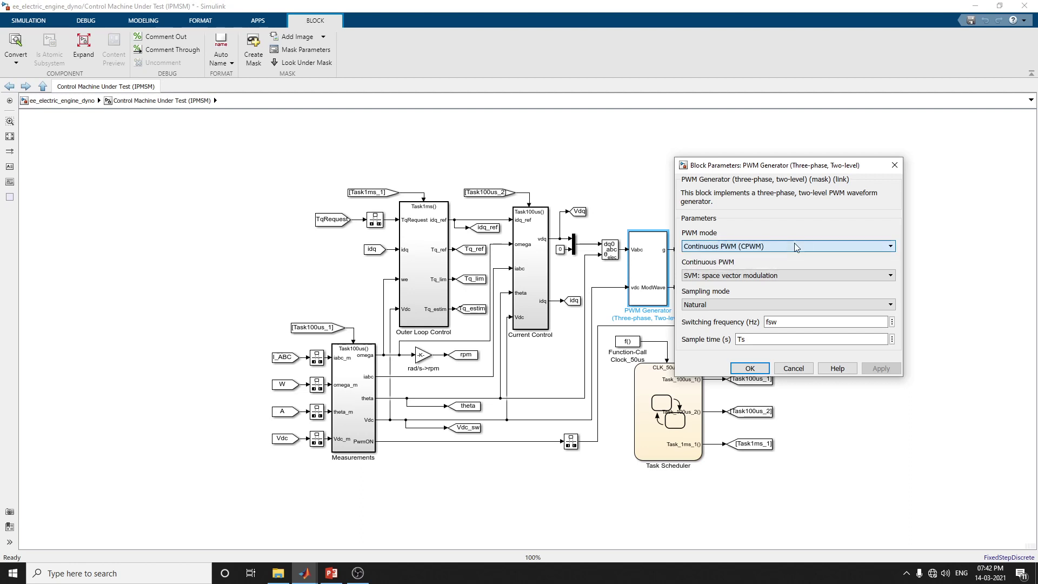
left_click(736, 277)
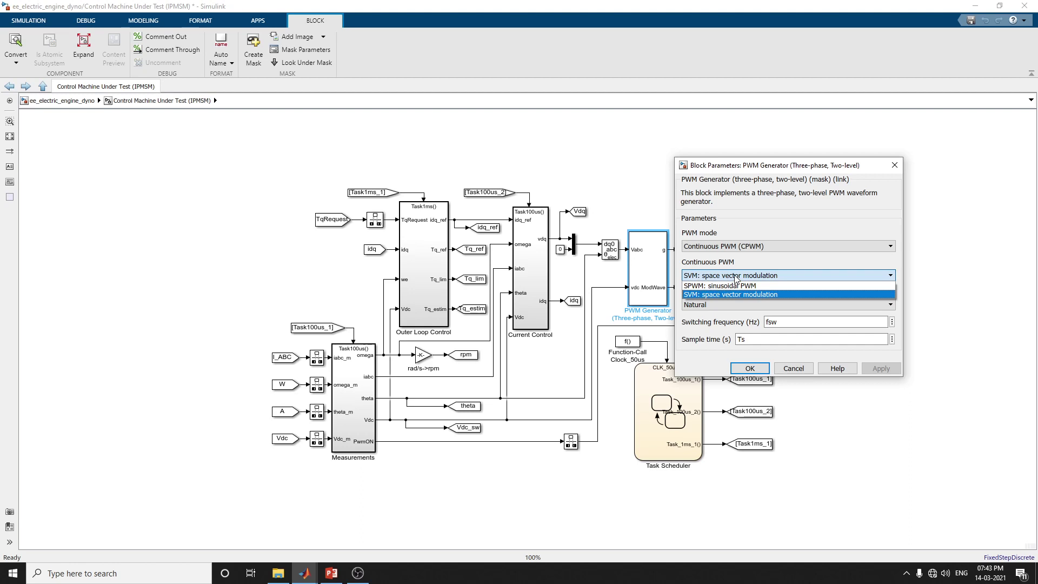
left_click(736, 277)
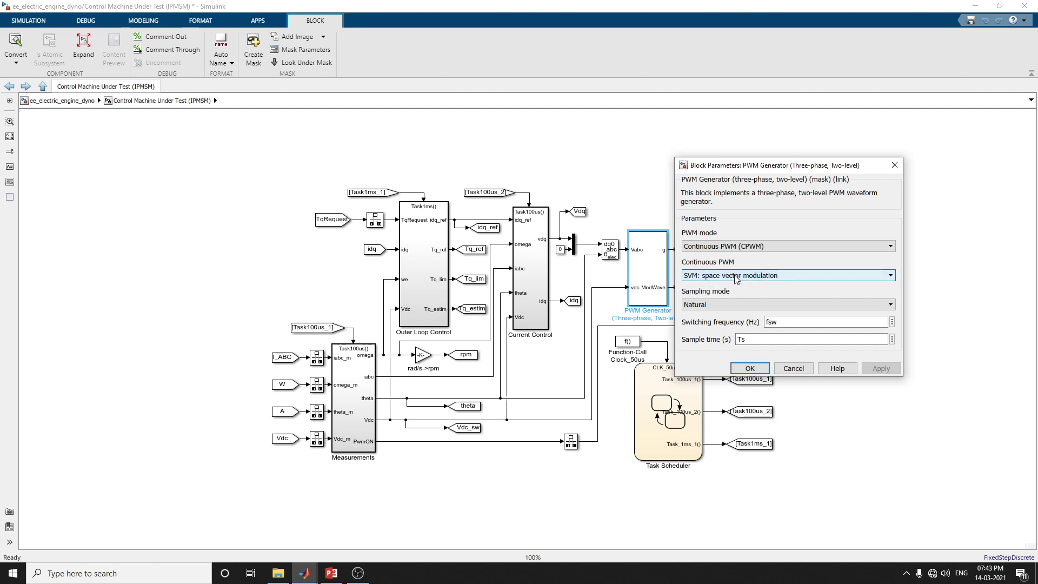
left_click(726, 305)
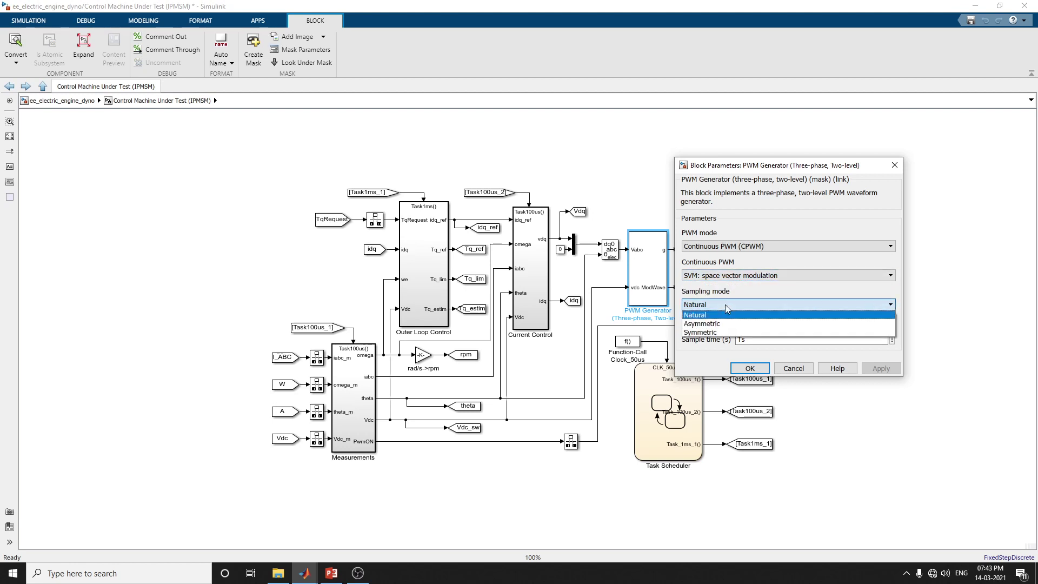
left_click(725, 304)
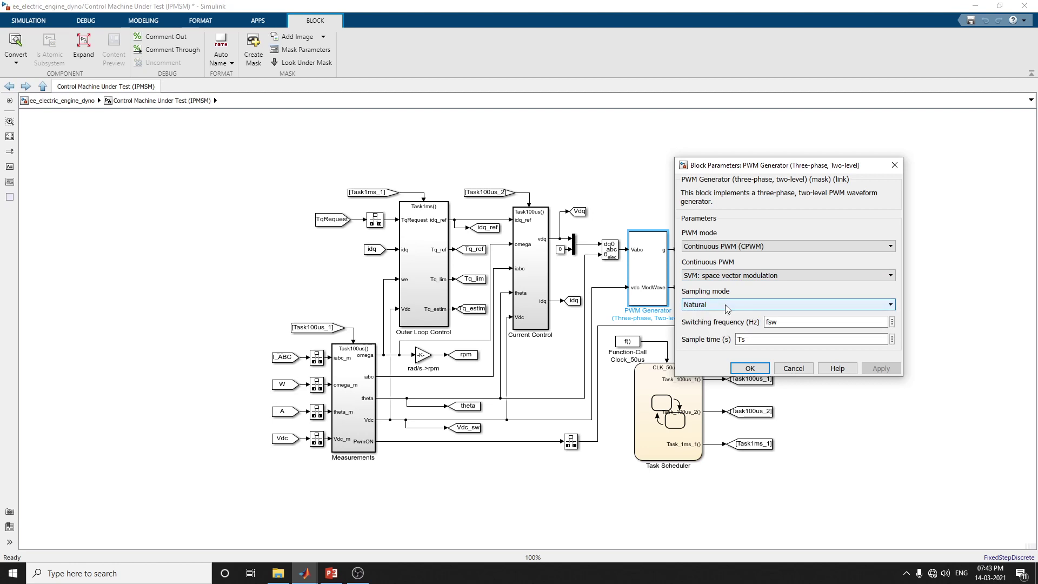
left_click(753, 369)
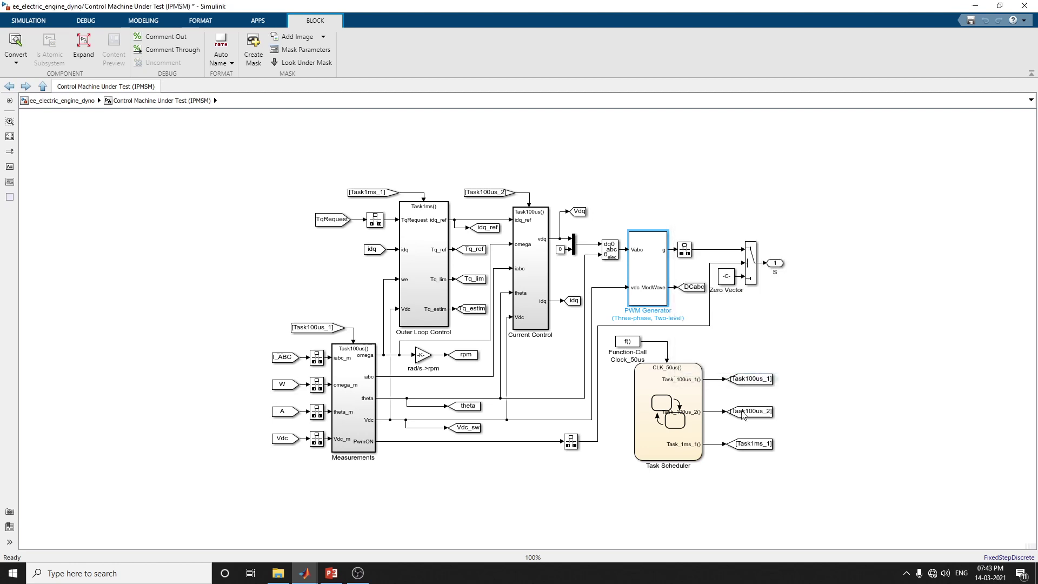
Examine the Task Scheduler chart and the Measurements subsystem of Control Machine Under Test (IPMSM), and return to the model's top level.
double_click(676, 435)
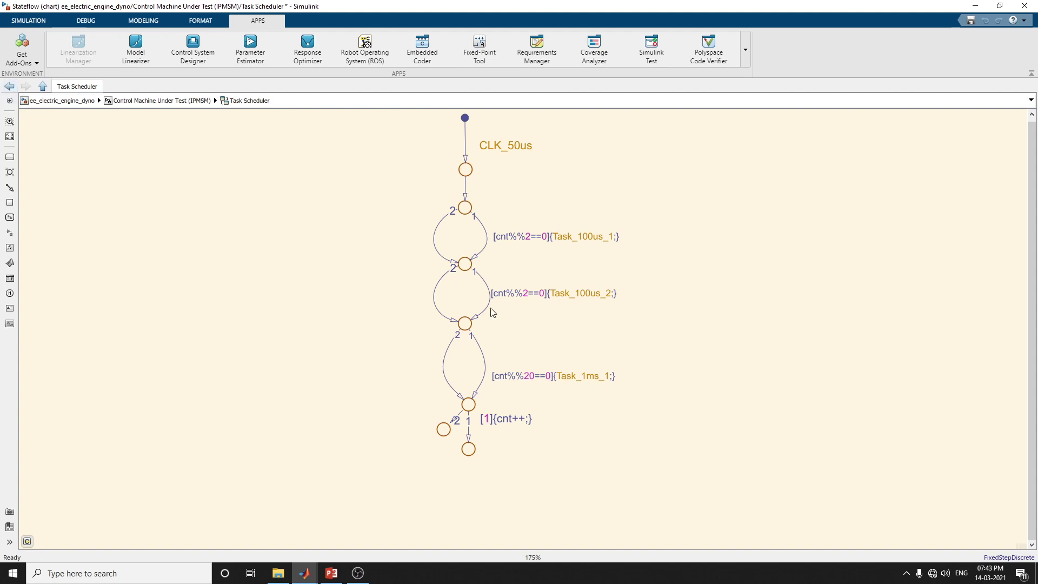
left_click(7, 91)
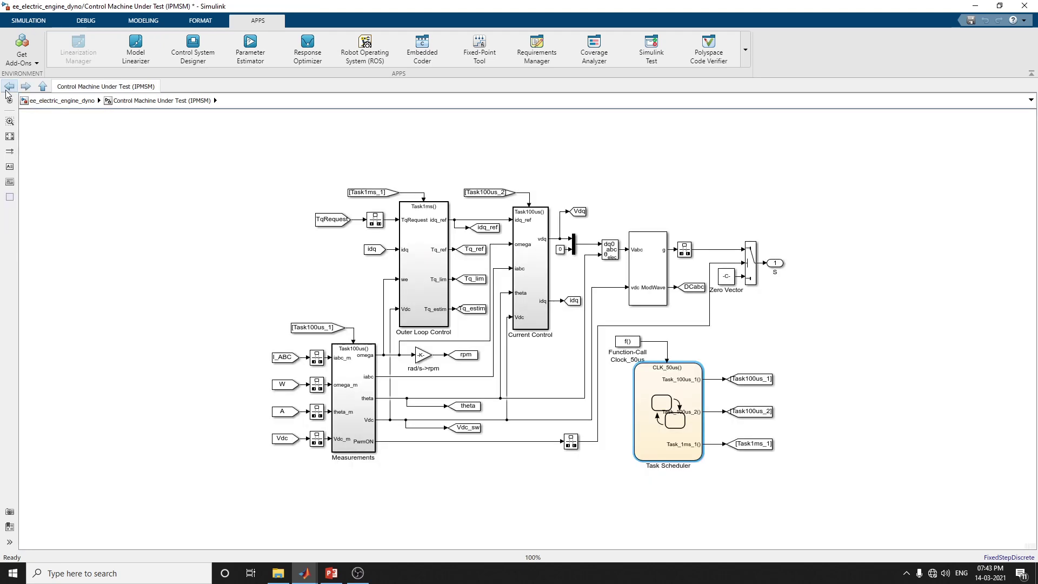
double_click(369, 416)
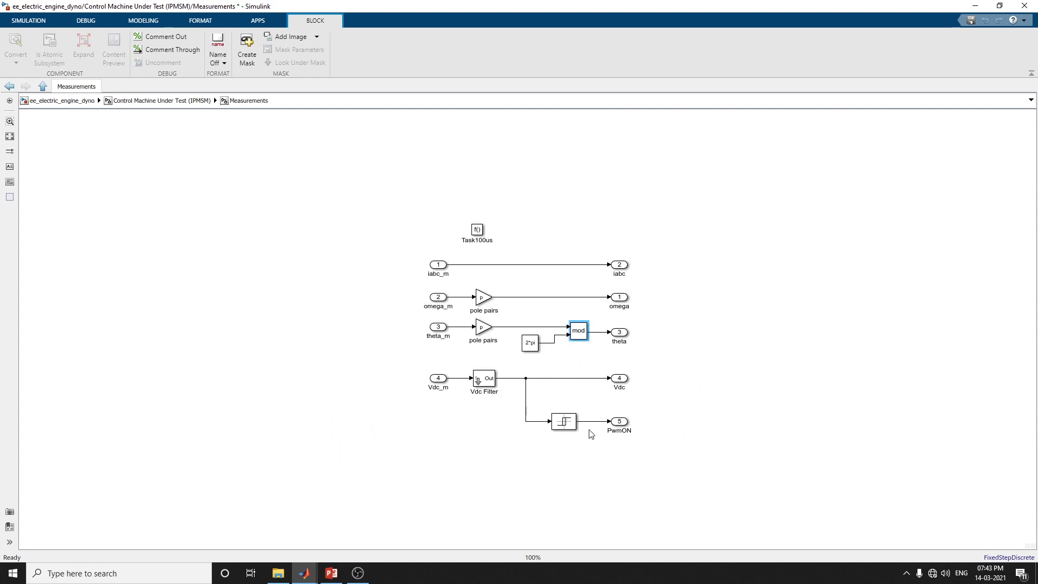
left_click(568, 425)
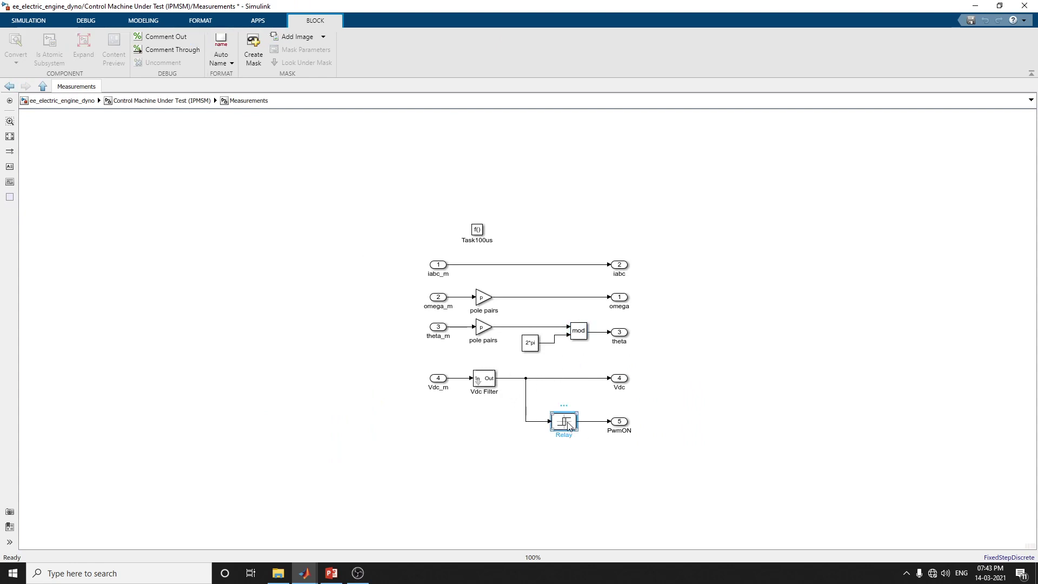
left_click(8, 87)
left_click(9, 87)
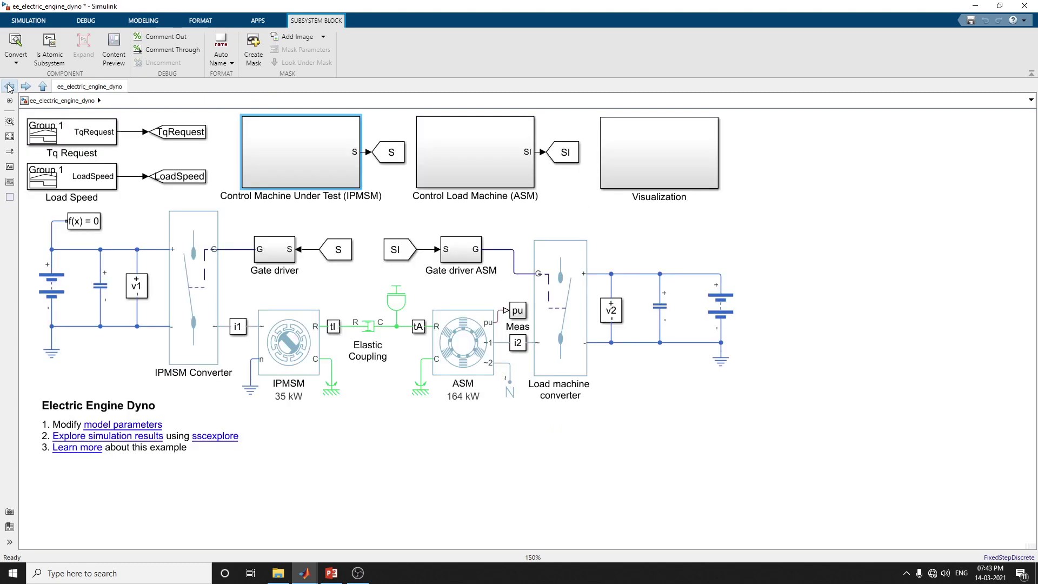
Inspect the Visualization subsystem, open its ASM scope, and return to the Visualization diagram.
left_click(650, 158)
double_click(650, 159)
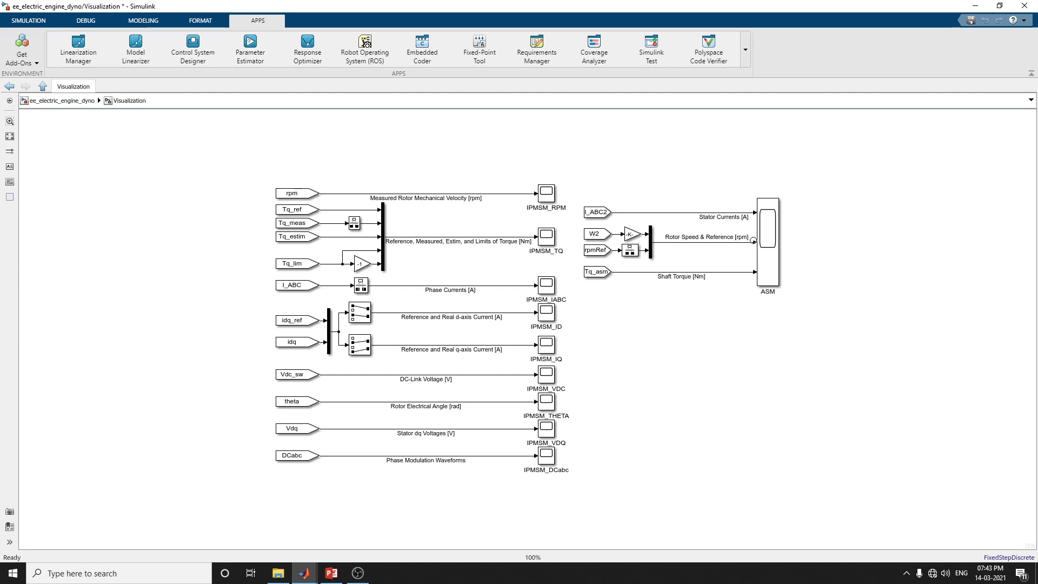
left_click(772, 243)
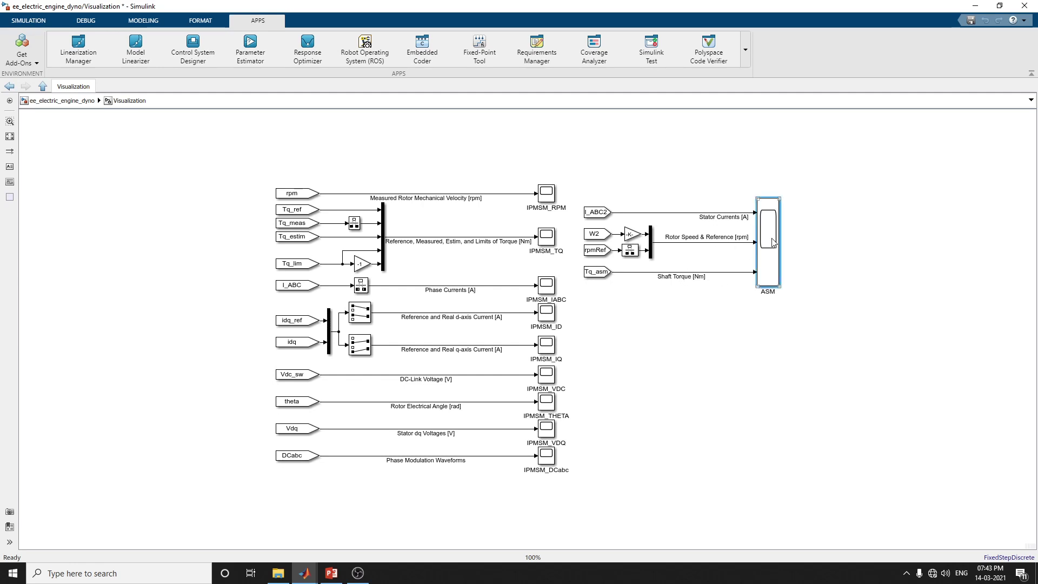
left_click(305, 573)
left_click(248, 527)
left_click(317, 578)
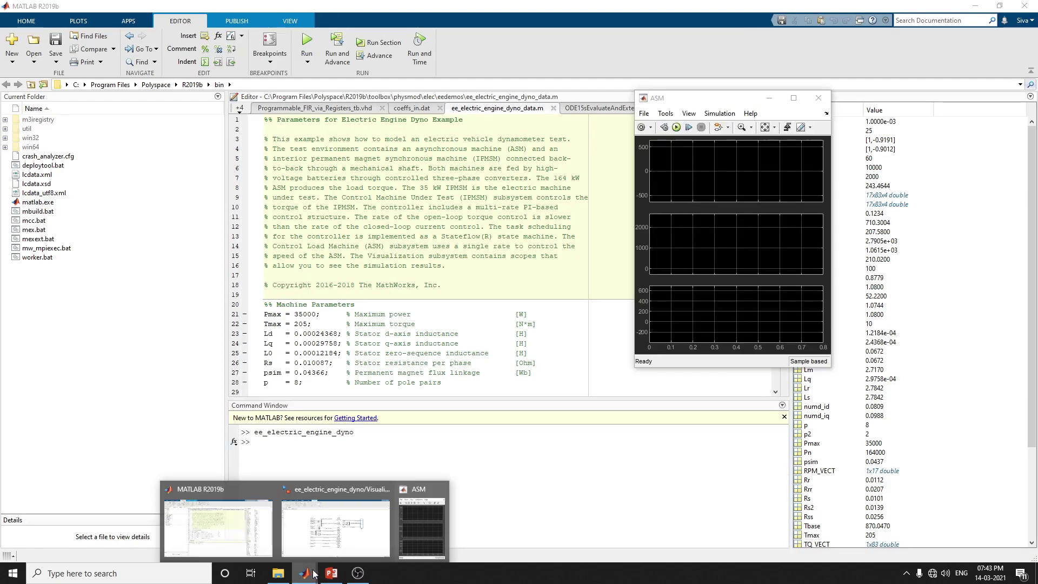
left_click(315, 578)
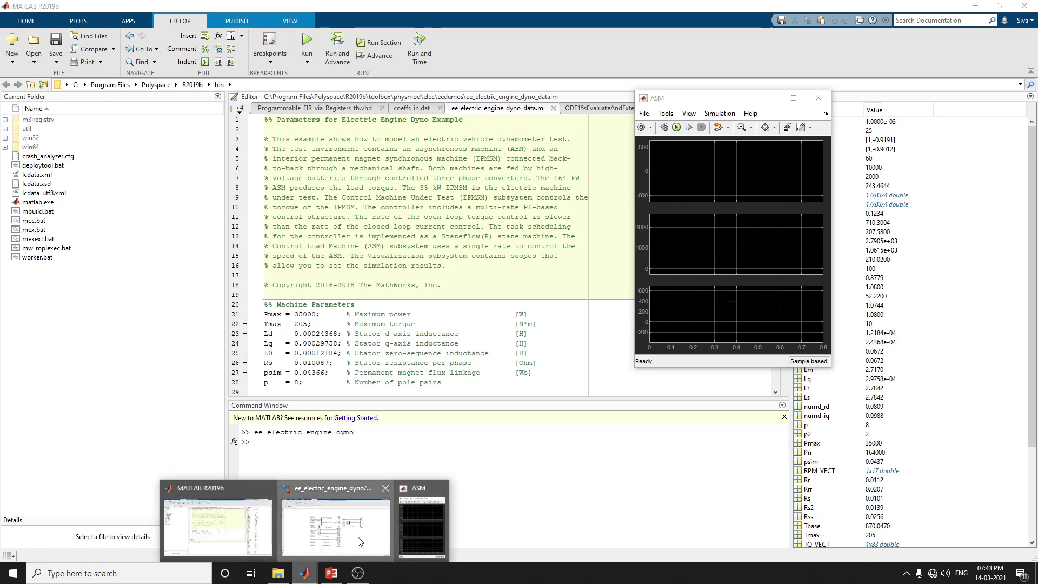
left_click(360, 541)
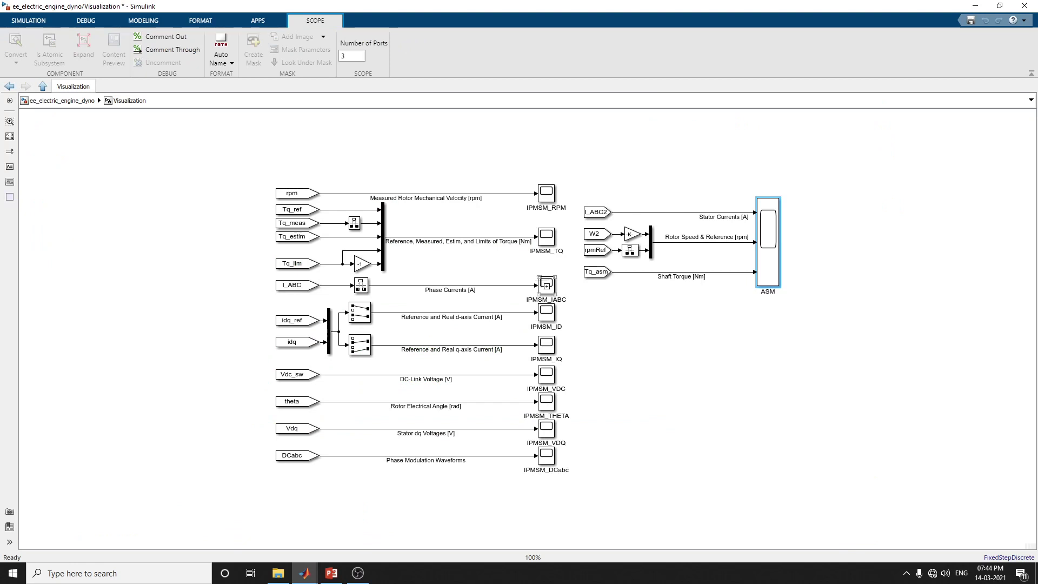
Open the IPMSM_RPM scope and try to run the simulation from it, bringing the Visualization diagram back to the front.
double_click(547, 193)
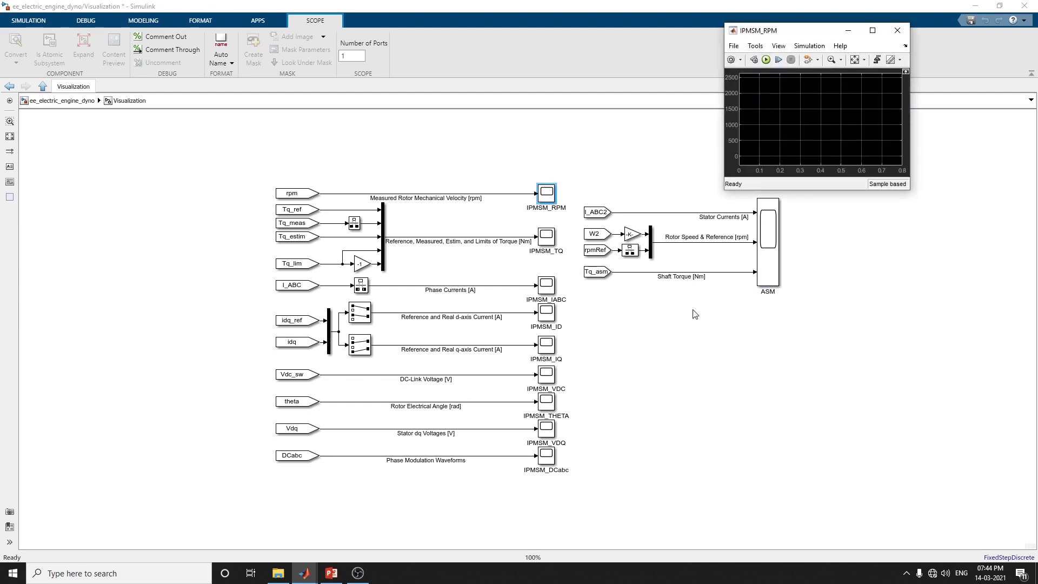
mouse_move(305, 573)
left_click(435, 523)
key("ctrl+t")
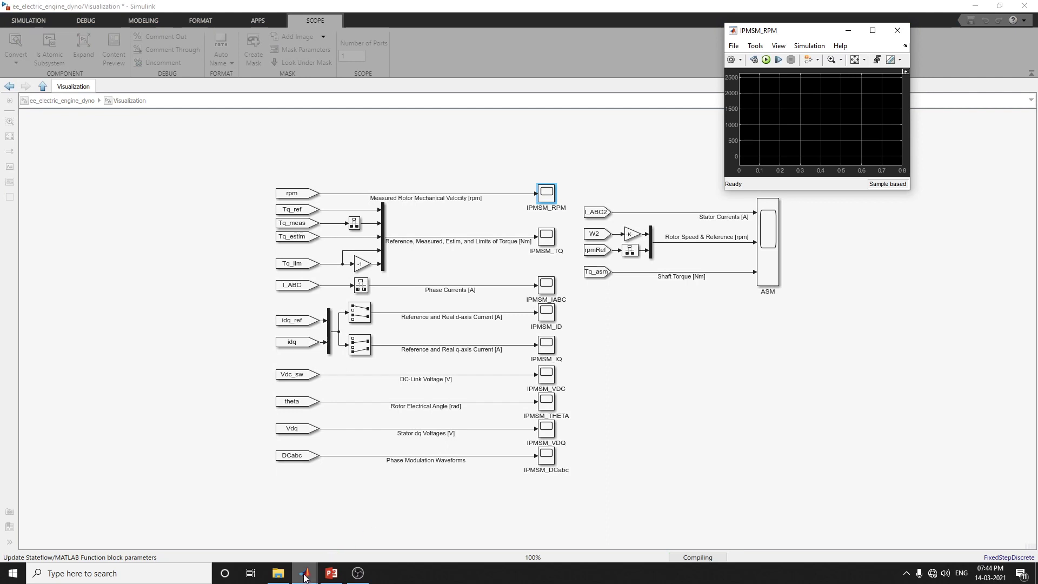
mouse_move(309, 559)
left_click(439, 517)
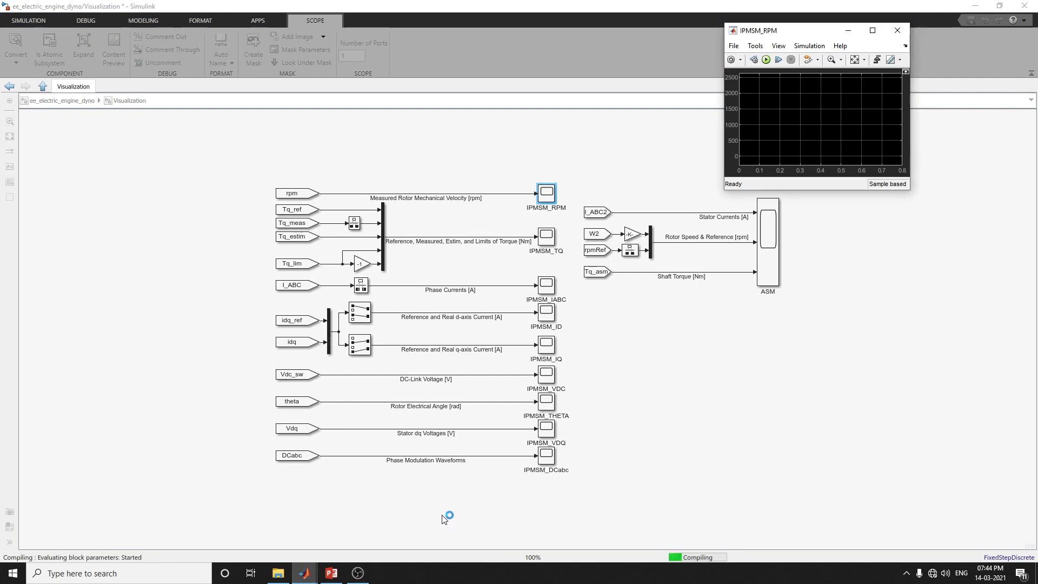
mouse_move(305, 577)
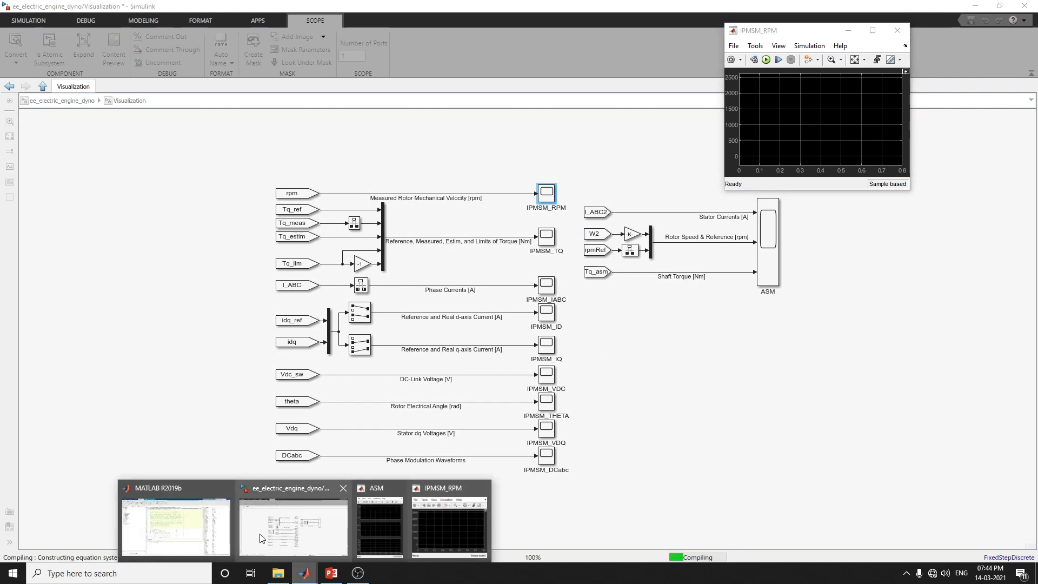
left_click(293, 533)
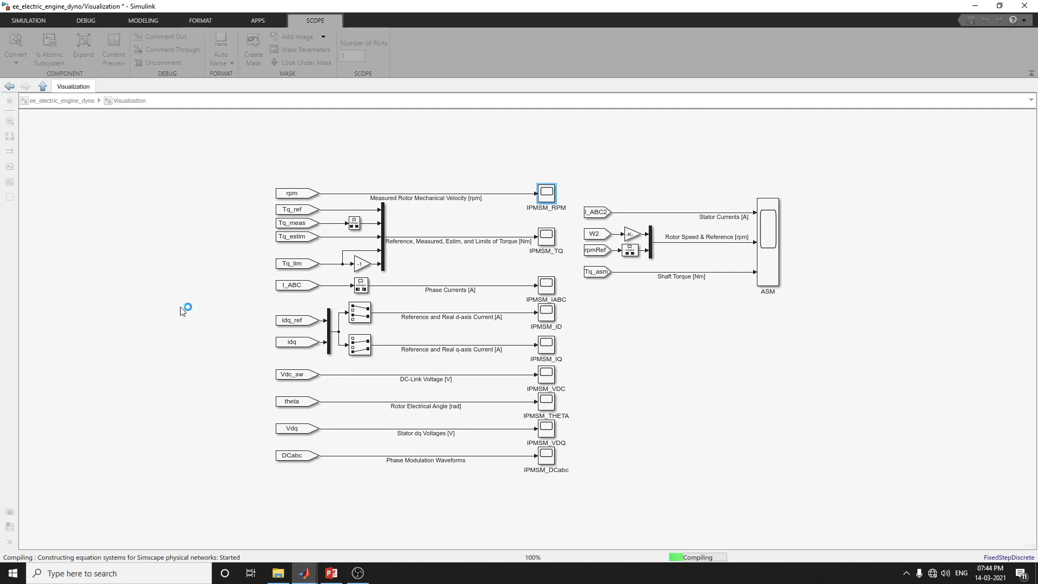
Look at the Visualization Subsystem slide in PowerPoint, and switch back to the IPMSM_RPM scope and minimize it.
mouse_move(344, 578)
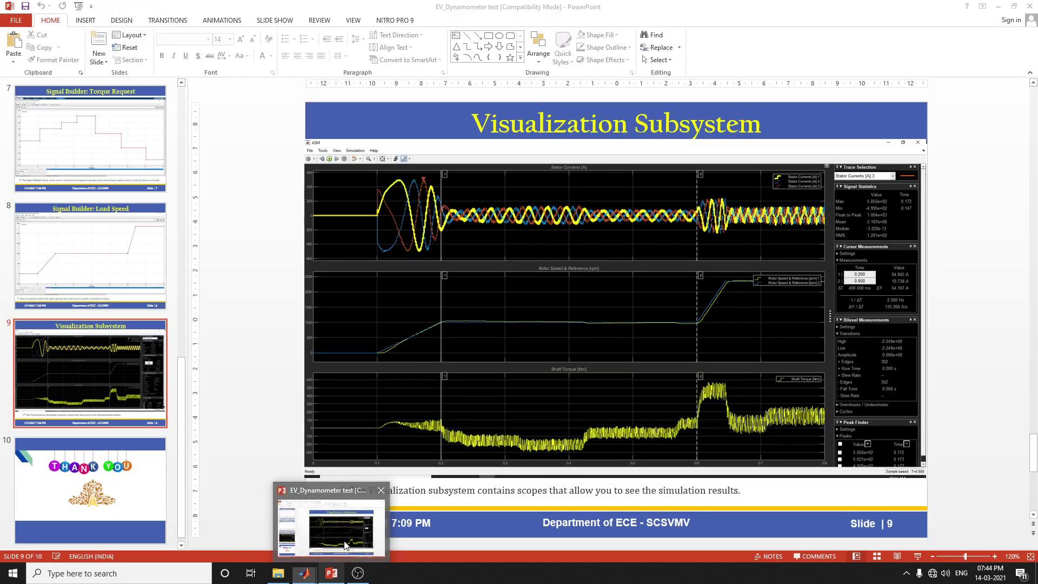
left_click(347, 545)
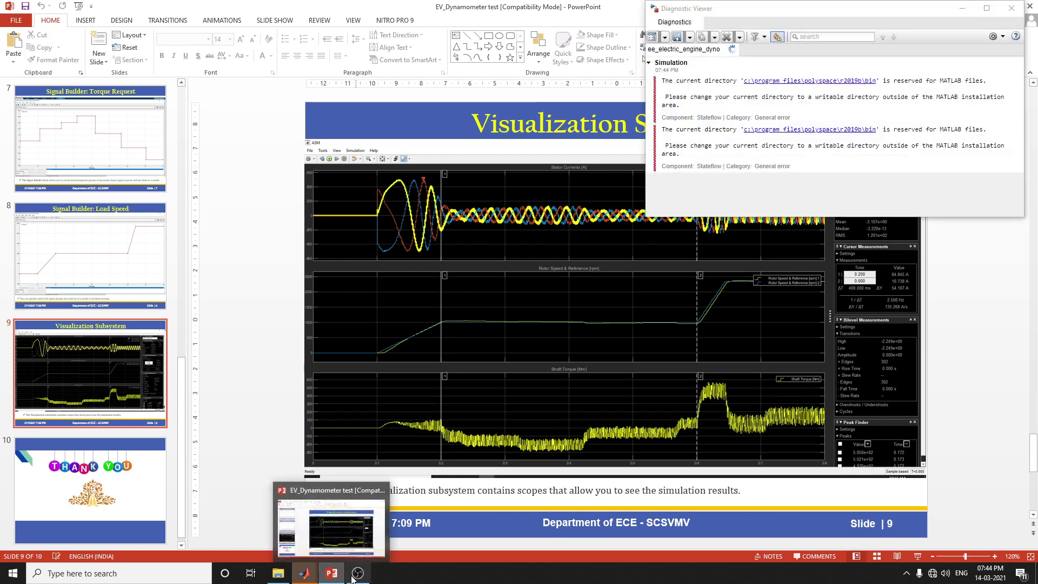
mouse_move(305, 572)
left_click(379, 548)
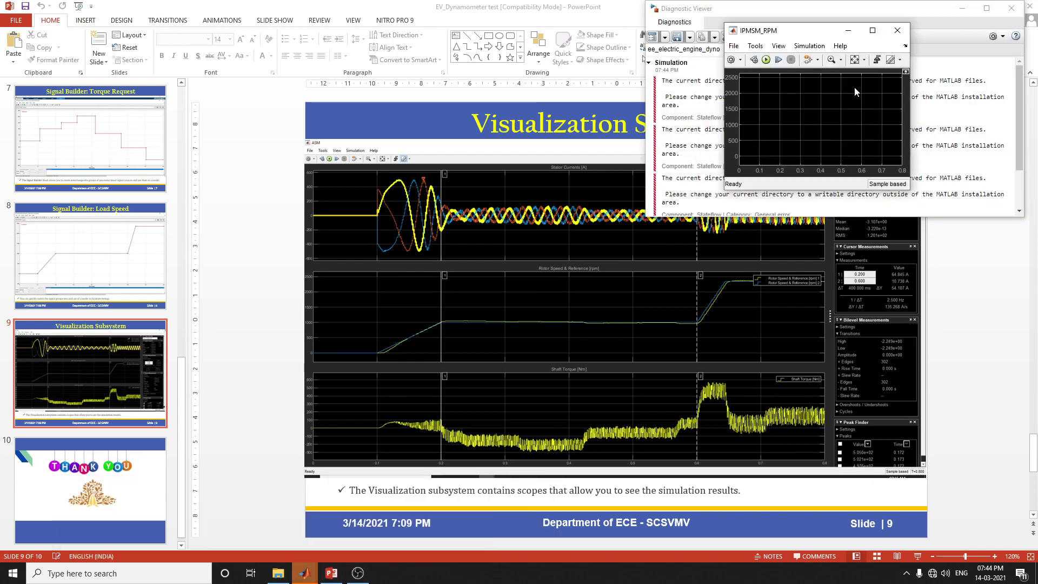
left_click(848, 31)
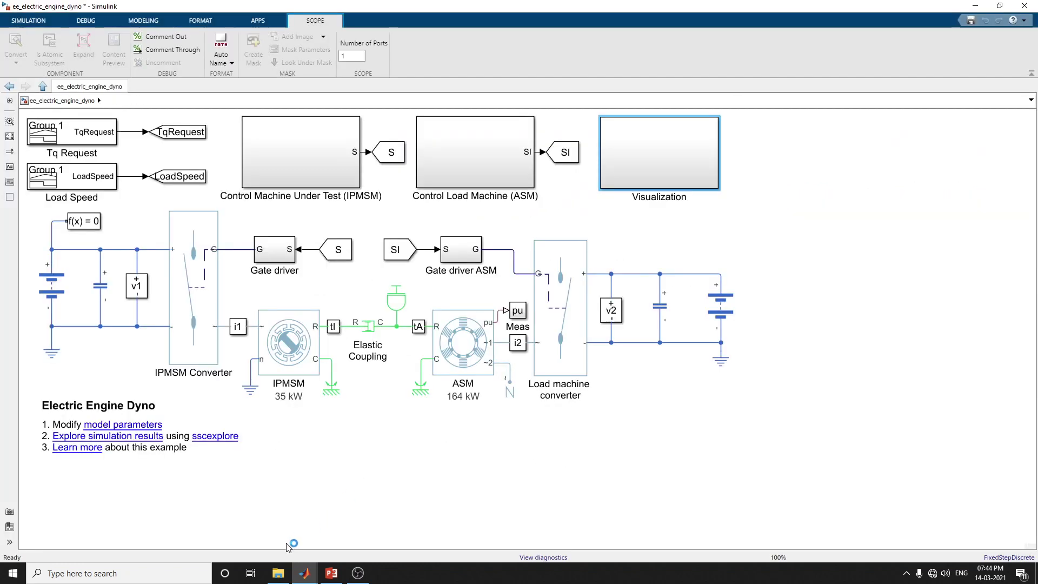
Switch to the main MATLAB window and change the current folder to the D: drive.
left_click(305, 572)
left_click(125, 519)
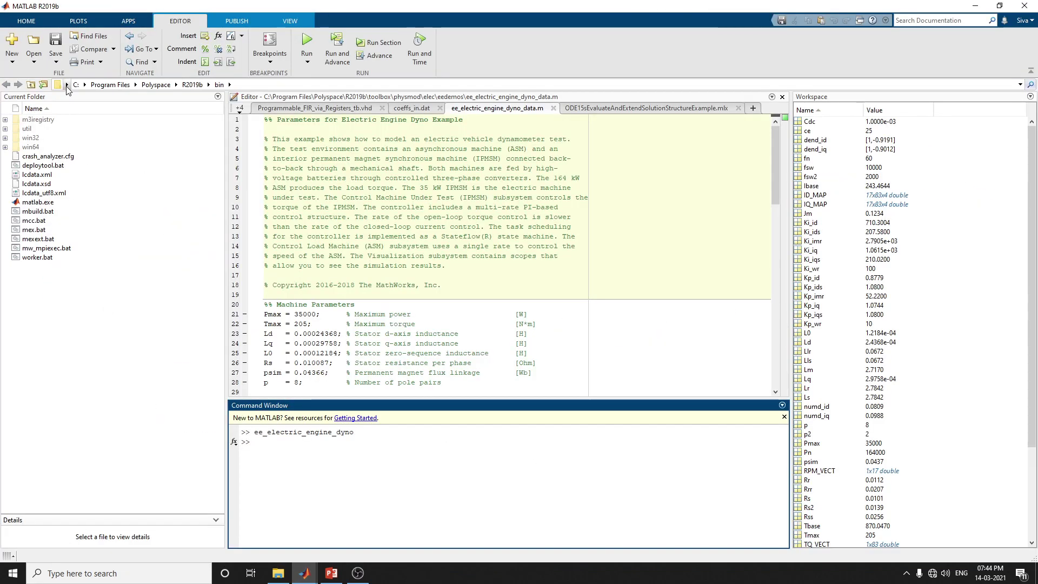
left_click(67, 84)
left_click(73, 112)
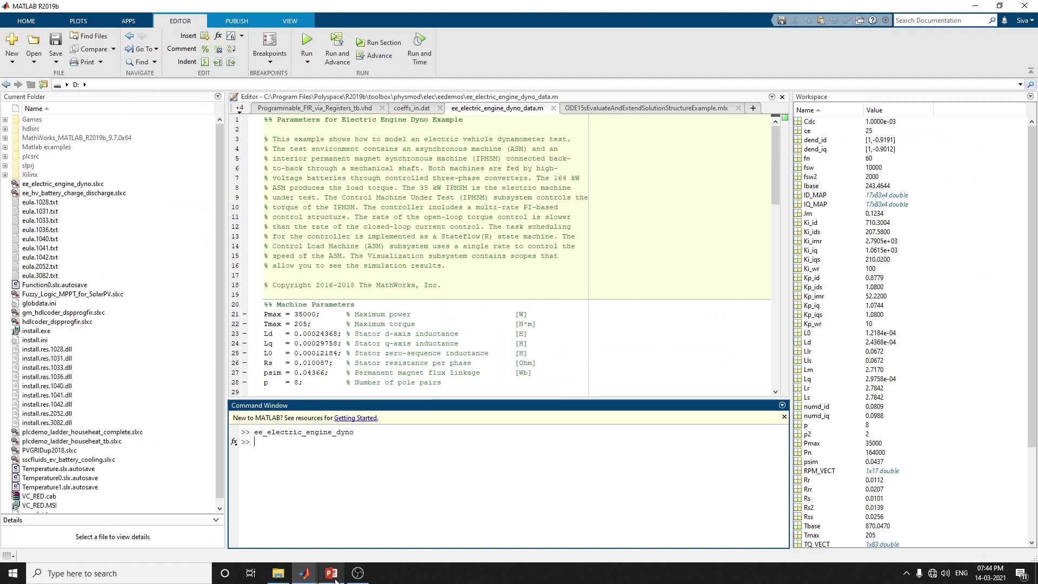
Run the simulation from the IPMSM_RPM scope and bring the ee_electric_engine_dyno model window to the front.
left_click(405, 538)
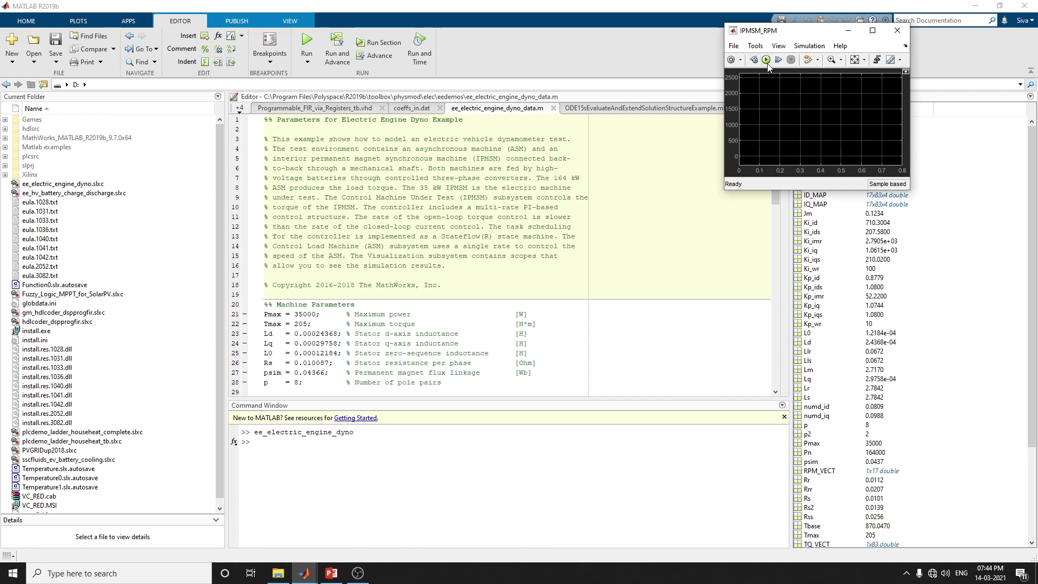
mouse_move(301, 574)
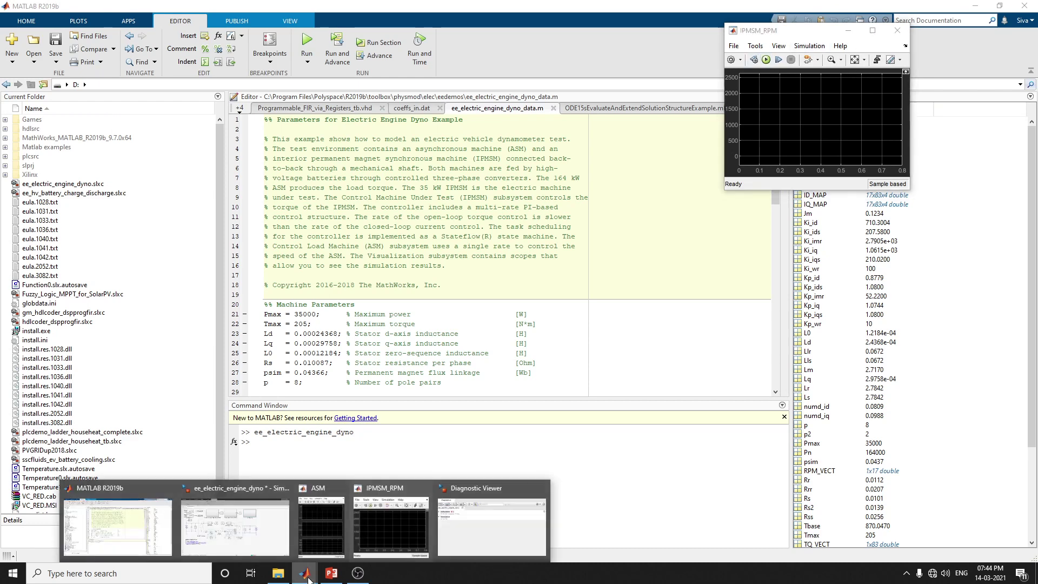
left_click(267, 520)
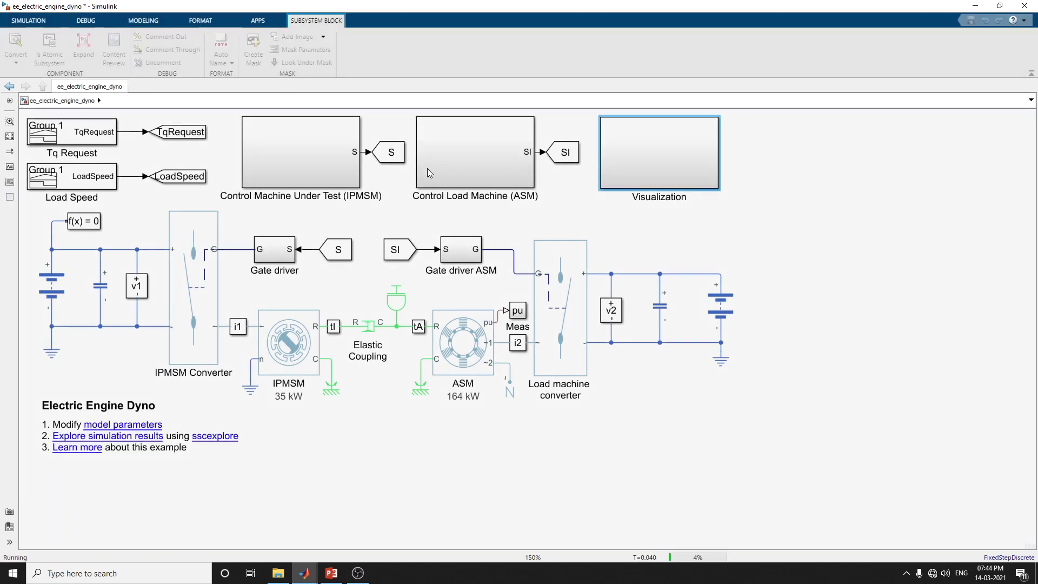
Show the IPMSM_RPM scope maximized to watch the measured rotor mechanical velocity during the run.
left_click(305, 573)
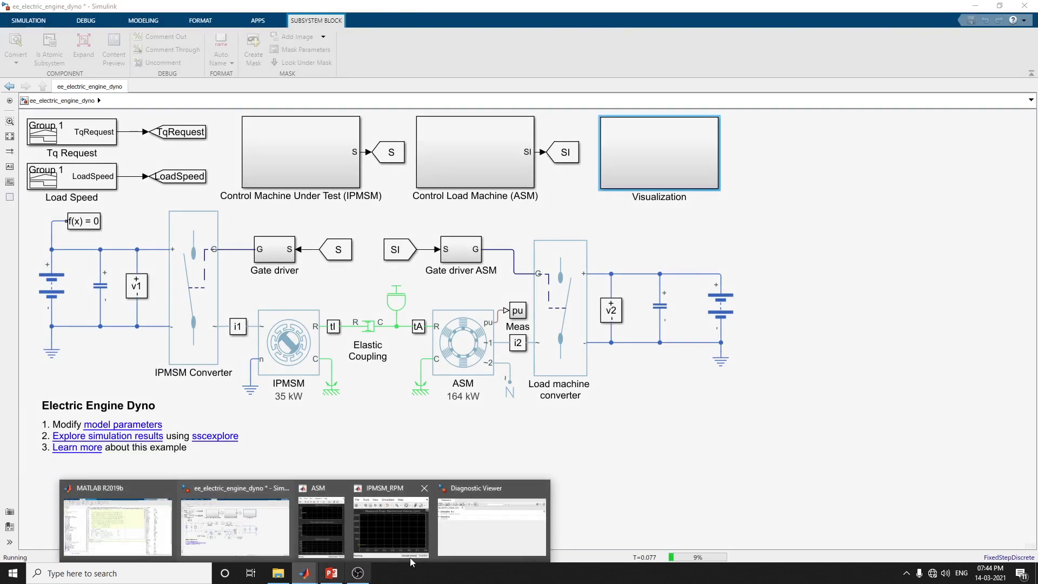
left_click(410, 557)
left_click(873, 30)
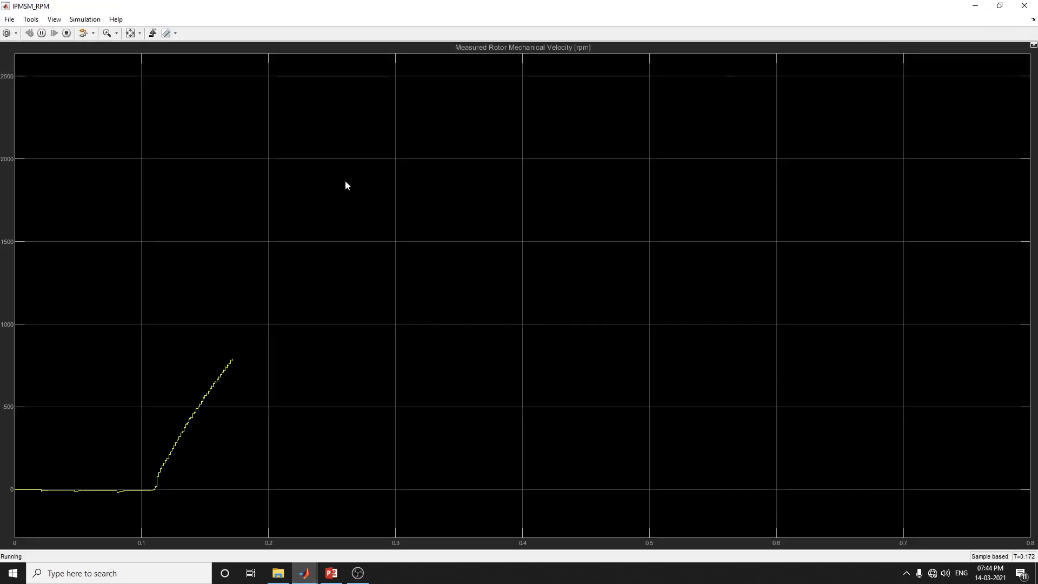
Show the ASM scope maximized to watch stator currents, rotor speed and shaft torque during the run.
left_click(304, 573)
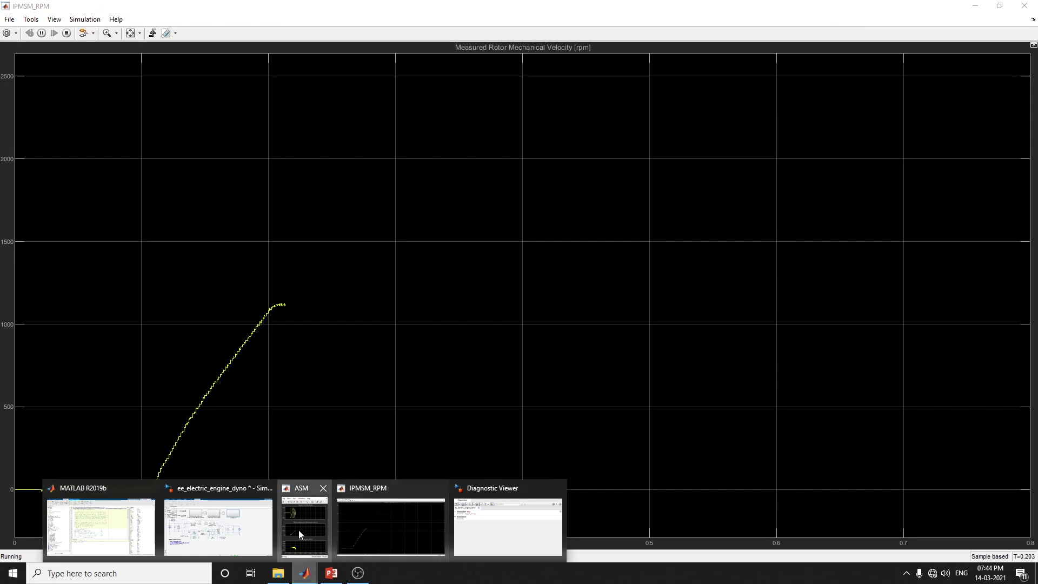
left_click(299, 530)
left_click(793, 98)
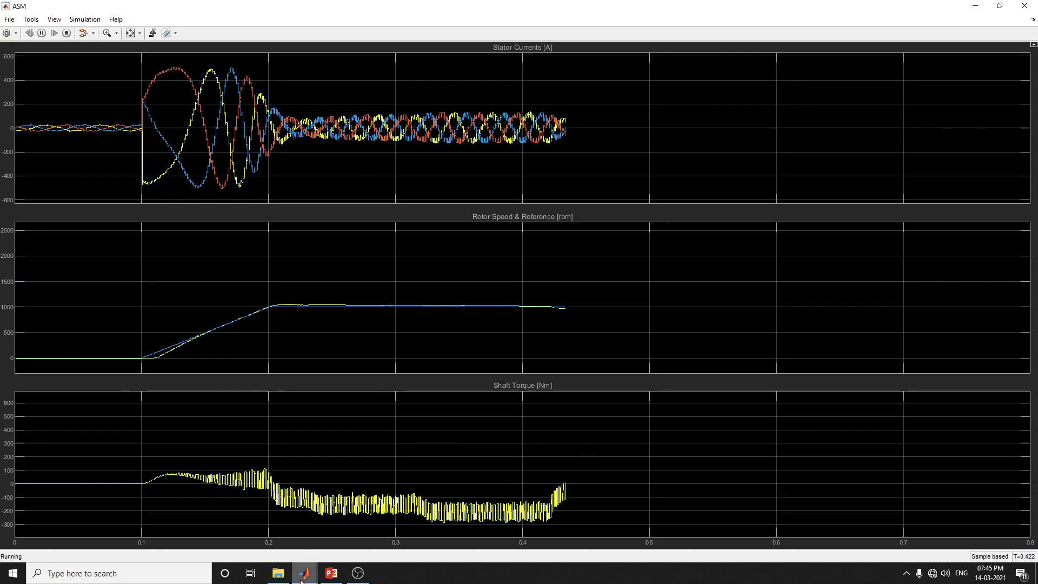
Close the Diagnostic Viewer window.
mouse_move(301, 583)
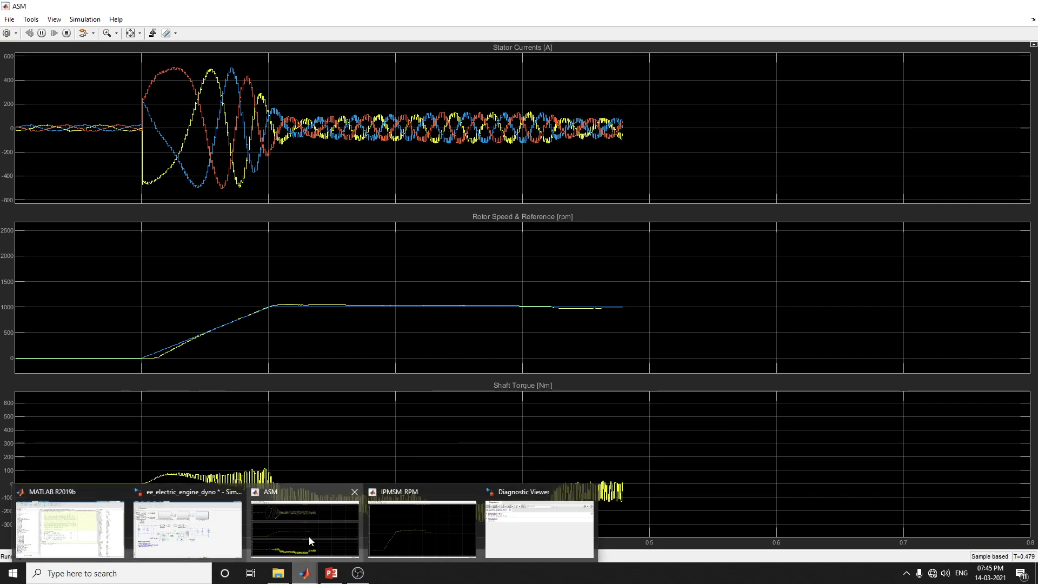
mouse_move(477, 531)
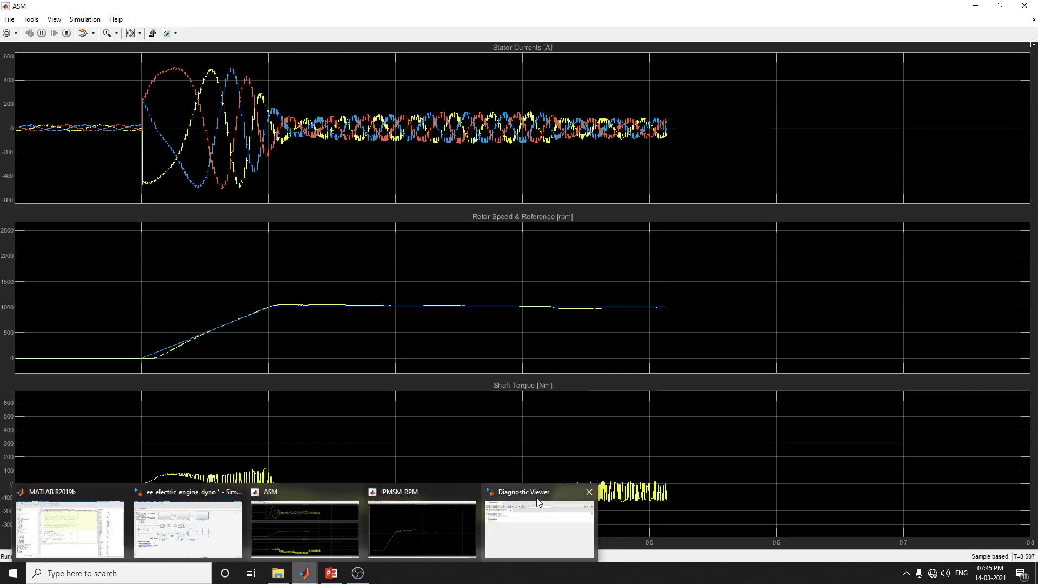
left_click(588, 494)
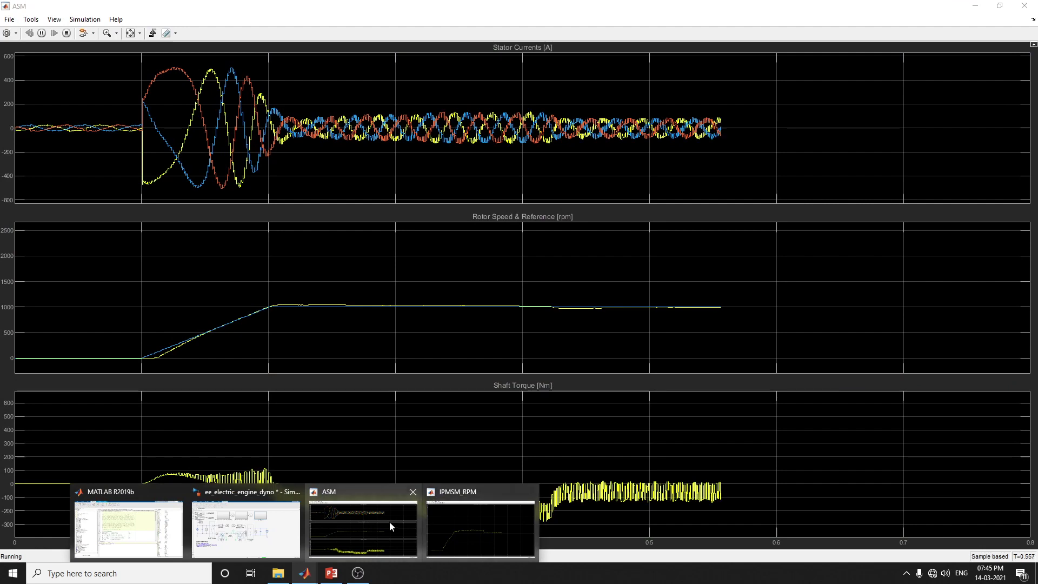
Return to the ee_electric_engine_dyno model, enter the Visualization subsystem and view the IPMSM_IABC phase currents scope maximized.
left_click(272, 530)
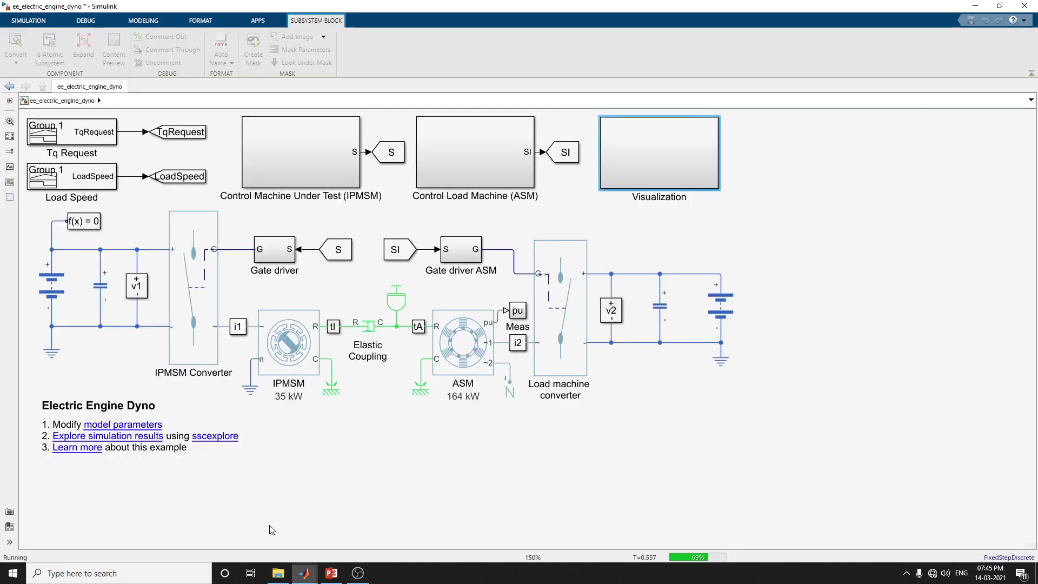
double_click(637, 162)
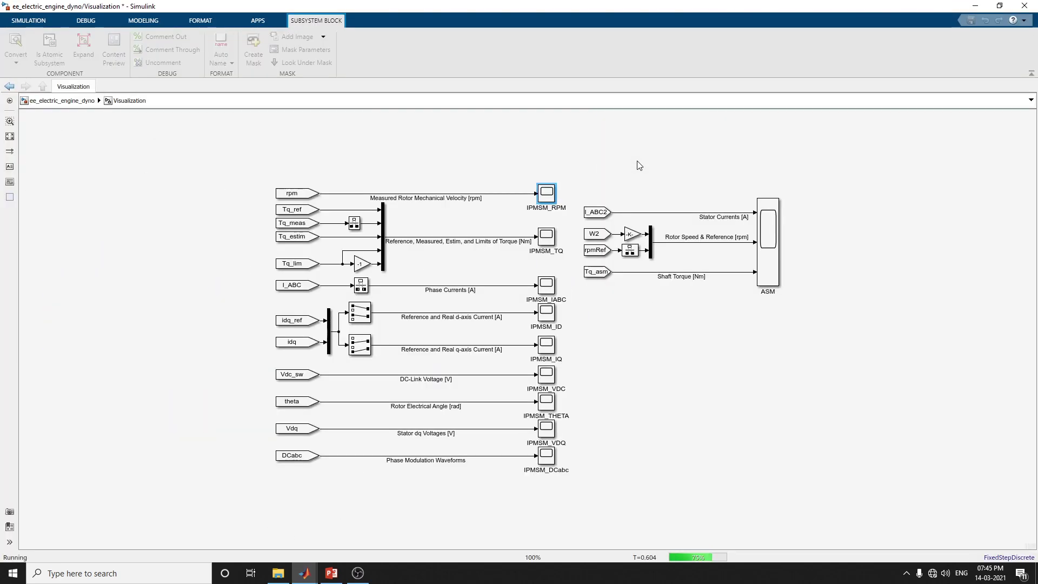
double_click(553, 285)
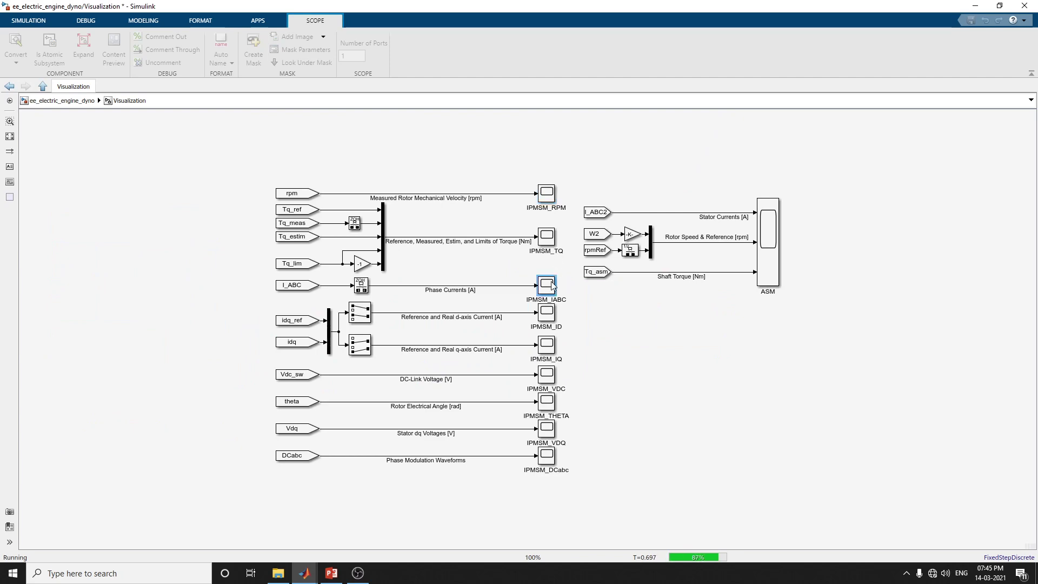
left_click(686, 33)
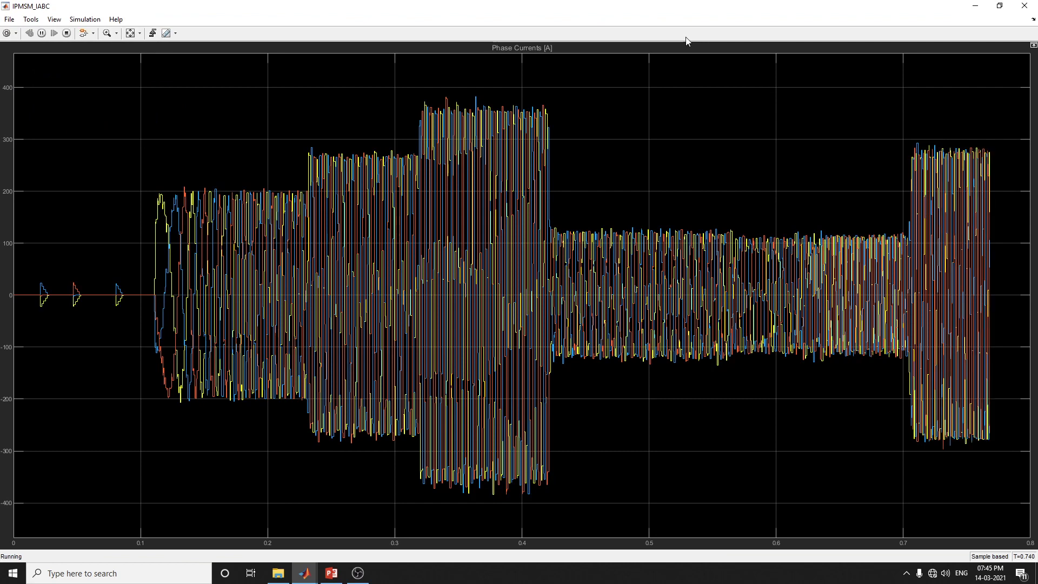
Return to the Visualization subsystem and view the IPMSM_IQ scope of reference and real q-axis current maximized.
mouse_move(314, 578)
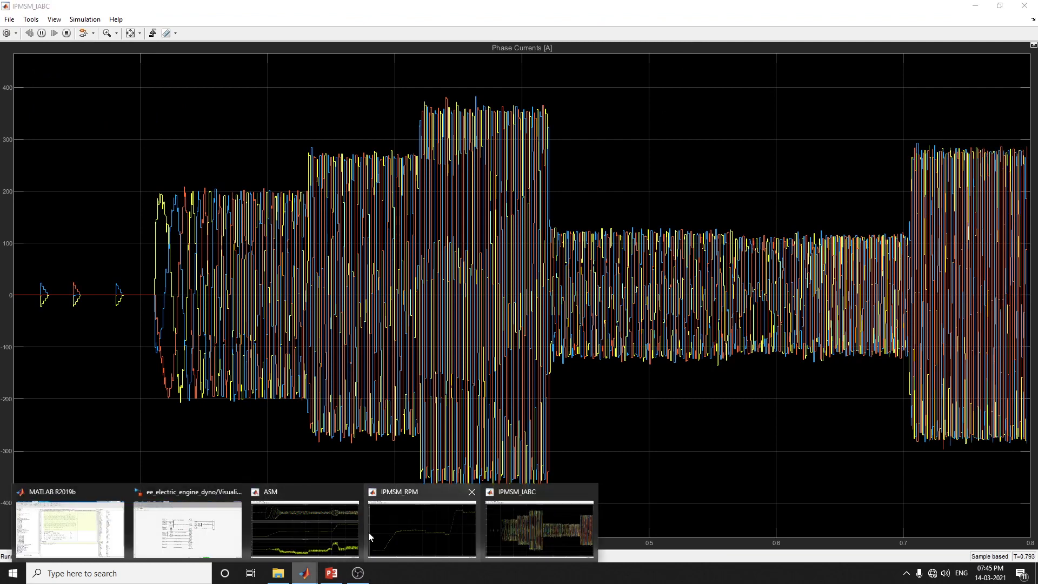
left_click(189, 522)
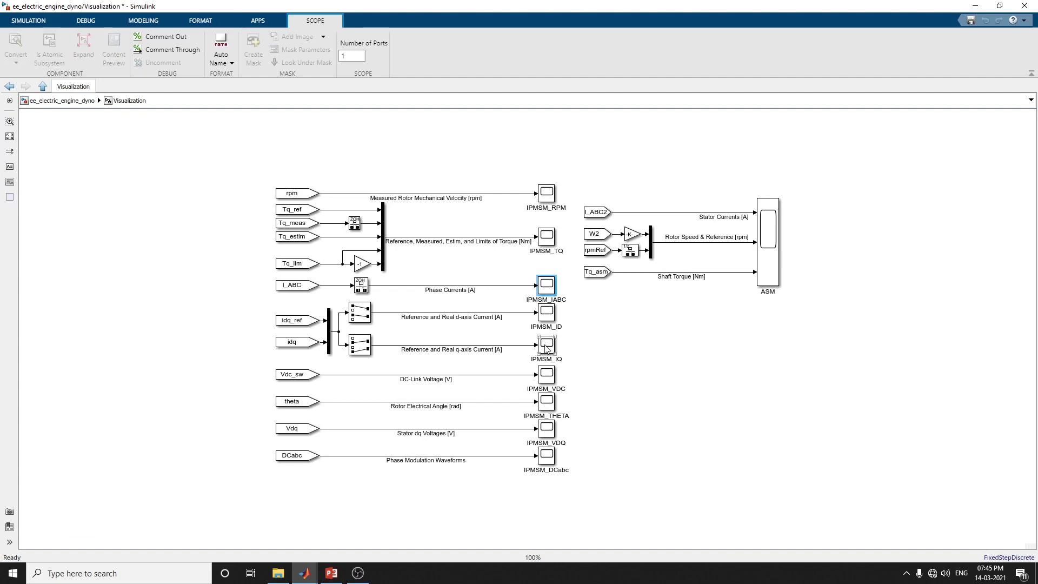
left_click(546, 346)
double_click(546, 347)
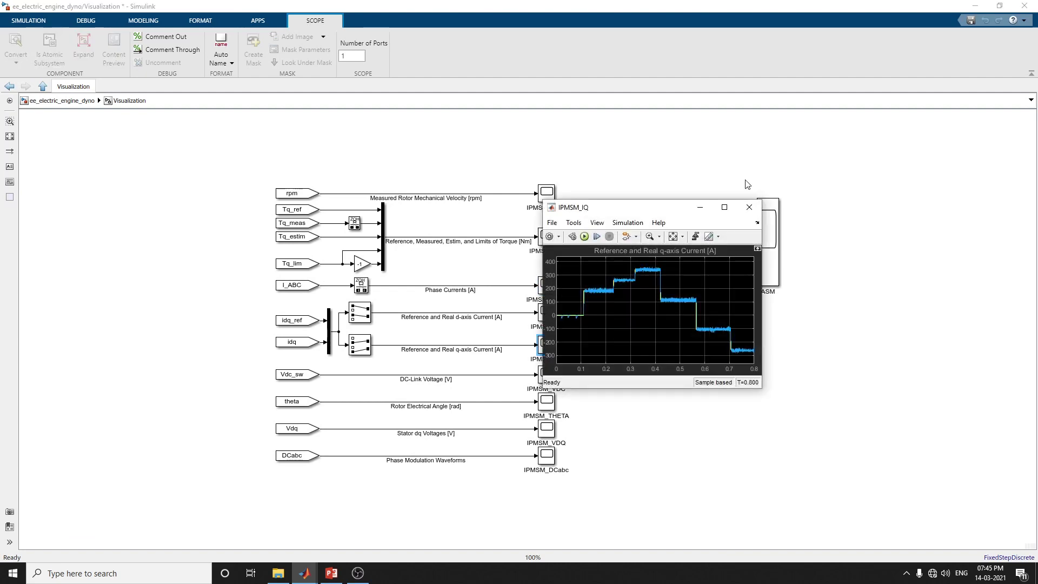
left_click(724, 207)
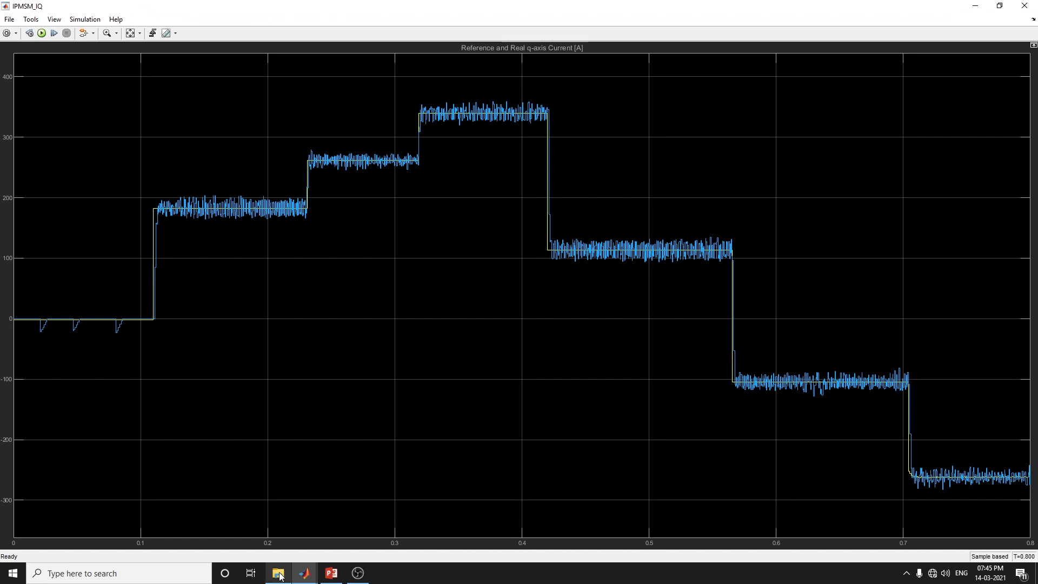
Return to the Visualization subsystem and view the IPMSM_VDC scope of DC-link voltage maximized.
left_click(305, 573)
left_click(180, 538)
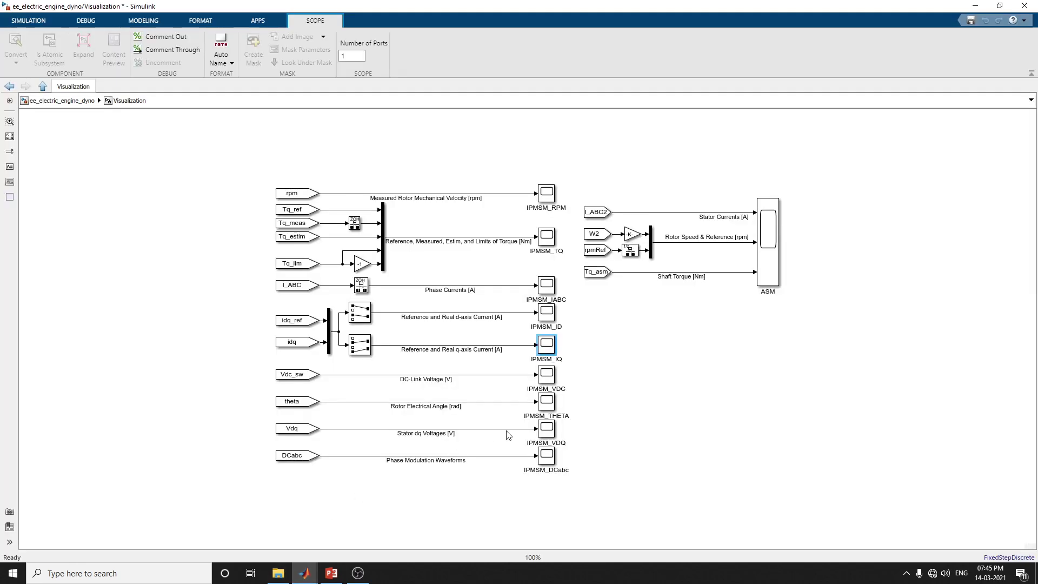
left_click(548, 377)
double_click(549, 378)
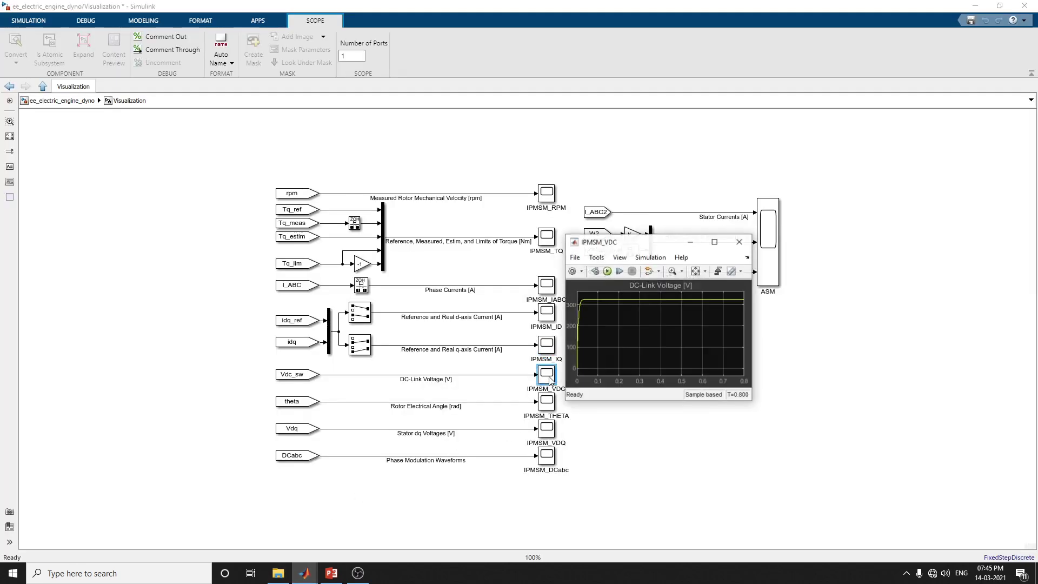
left_click(713, 243)
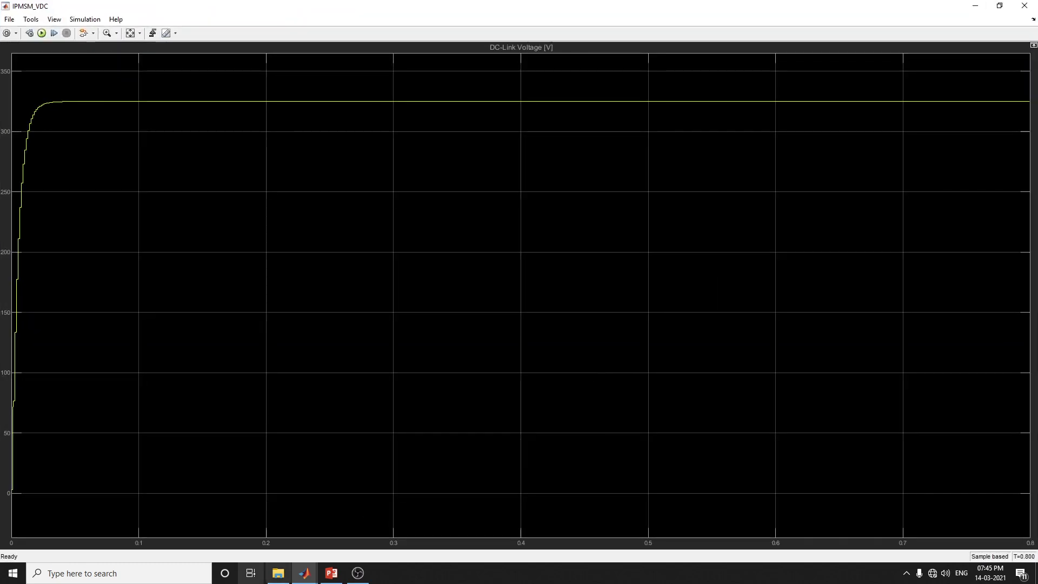
Return to the Visualization subsystem and view the IPMSM_THETA scope of rotor electrical angle maximized.
left_click(303, 566)
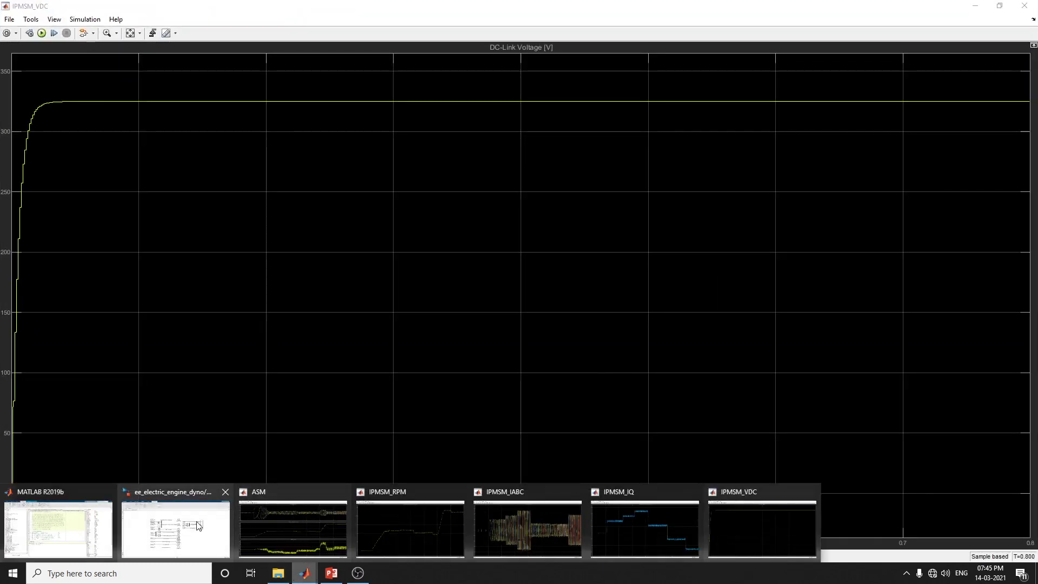
left_click(178, 533)
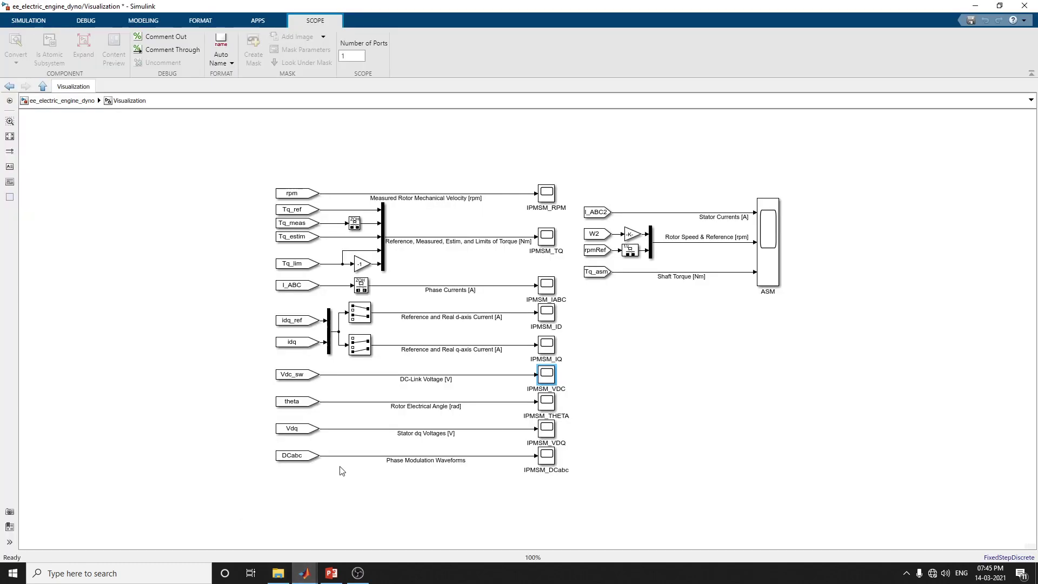
double_click(546, 403)
left_click(726, 282)
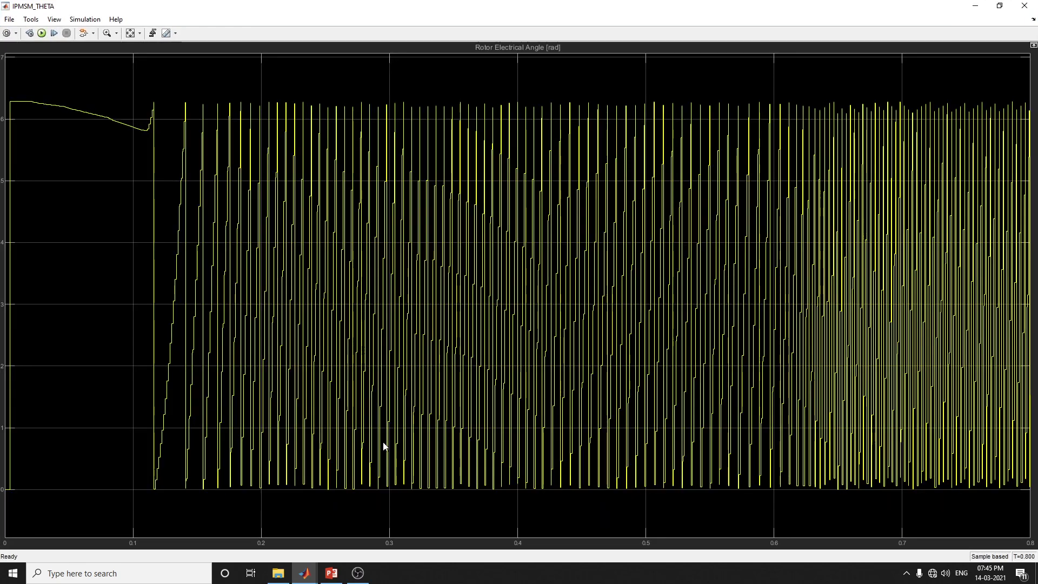
Switch to the ASM scope and show the legend on its plots.
mouse_move(372, 578)
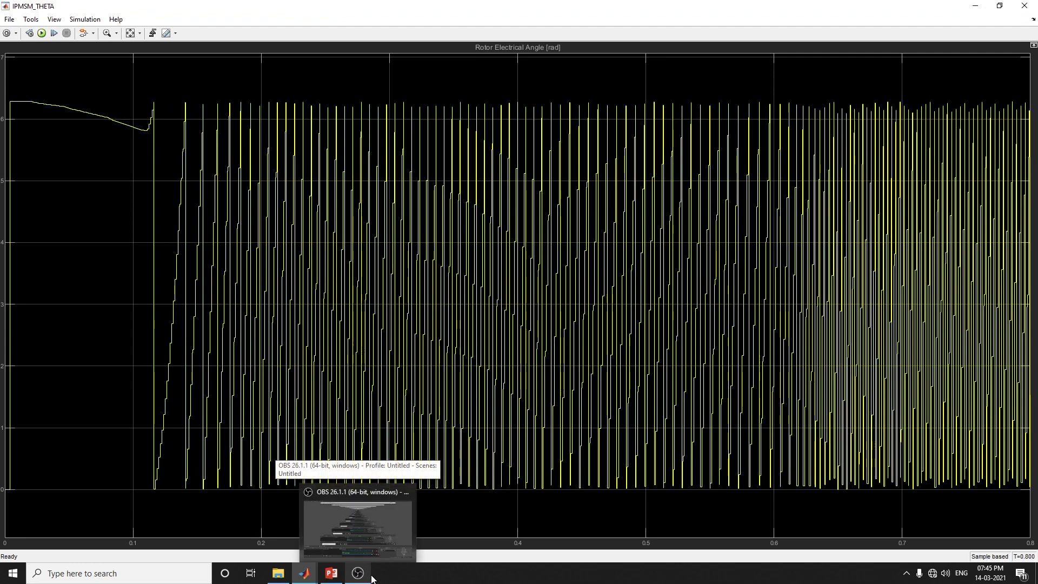
mouse_move(304, 573)
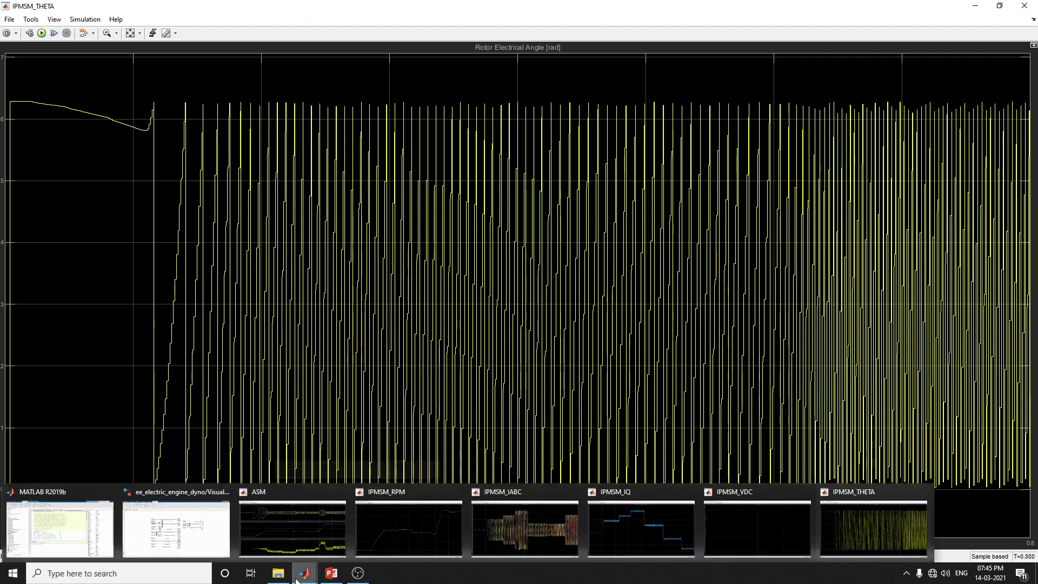
left_click(290, 534)
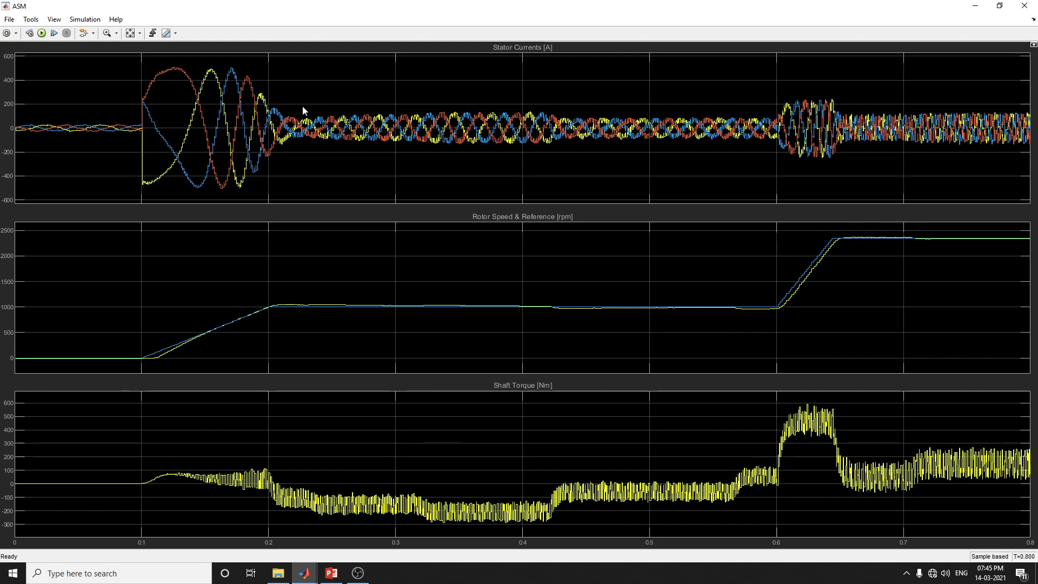
left_click(56, 20)
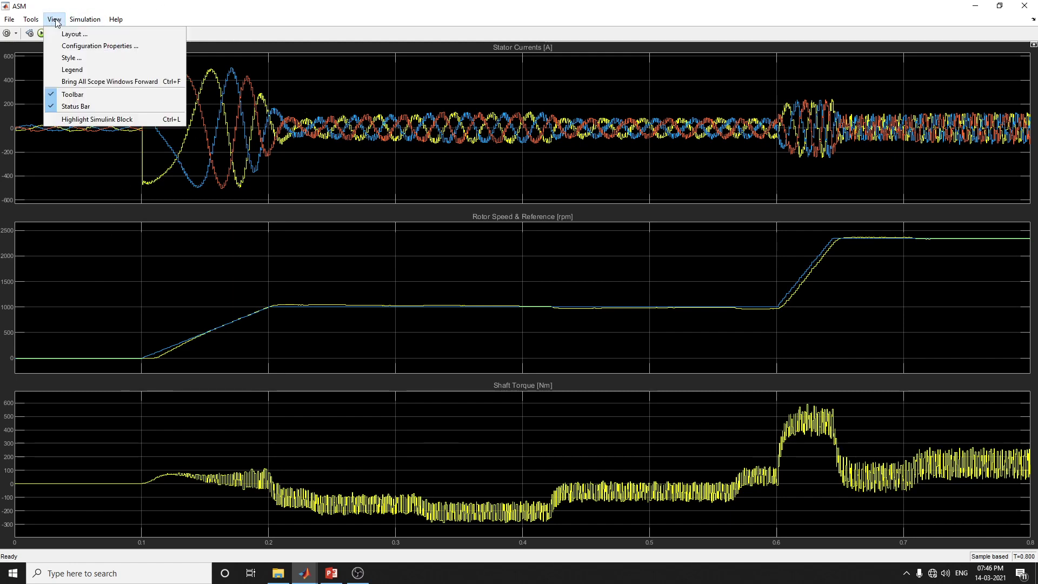
left_click(75, 71)
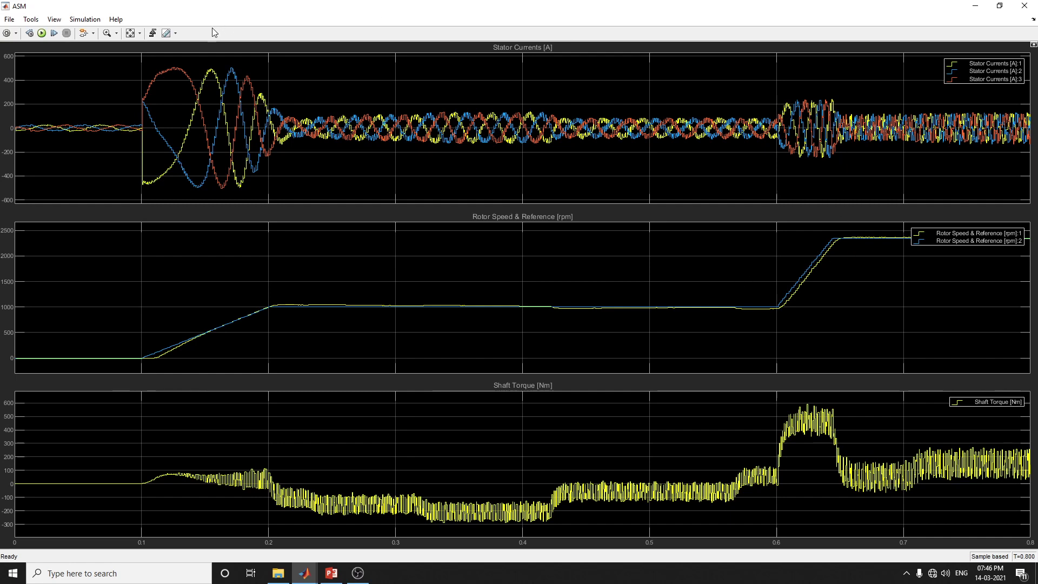
Enable the Trace Selection measurement in the ASM scope.
left_click(62, 23)
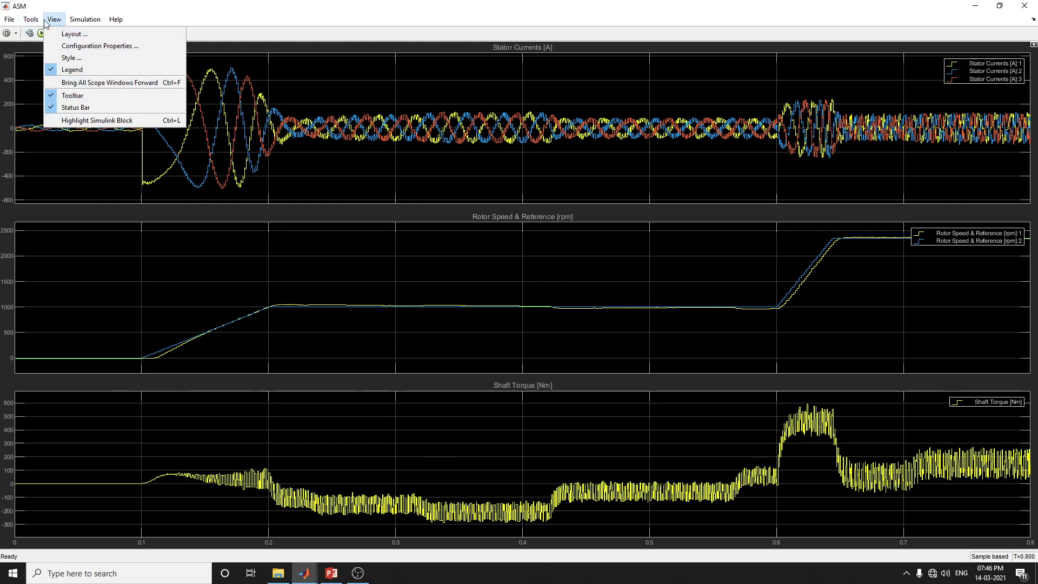
mouse_move(39, 22)
mouse_move(65, 120)
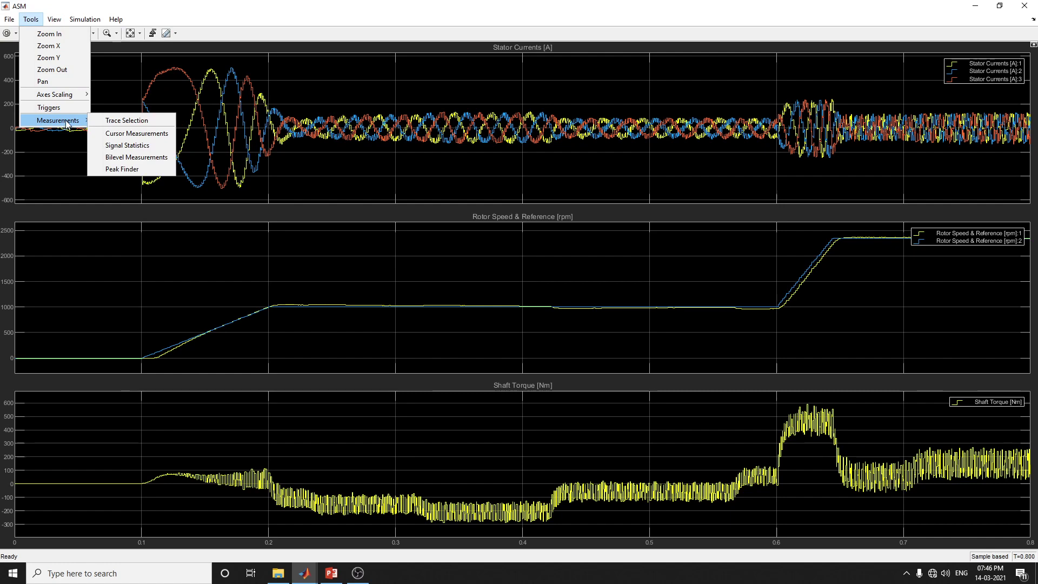
left_click(122, 126)
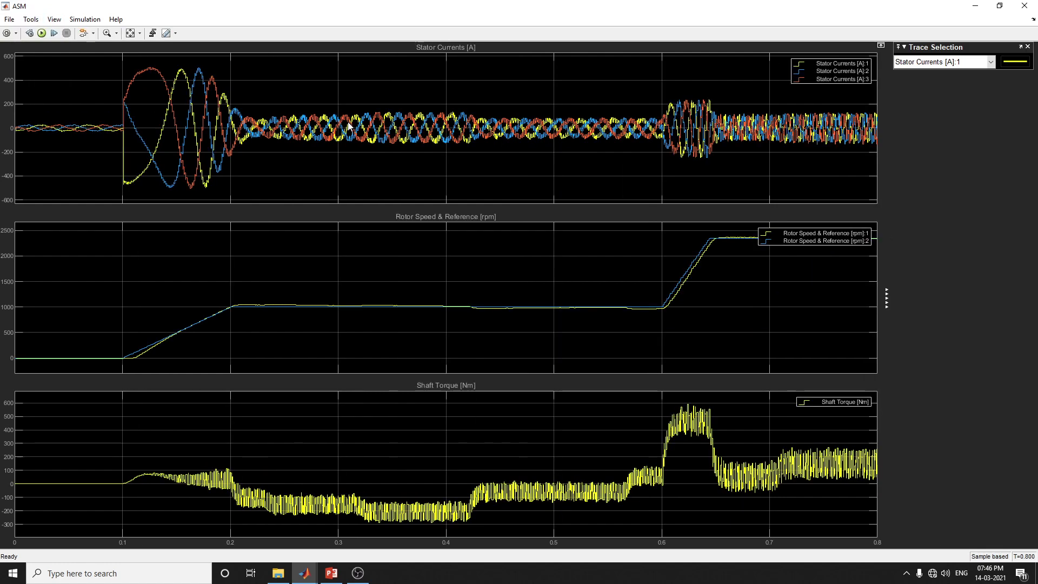
Try the Stator Currents [A]:3 trace for measurement and end with Rotor Speed & Reference [rpm]:2 as the selected trace.
left_click(990, 63)
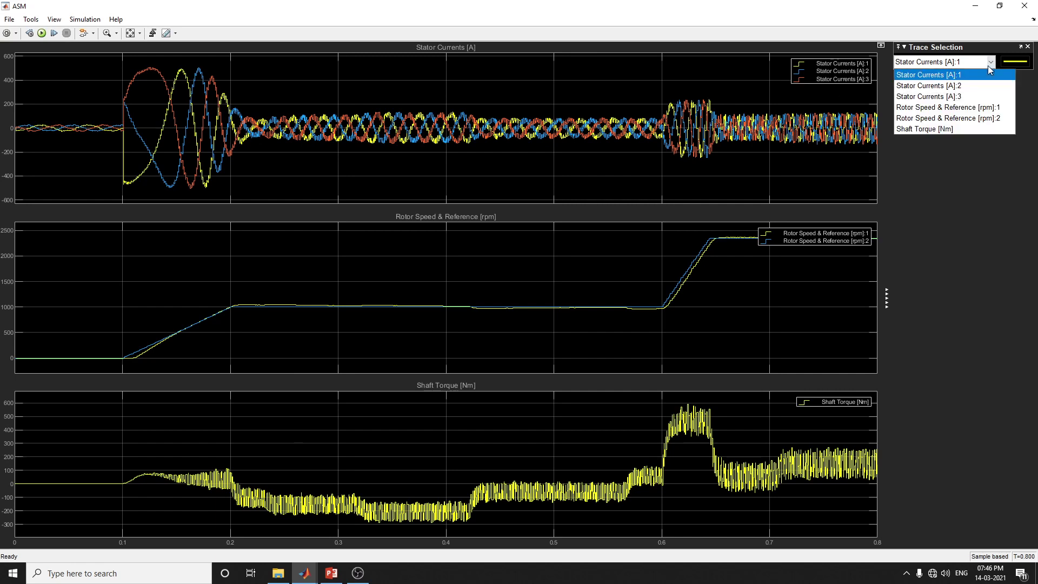
left_click(968, 97)
left_click(461, 140)
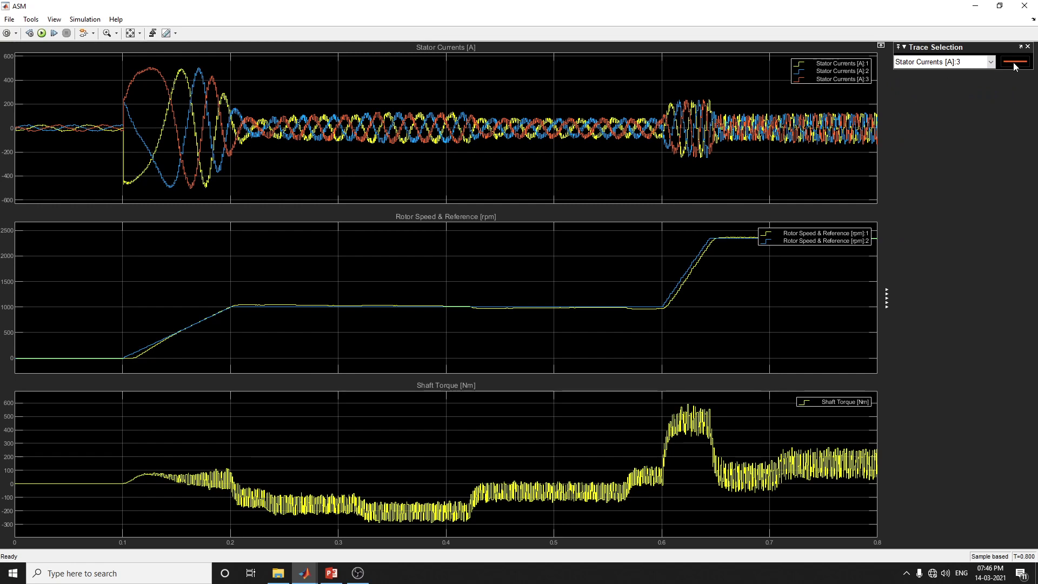
left_click(924, 63)
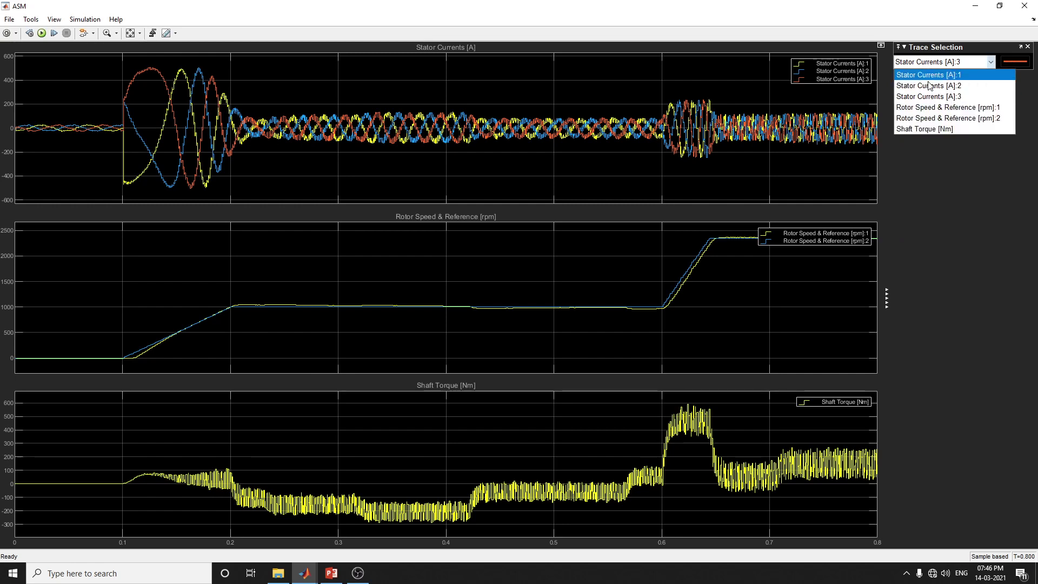
left_click(928, 120)
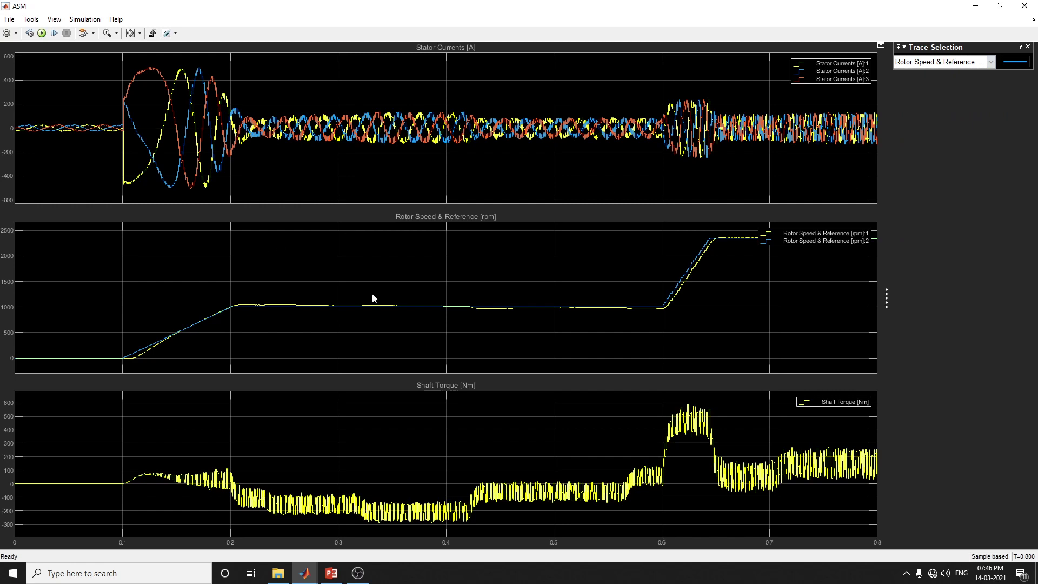
left_click(30, 19)
mouse_move(66, 124)
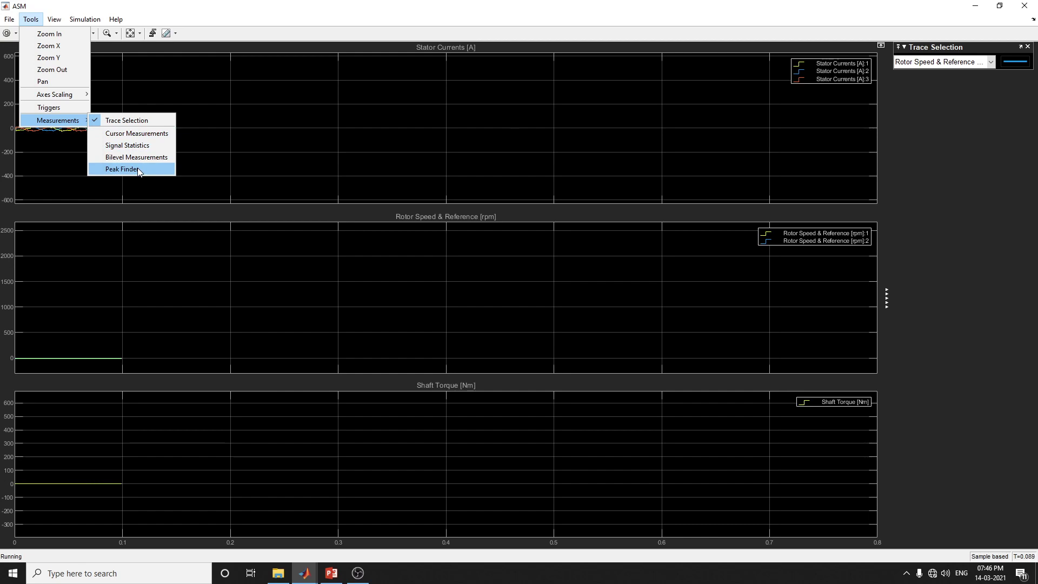
left_click(985, 169)
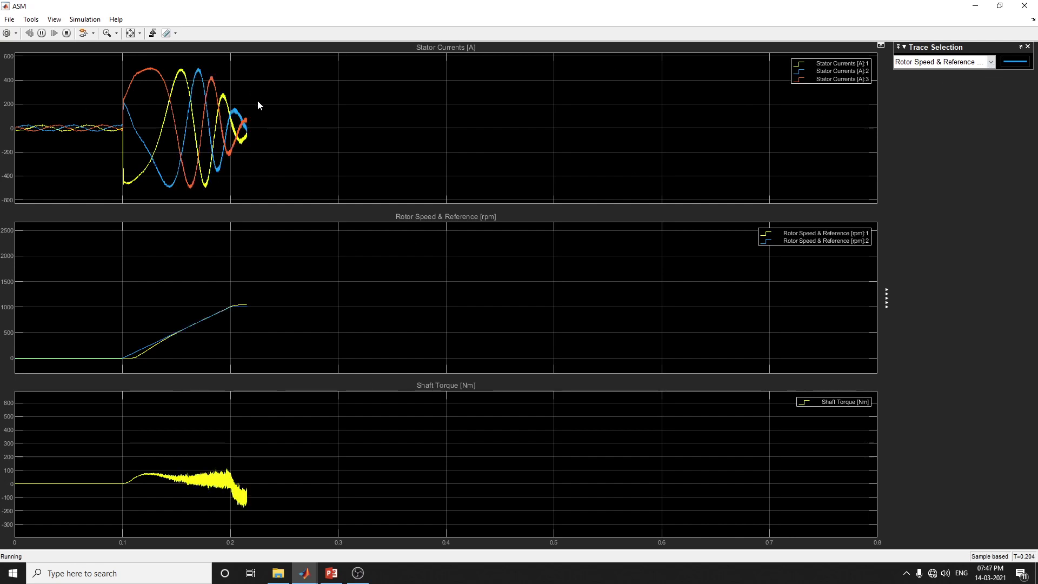
left_click(9, 20)
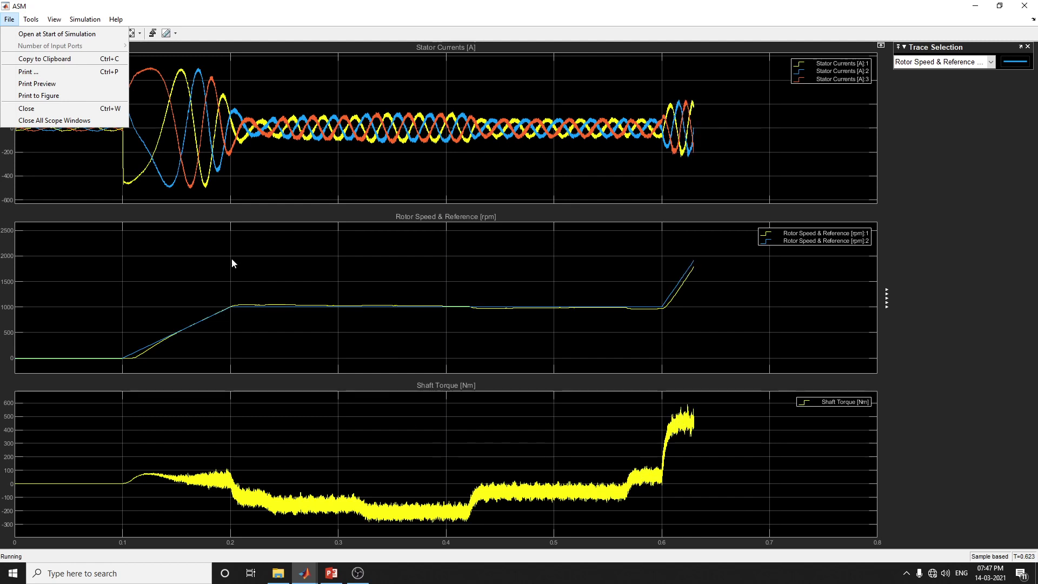
left_click(55, 20)
left_click(31, 20)
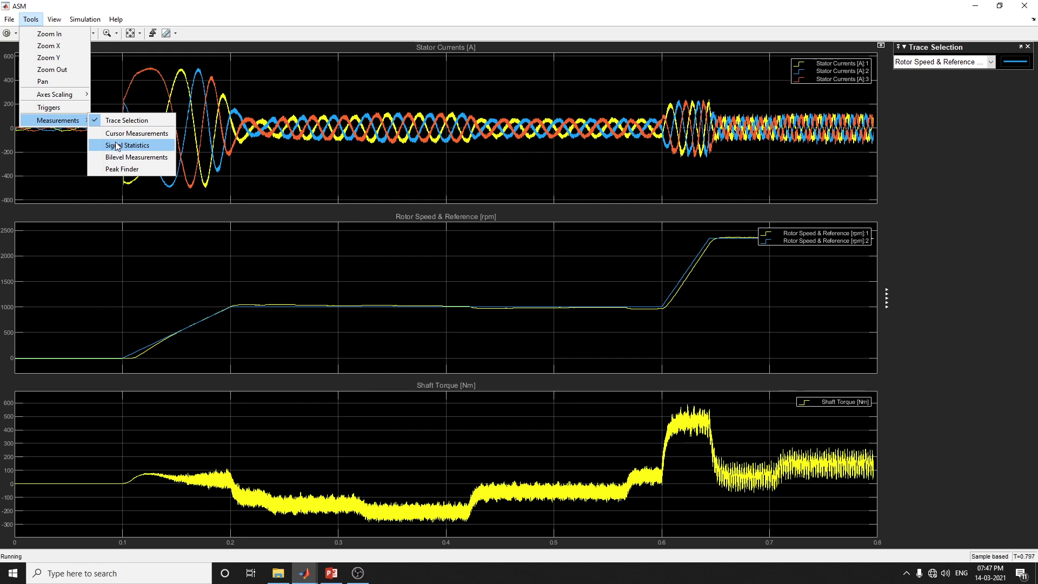
Enable the Signal Statistics and Cursor Measurements in the ASM scope.
left_click(117, 146)
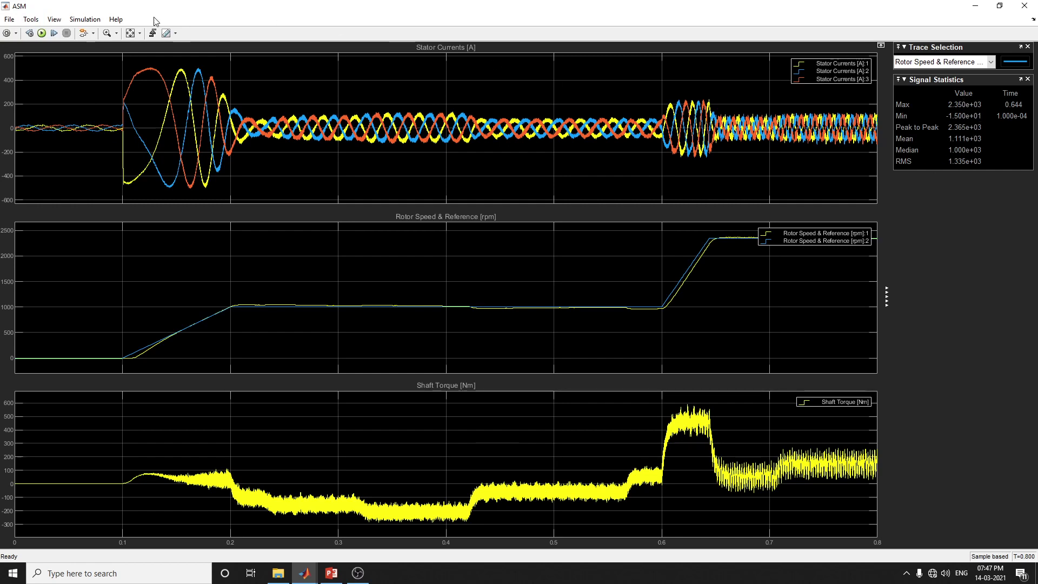
left_click(31, 19)
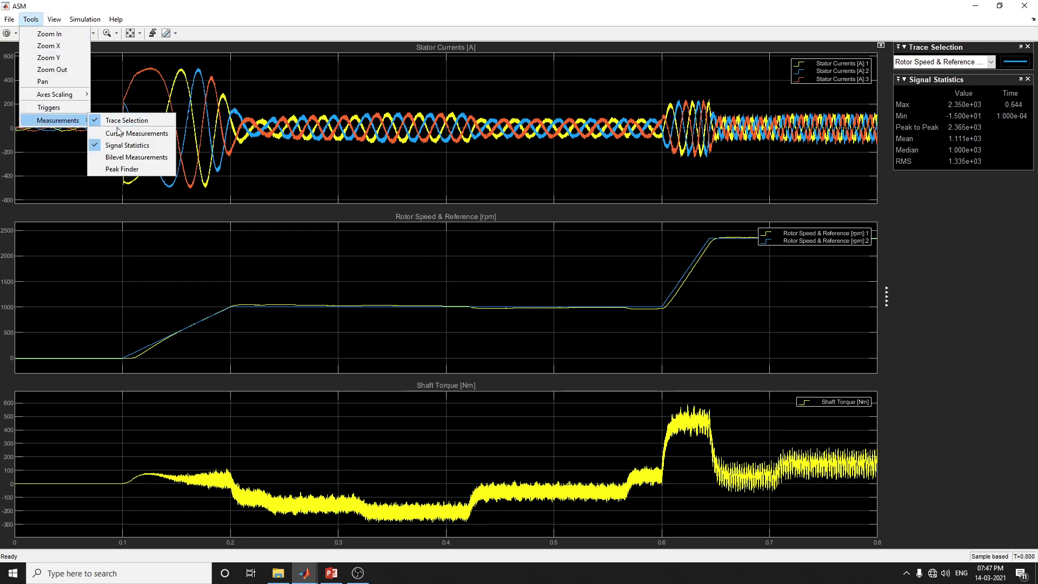
left_click(117, 133)
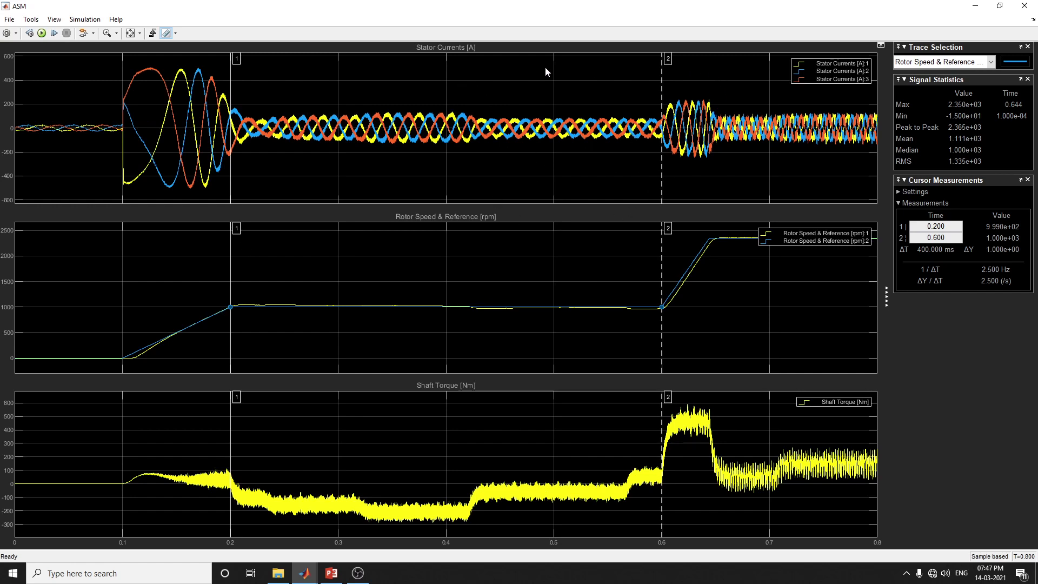
Reposition the measurement cursors on the ASM plots, with cursor 1 at about 0.233 and cursor 2 at about 0.492.
left_click_drag(589, 195, 680, 174)
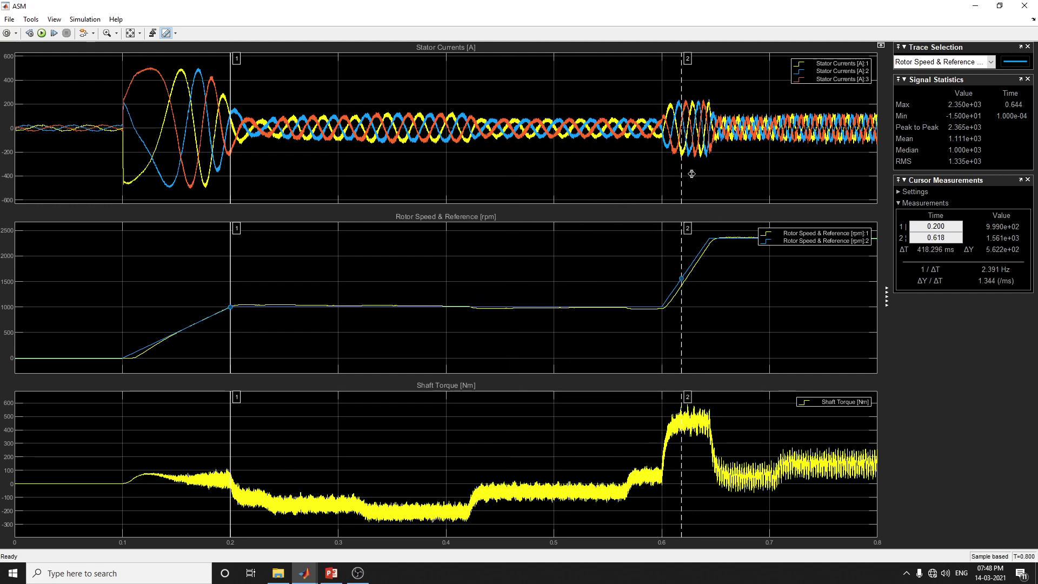
right_click(694, 179)
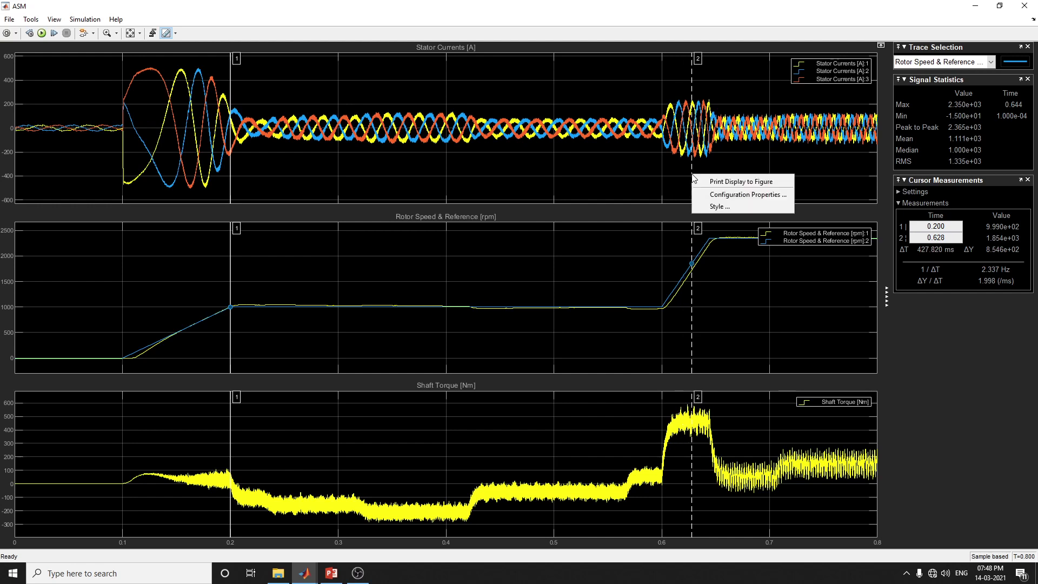
left_click(658, 172)
left_click_drag(693, 145, 593, 152)
left_click_drag(453, 152, 546, 150)
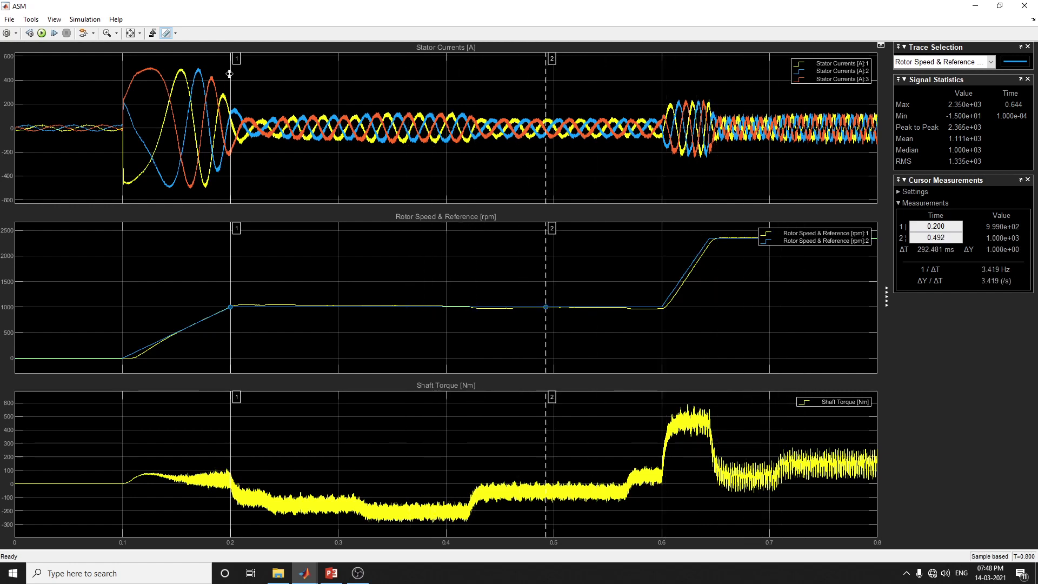
left_click_drag(231, 67, 266, 104)
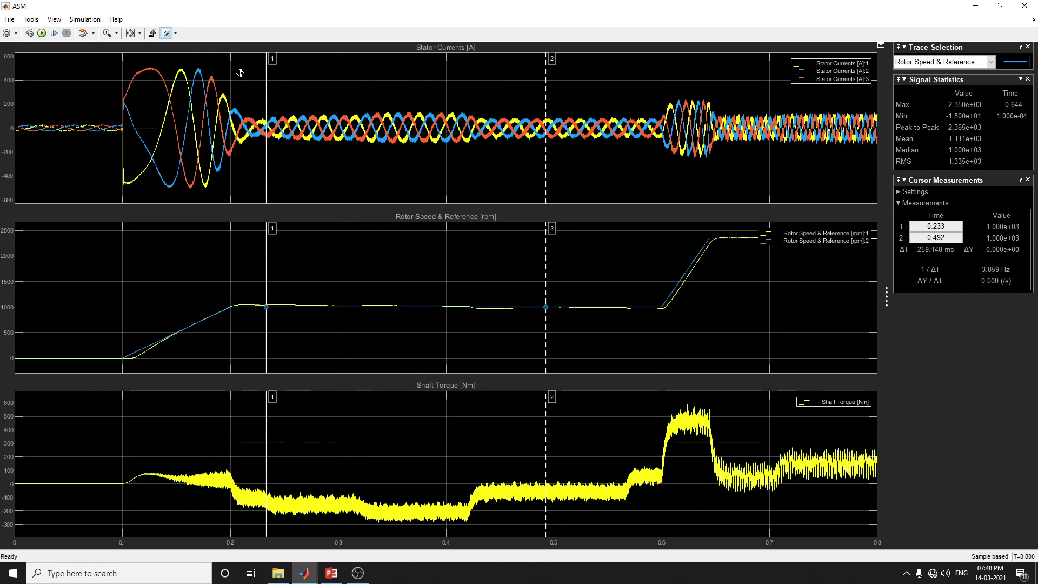
Enable the Bilevel Measurements and the Peak Finder in the ASM scope and bring the peaks list into view.
left_click(54, 20)
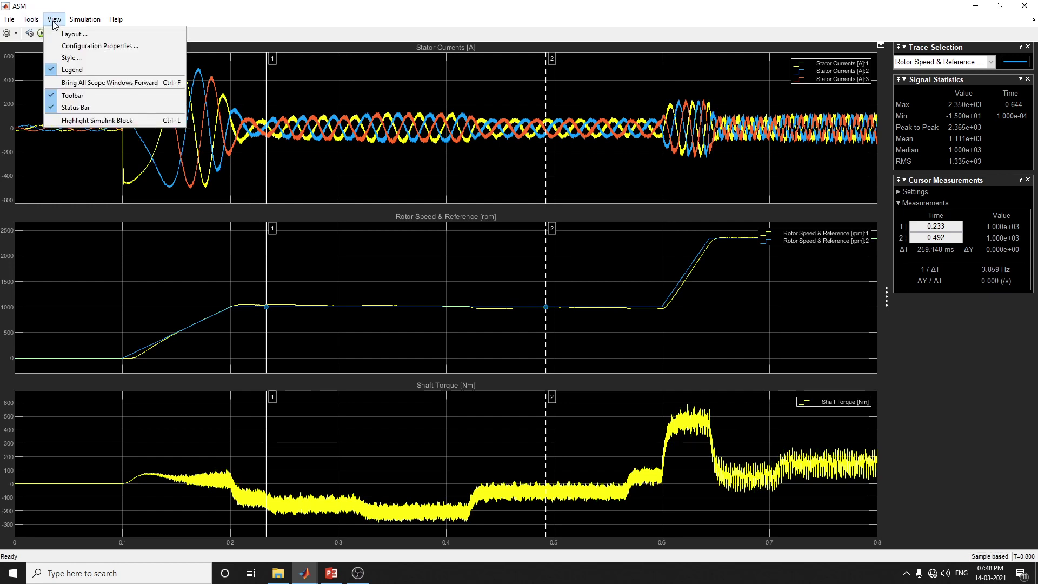
mouse_move(31, 20)
mouse_move(69, 121)
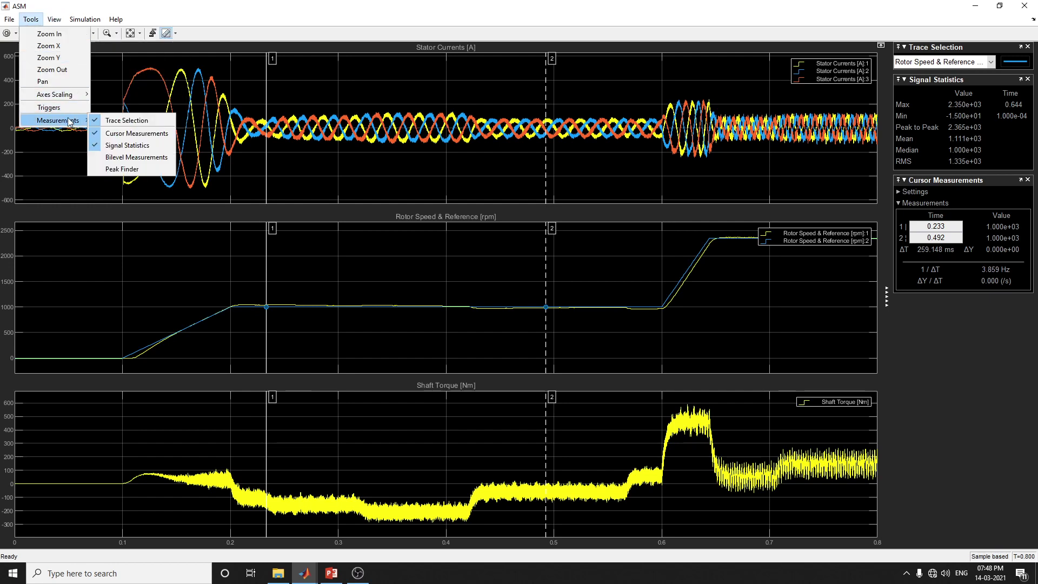
left_click(120, 157)
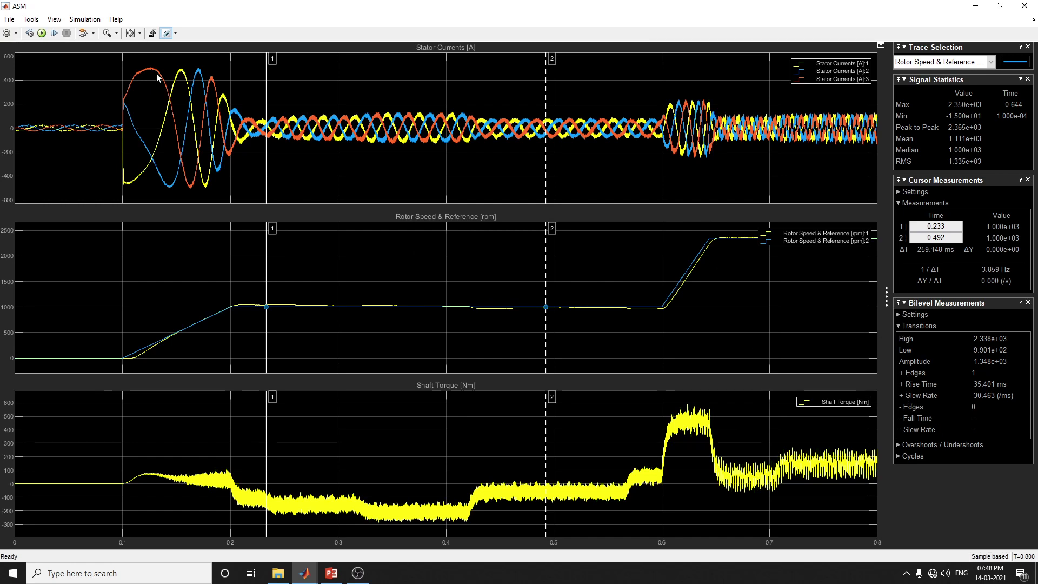
left_click(31, 19)
mouse_move(51, 120)
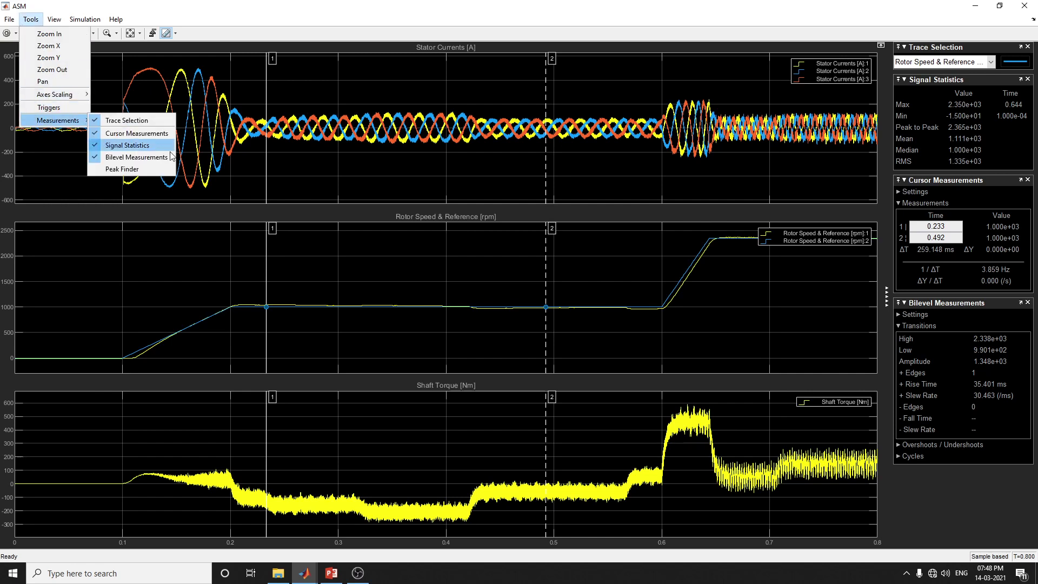
left_click(149, 171)
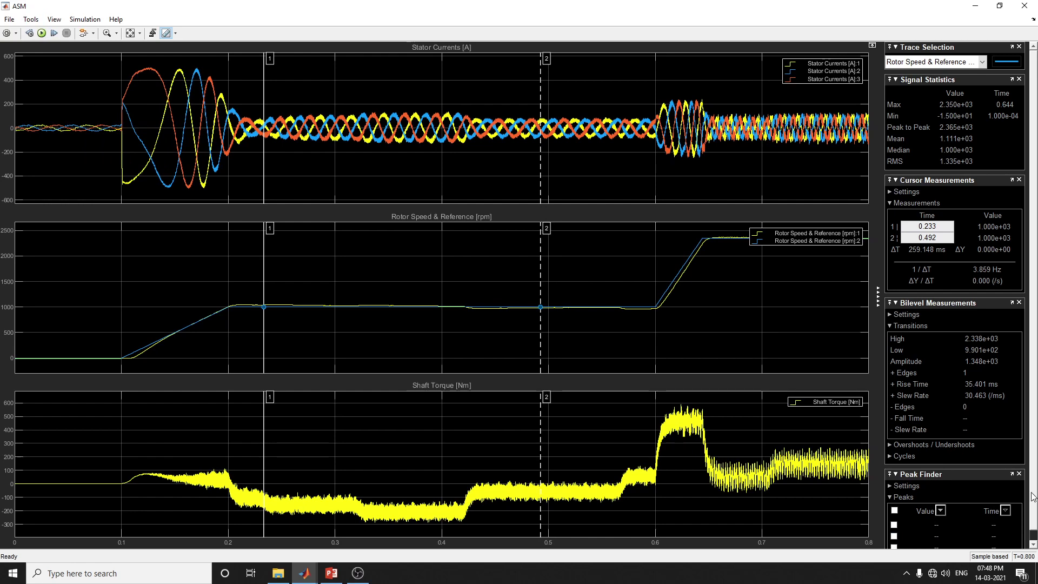
left_click(1032, 537)
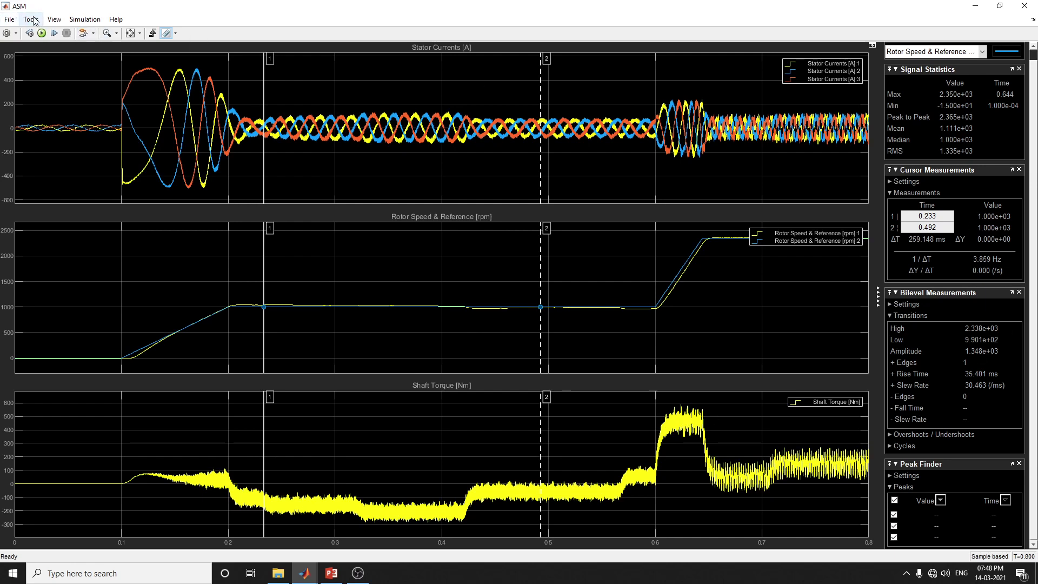
left_click(9, 20)
left_click(84, 20)
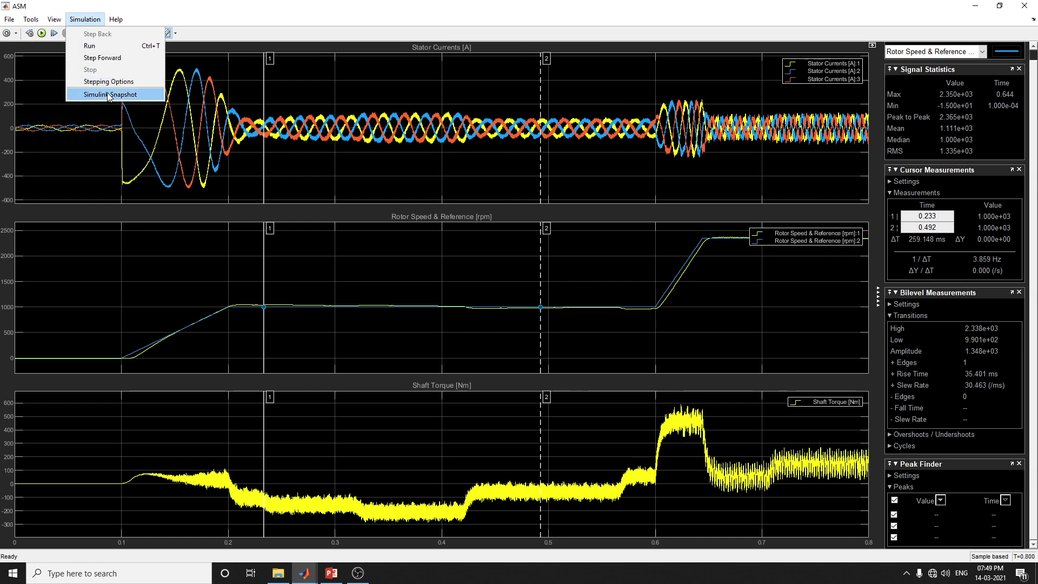
mouse_move(58, 26)
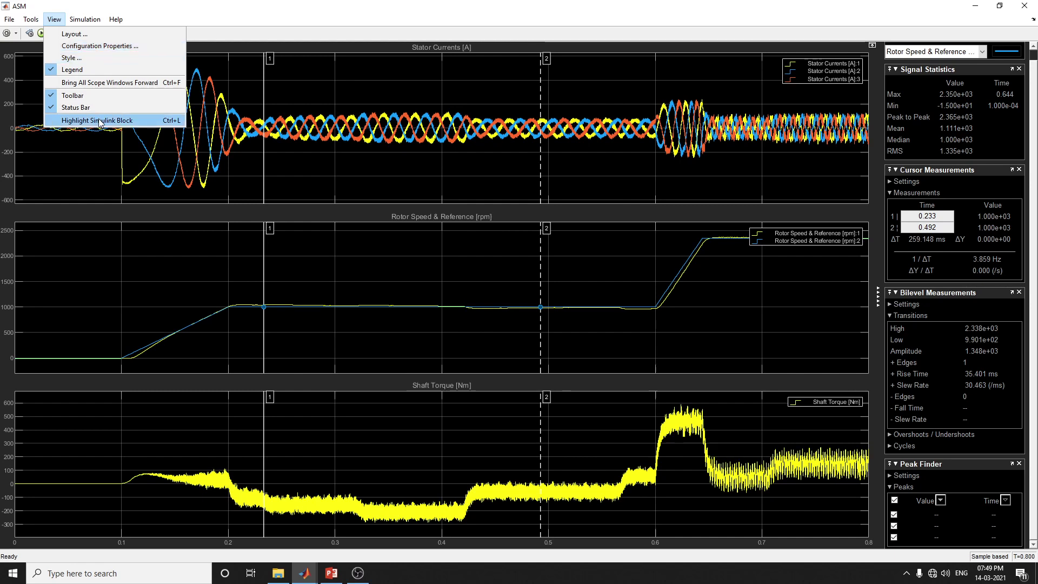
left_click(85, 19)
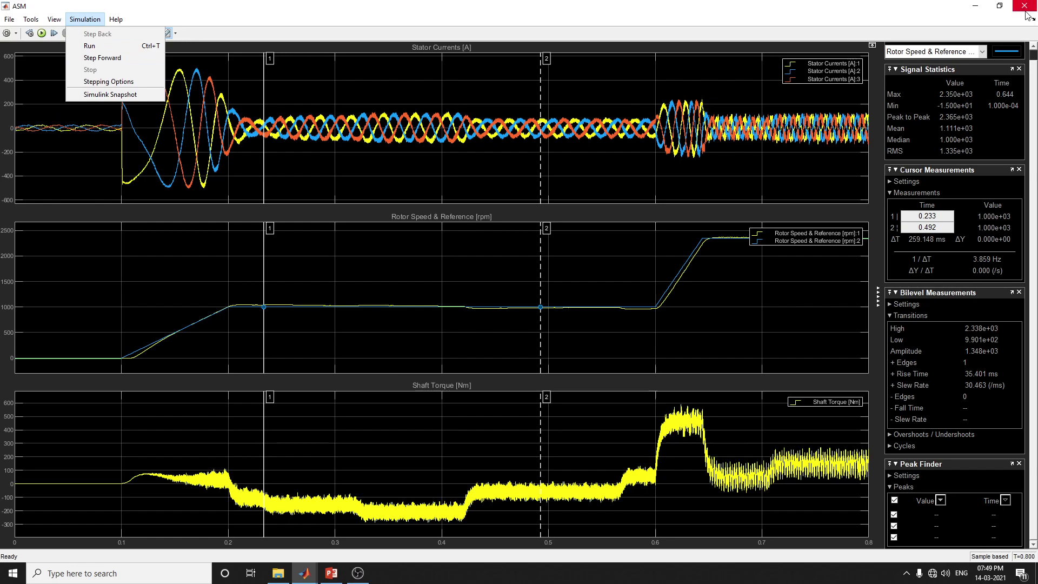
Close the ASM and IPMSM_THETA scopes and return to the top level of the ee_electric_engine_dyno model.
left_click(1026, 13)
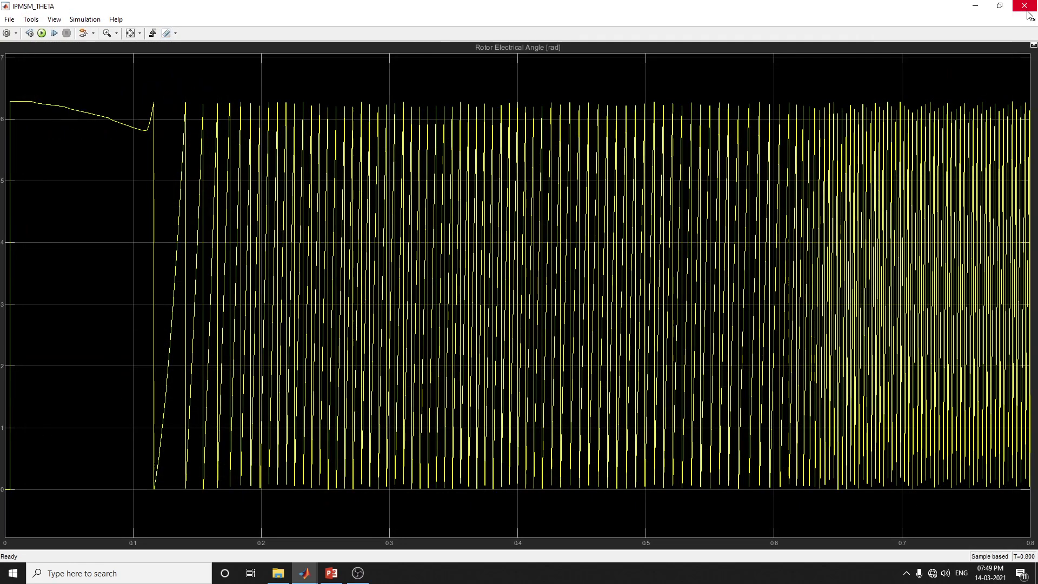
left_click(1026, 13)
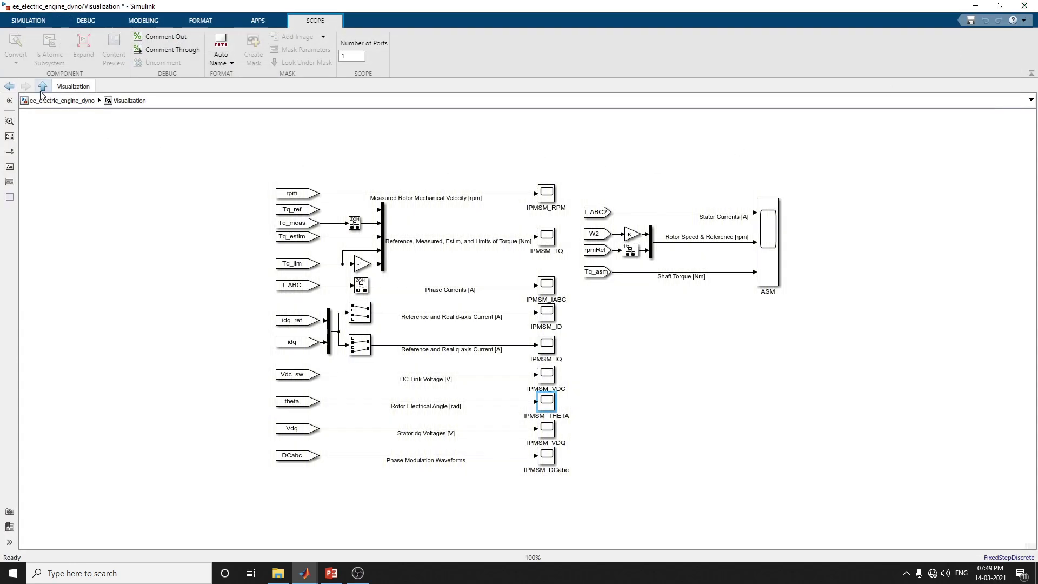
left_click(9, 86)
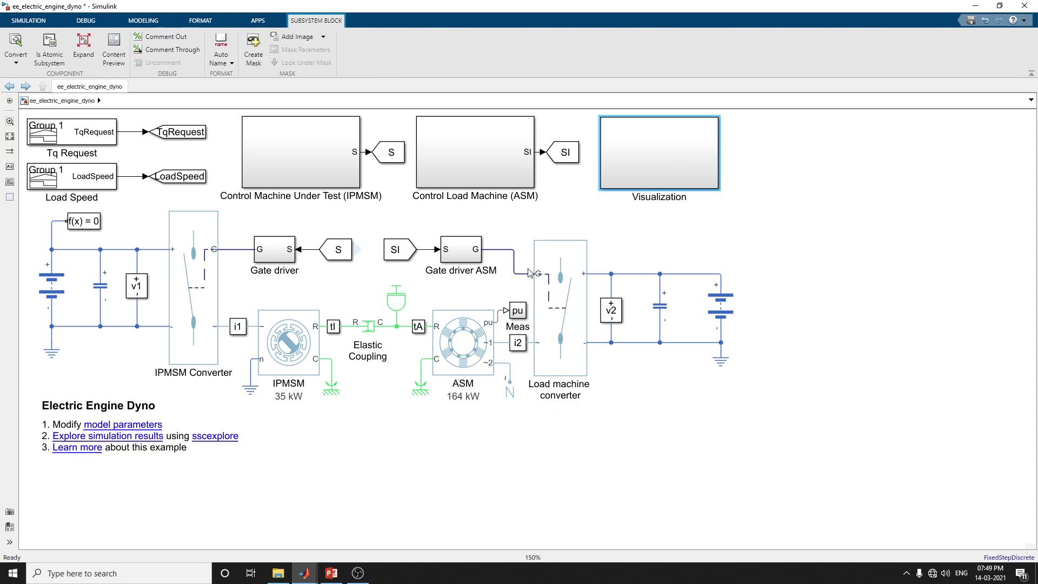
Open the script linked as model parameters and examine its machine, battery, control and coupling parameters.
left_click(208, 431)
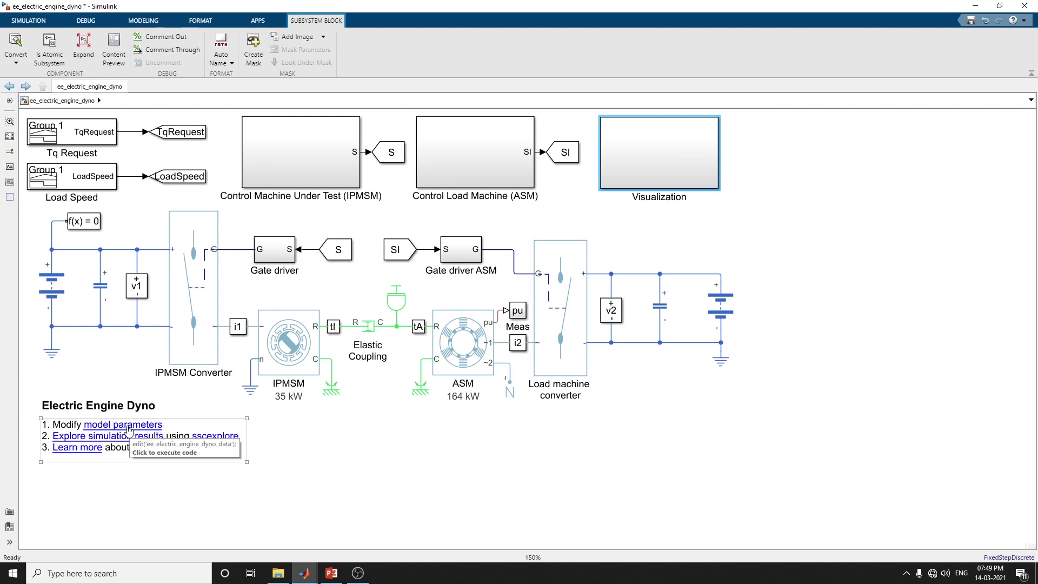
left_click(128, 430)
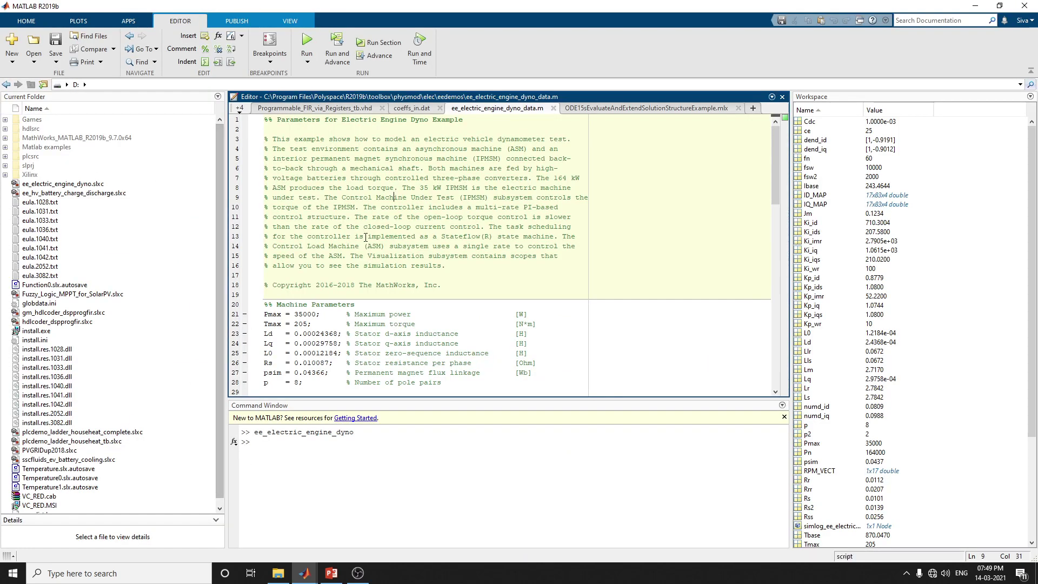
scroll(352, 276, "down", 1)
left_click_drag(282, 292, 351, 351)
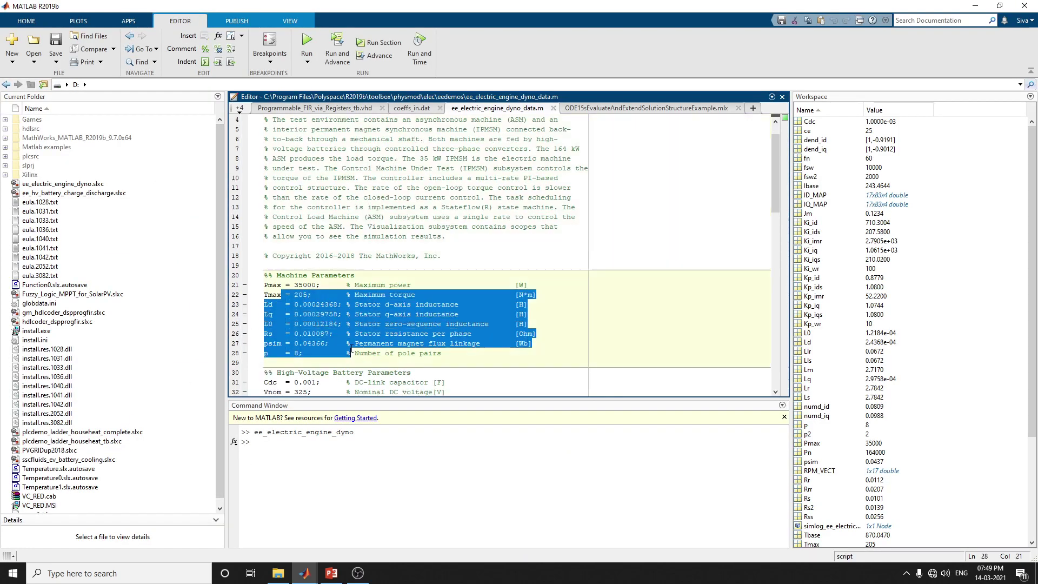
left_click(302, 326)
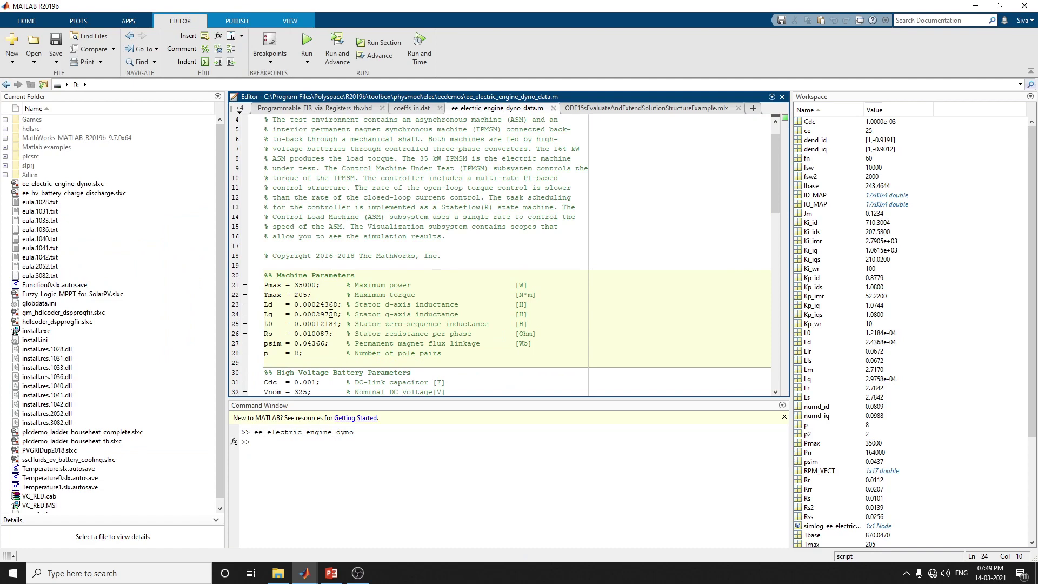
scroll(331, 314, "down", 1)
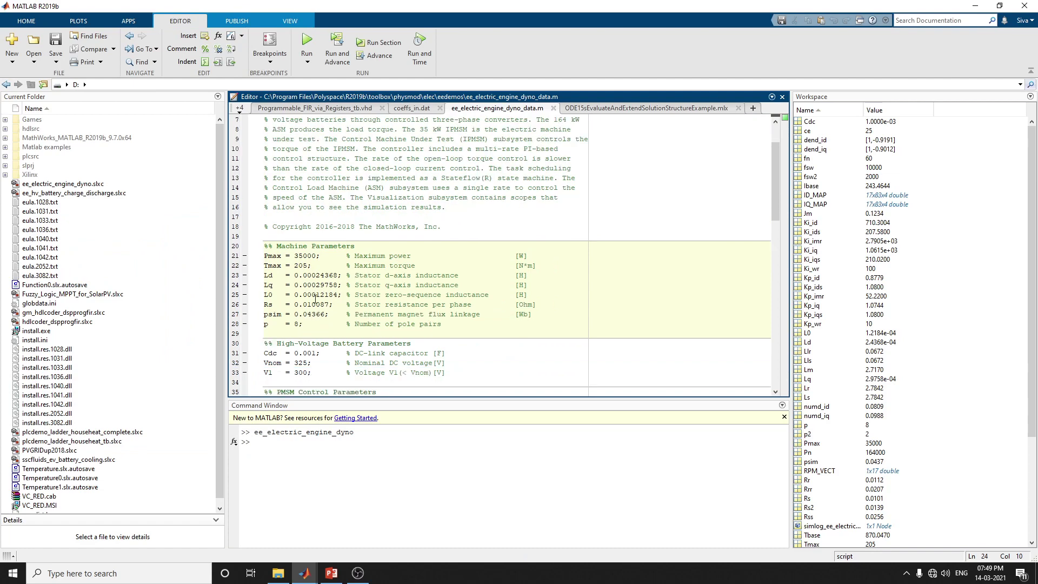
scroll(304, 286, "down", 3)
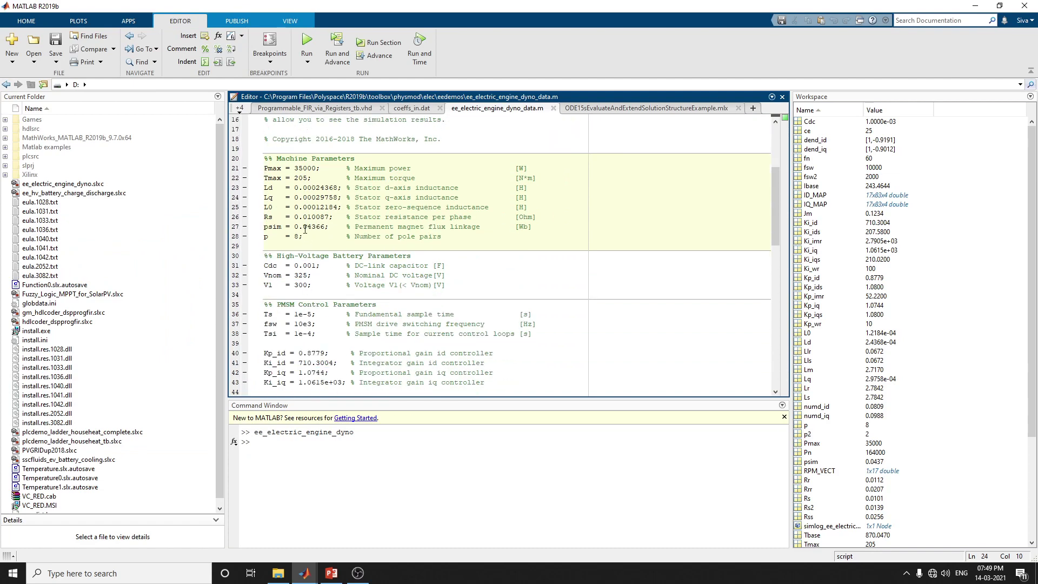
left_click_drag(300, 197, 321, 207)
left_click(540, 198)
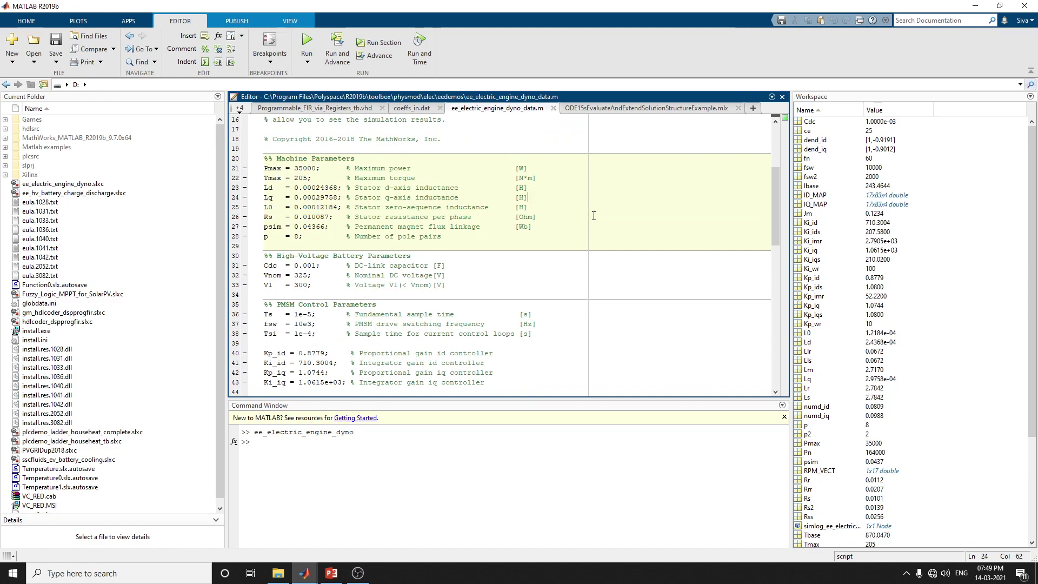
scroll(545, 254, "down", 10)
scroll(544, 255, "up", 9)
scroll(545, 254, "up", 6)
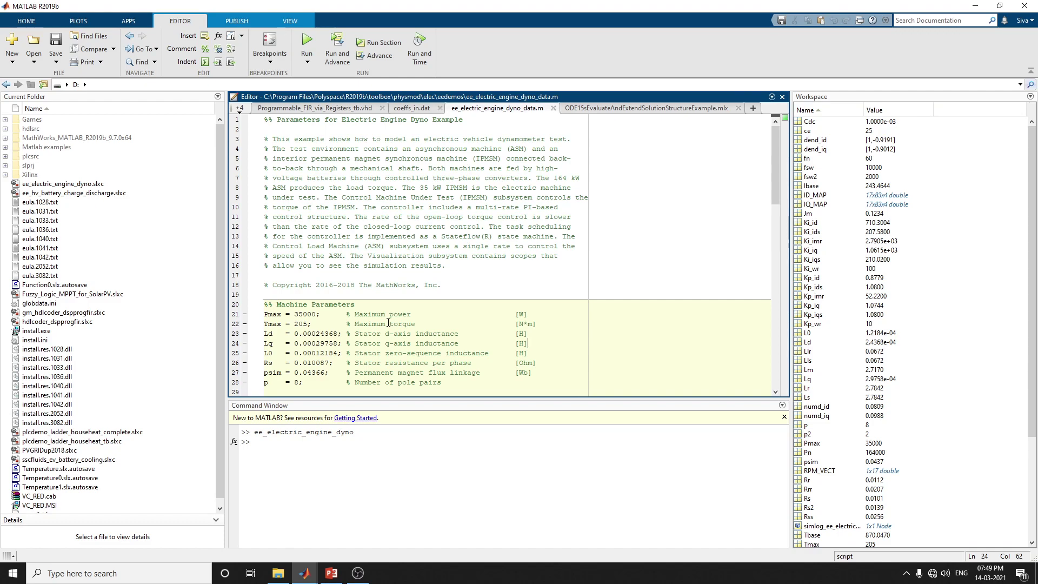
scroll(388, 322, "down", 20)
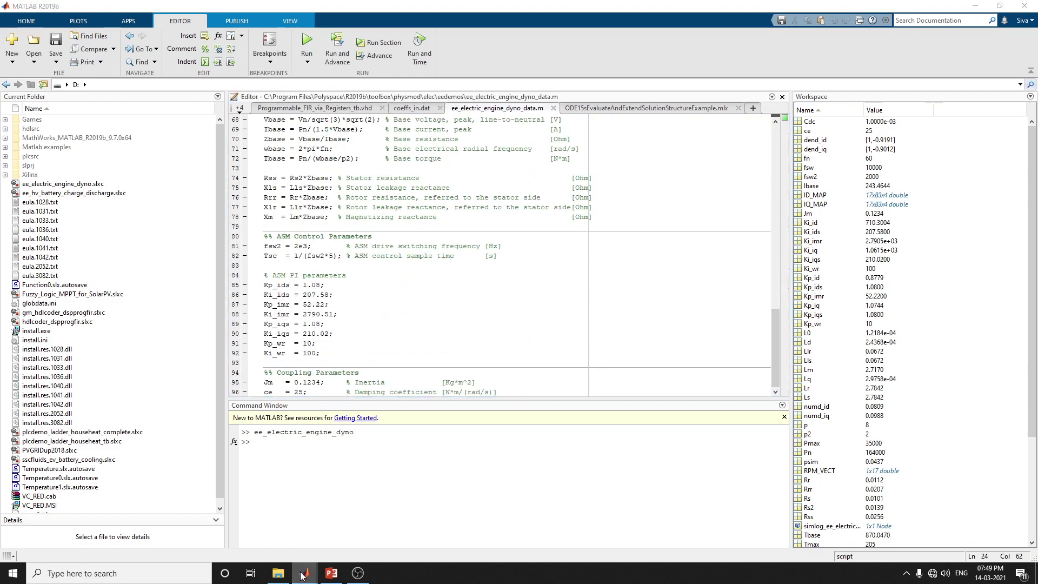
Return to the Simulink model and open the documentation linked from sscexplore.
mouse_move(304, 573)
left_click(154, 535)
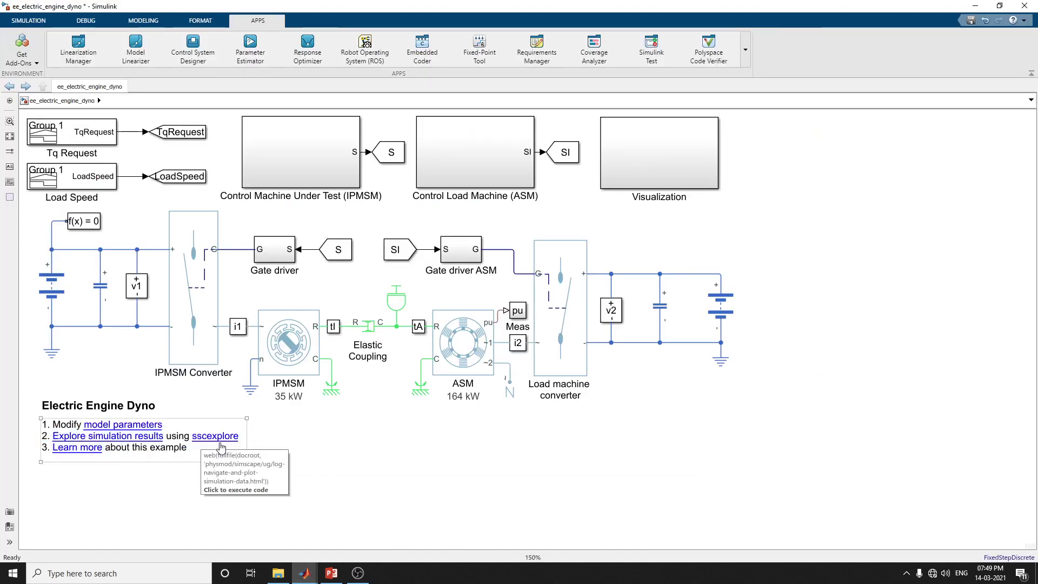
left_click(170, 447)
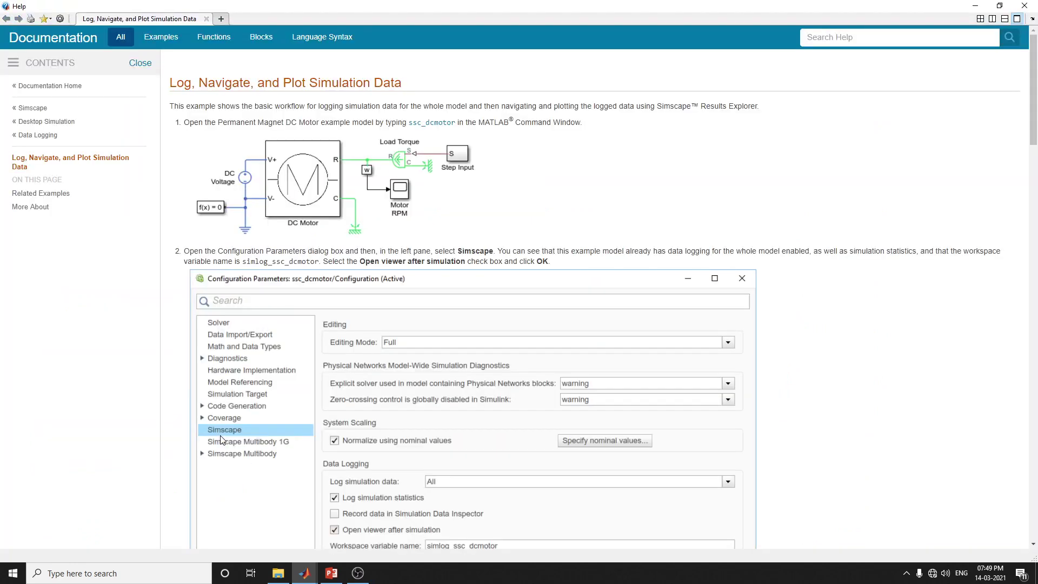
Go back to the model and explore its simulation results in a maximized Simscape Results Explorer.
mouse_move(305, 573)
left_click(157, 537)
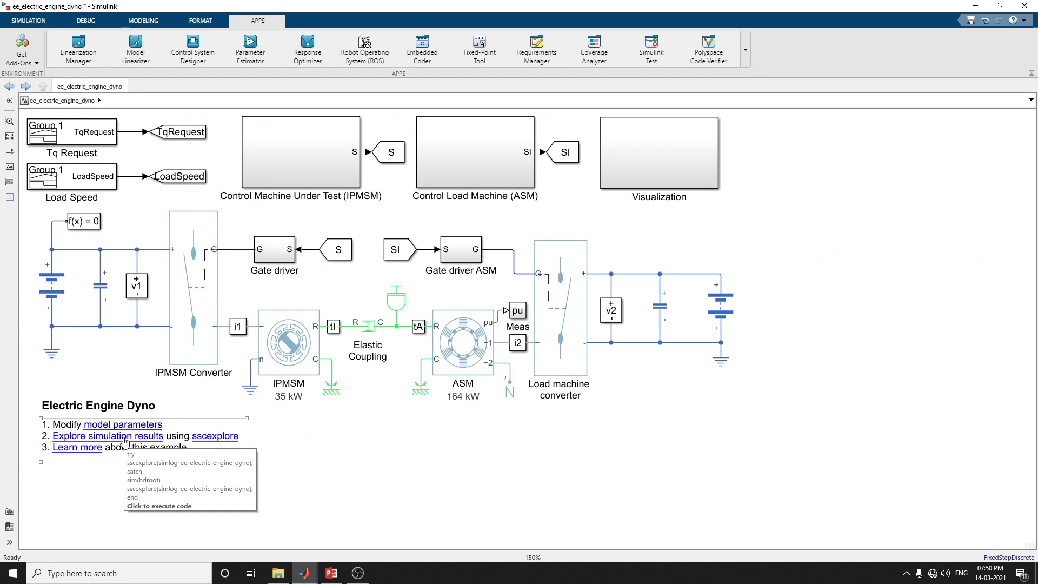
left_click(125, 440)
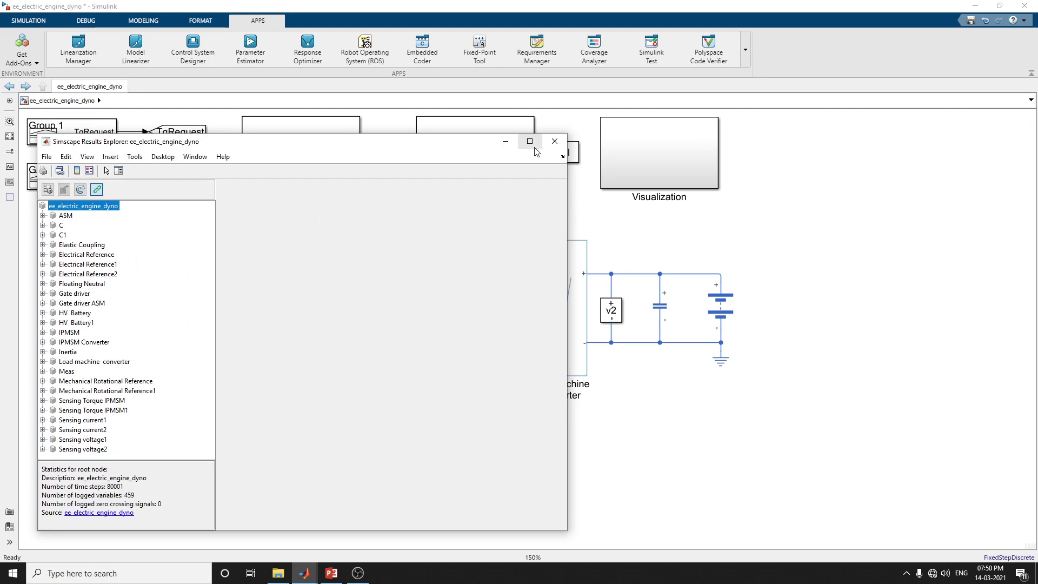
left_click(535, 147)
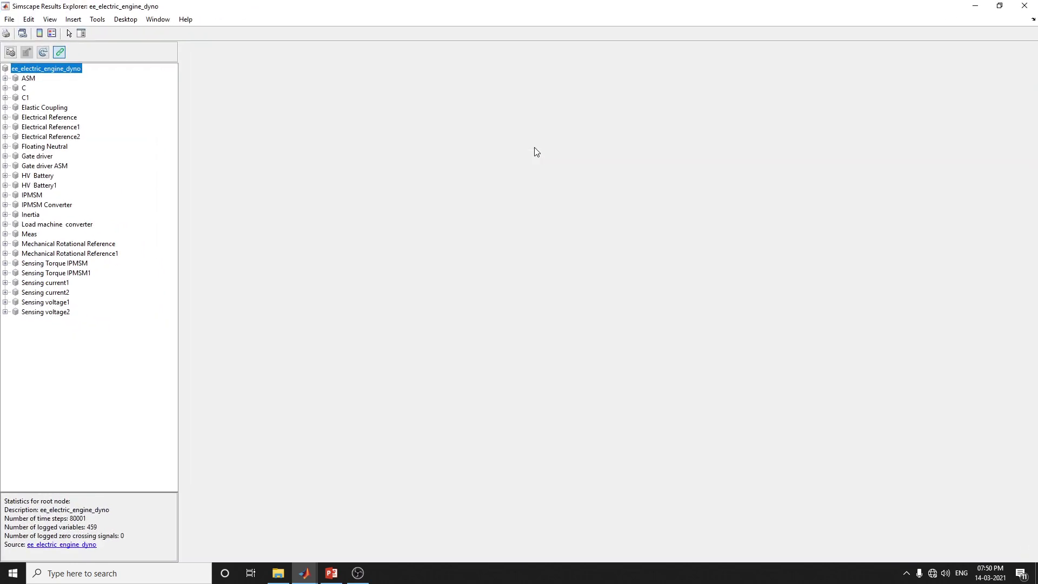
Expand the Elastic Coupling node, then restore the Results Explorer window and place it beside the IPMSM part of the model.
left_click(6, 108)
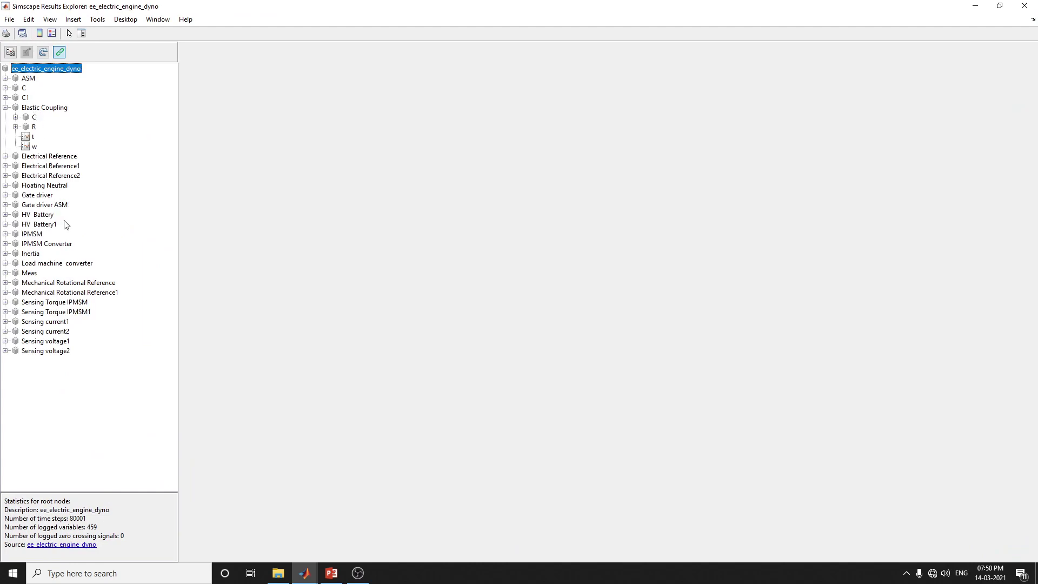
left_click(1000, 6)
left_click_drag(294, 169, 697, 132)
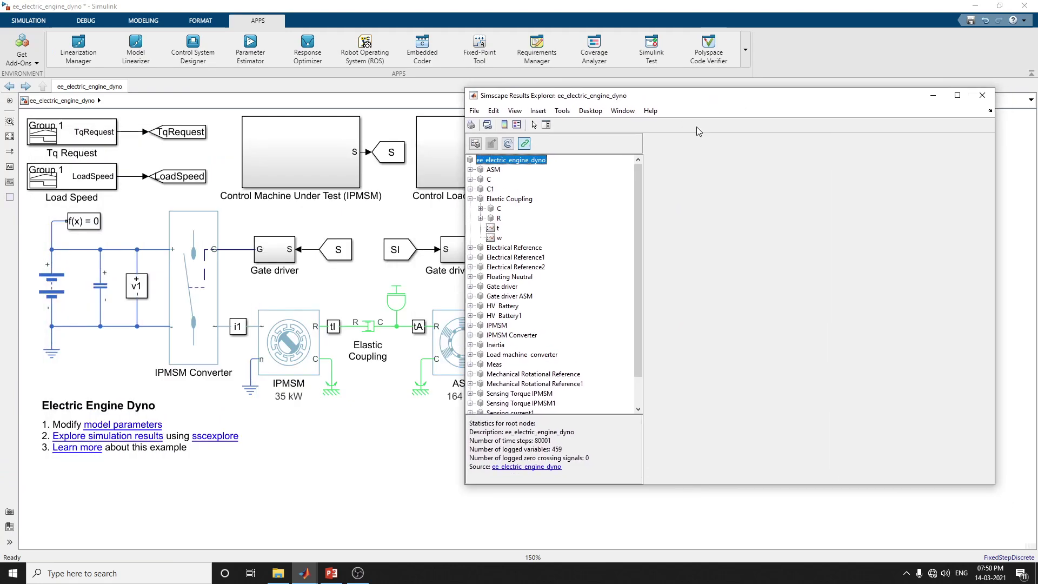
Expand the Gate driver node and view the GaH and GaL signals of its Six-Pulse Gate Multiplexer, leaving the multiplexer collapsed.
left_click(470, 286)
left_click(512, 296)
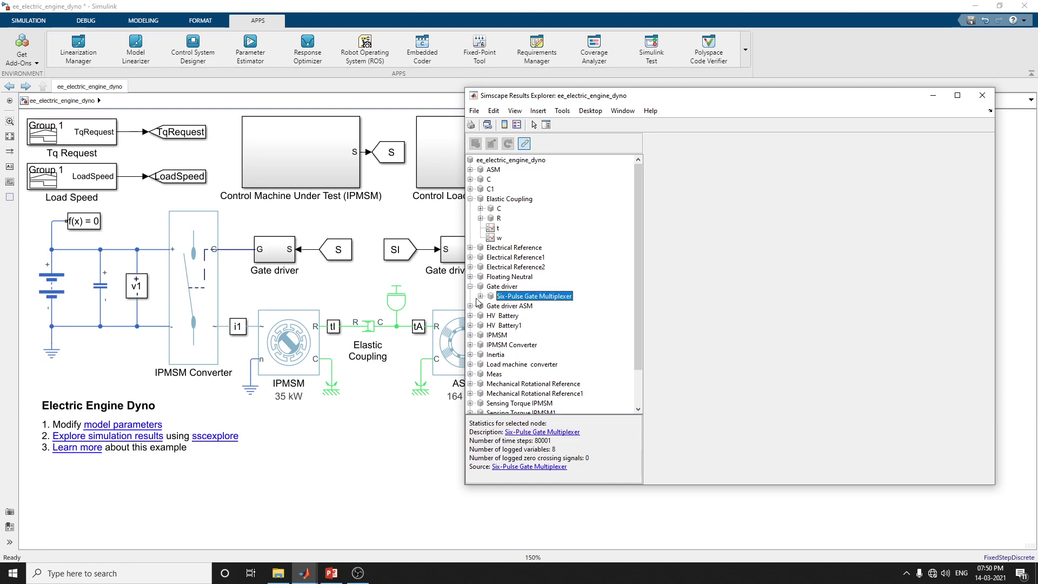
left_click(481, 296)
left_click(513, 307)
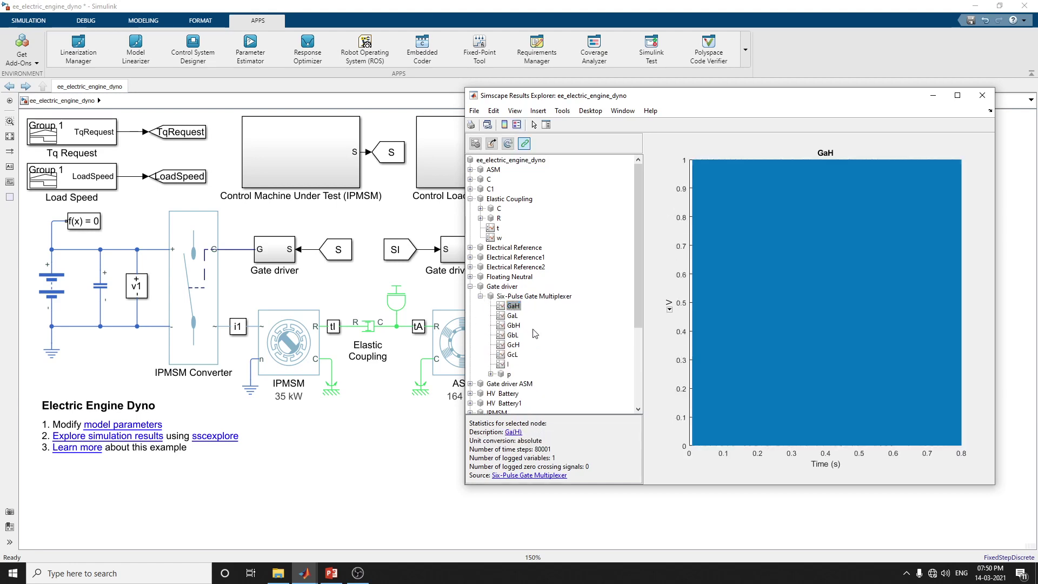
left_click(520, 317)
left_click(480, 296)
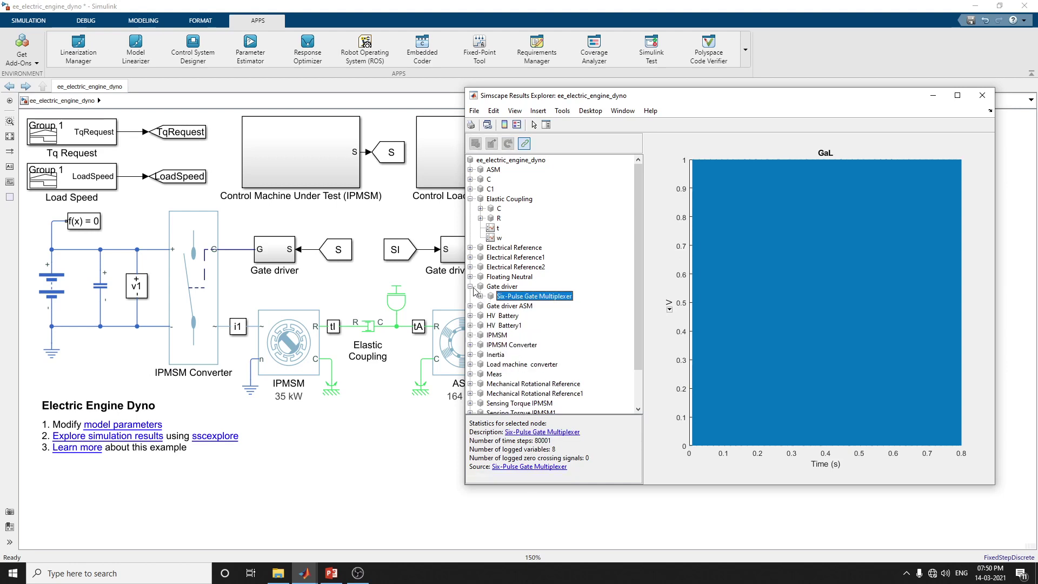
Expand the HV Battery node and plot its charge, current i and num_cycles signals one by one.
left_click(470, 317)
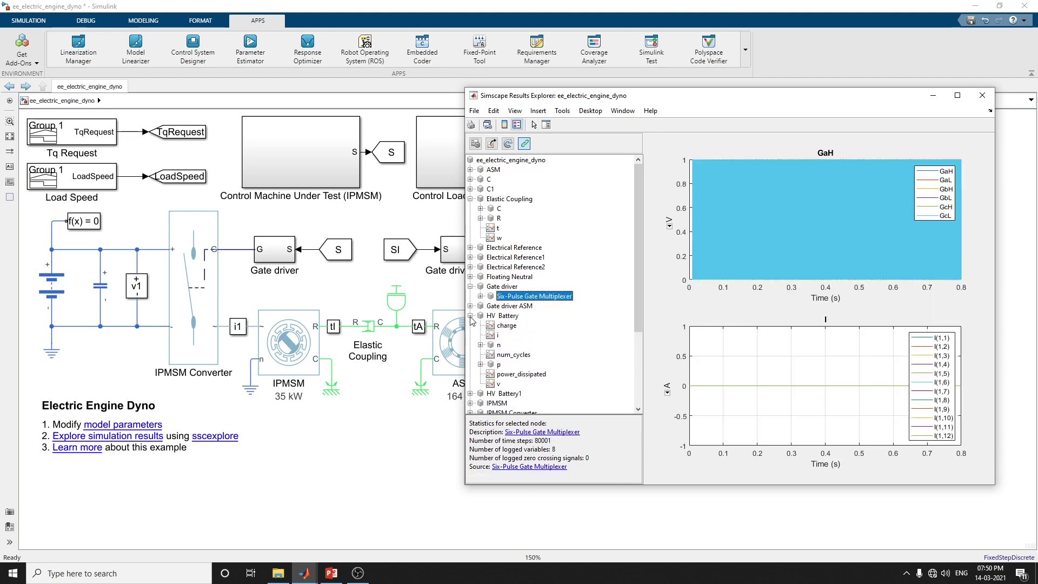
left_click(506, 326)
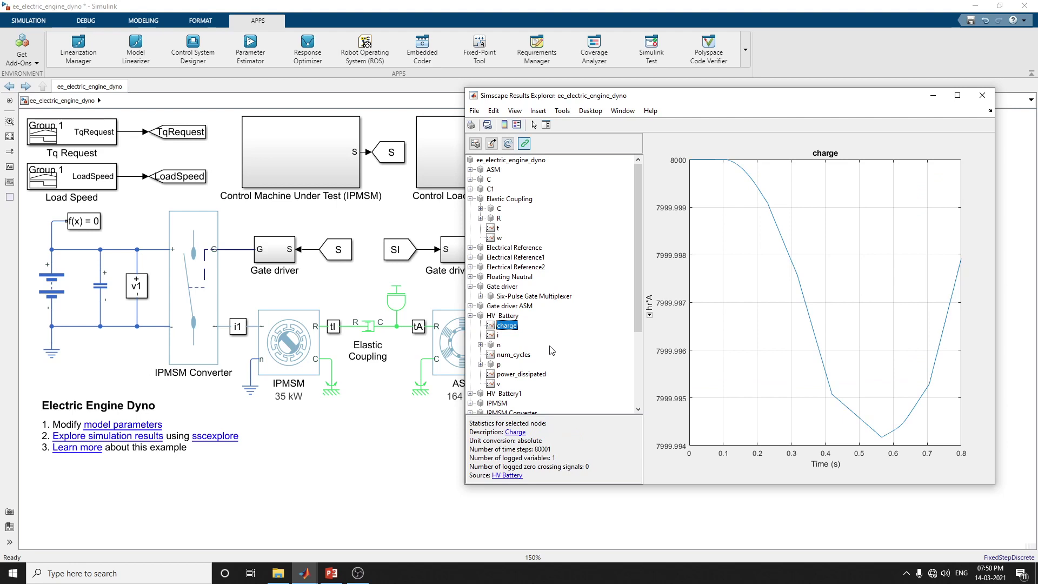
left_click(497, 335)
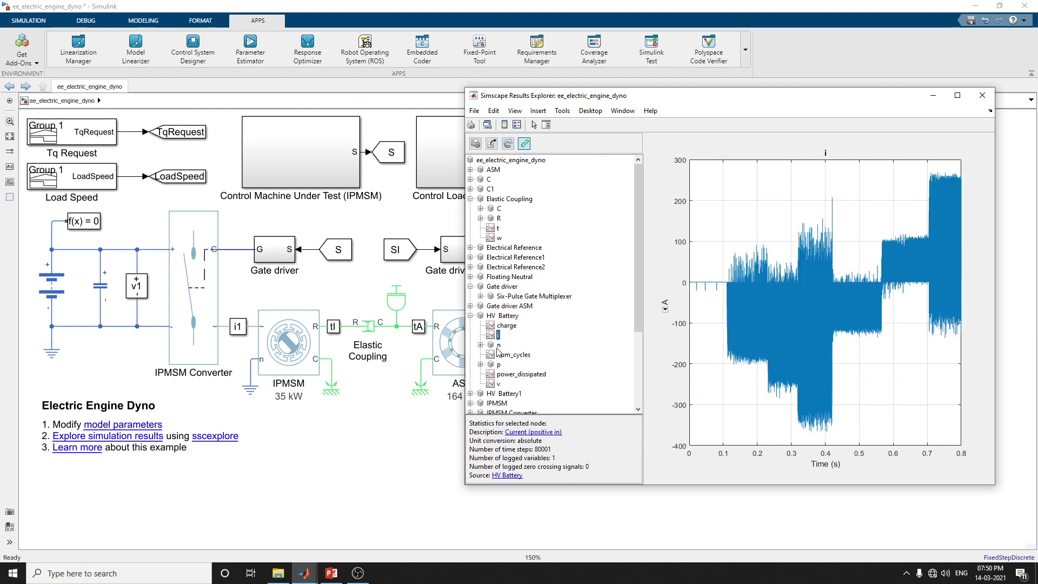
left_click(508, 356)
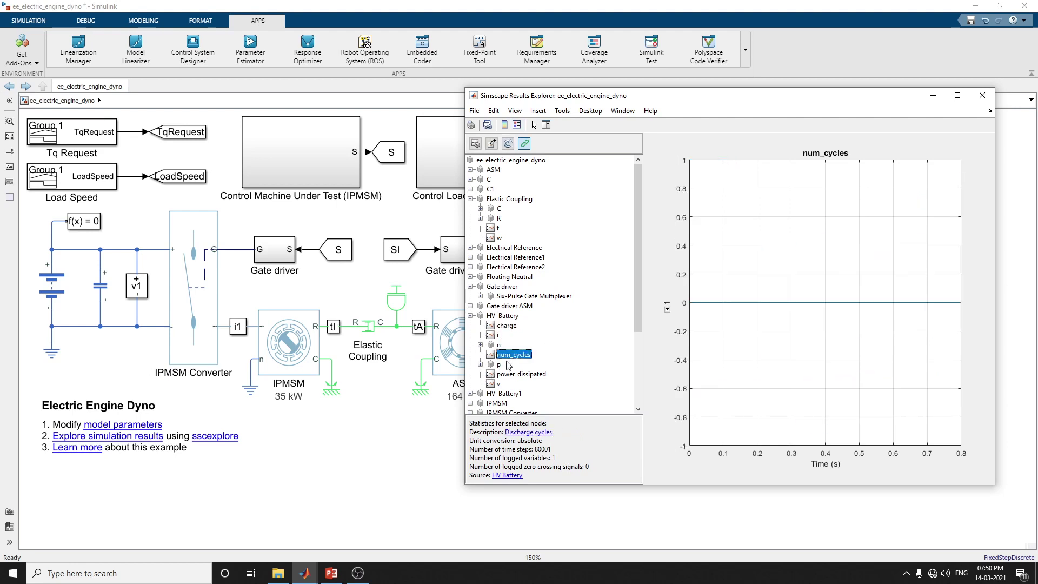
Check the HV Battery1 node's contents, collapse it, and view the IPMSM's rotational velocity w under port C and its angular_position.
left_click_drag(636, 313, 639, 388)
left_click(471, 283)
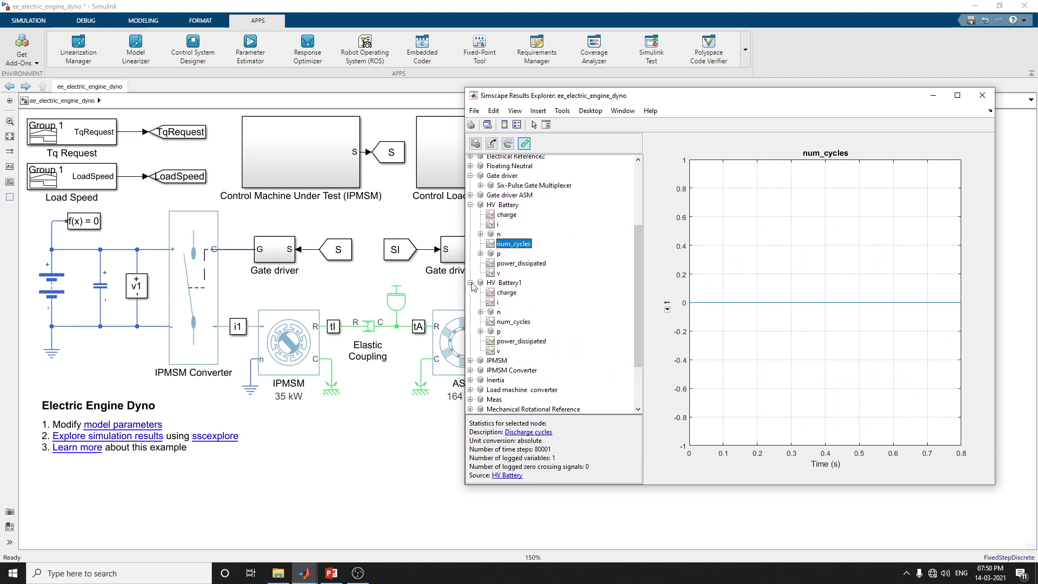
left_click(471, 283)
left_click(470, 293)
left_click(507, 304)
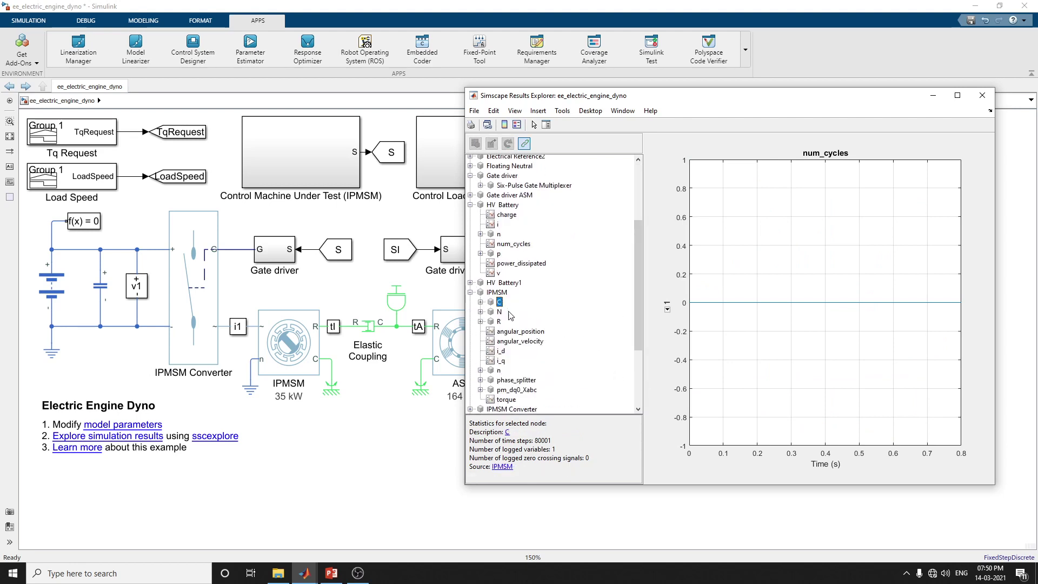
double_click(506, 304)
left_click(509, 312)
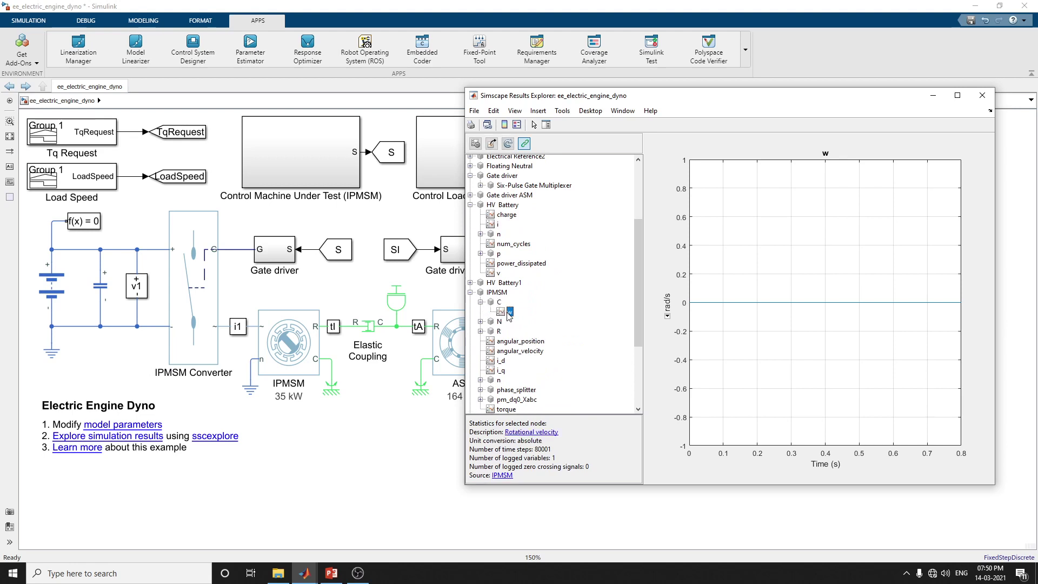
left_click(520, 341)
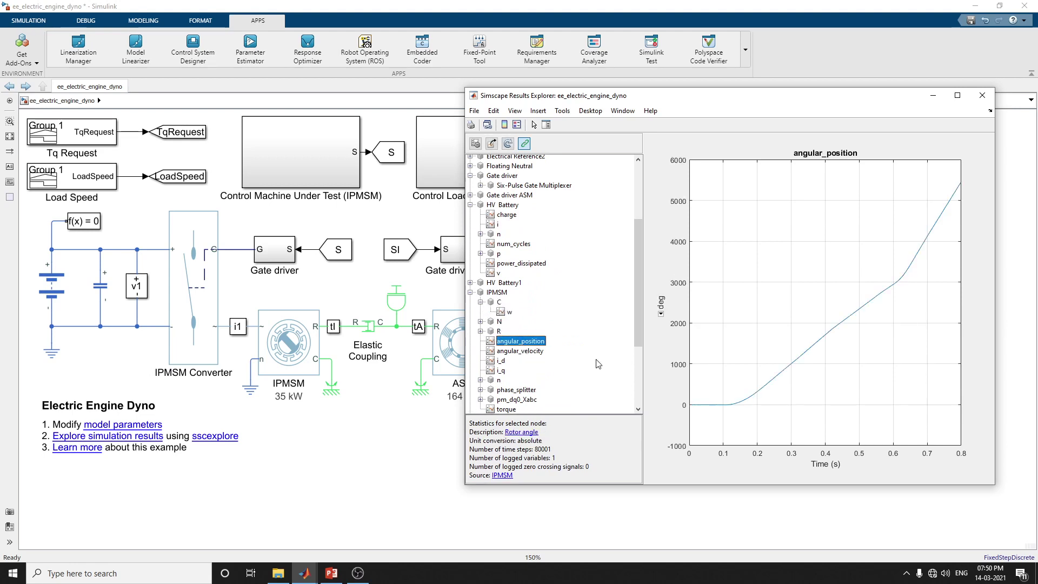
View the Mechanical Rotational Reference node's W port results and select the Sensing current1 node.
left_click_drag(638, 333, 640, 391)
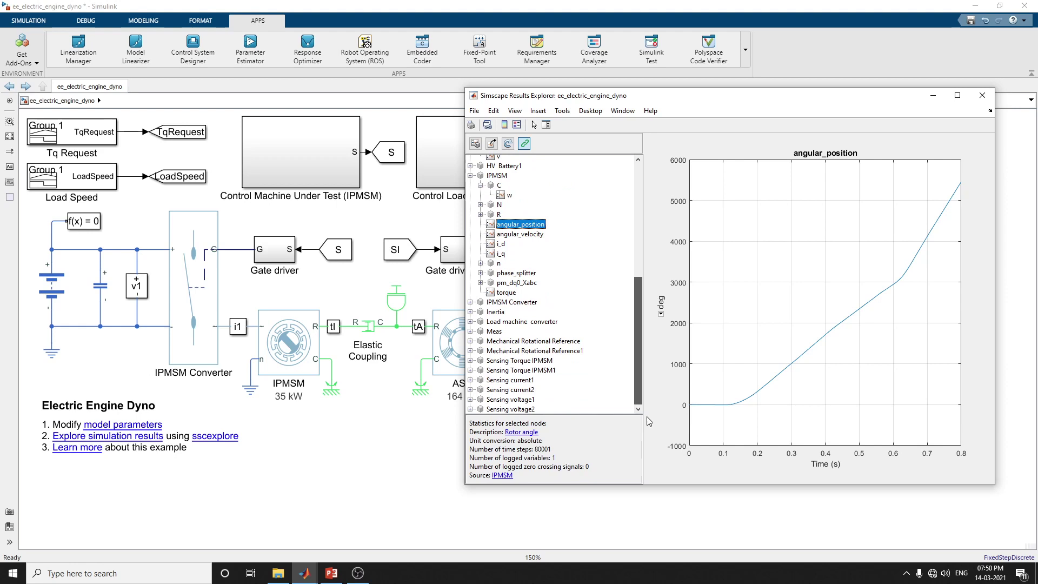
left_click(552, 342)
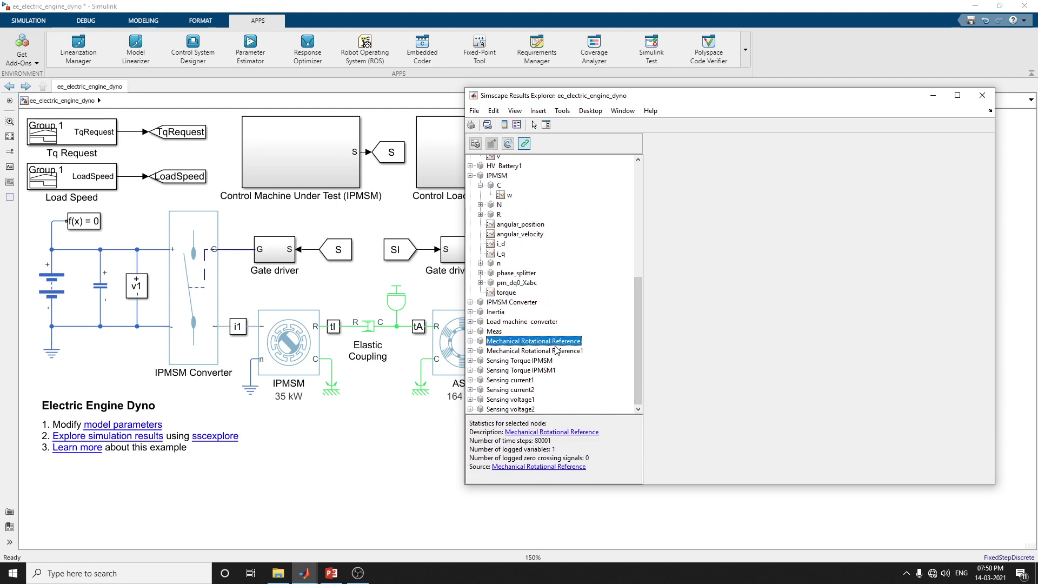
left_click(471, 341)
left_click(500, 351)
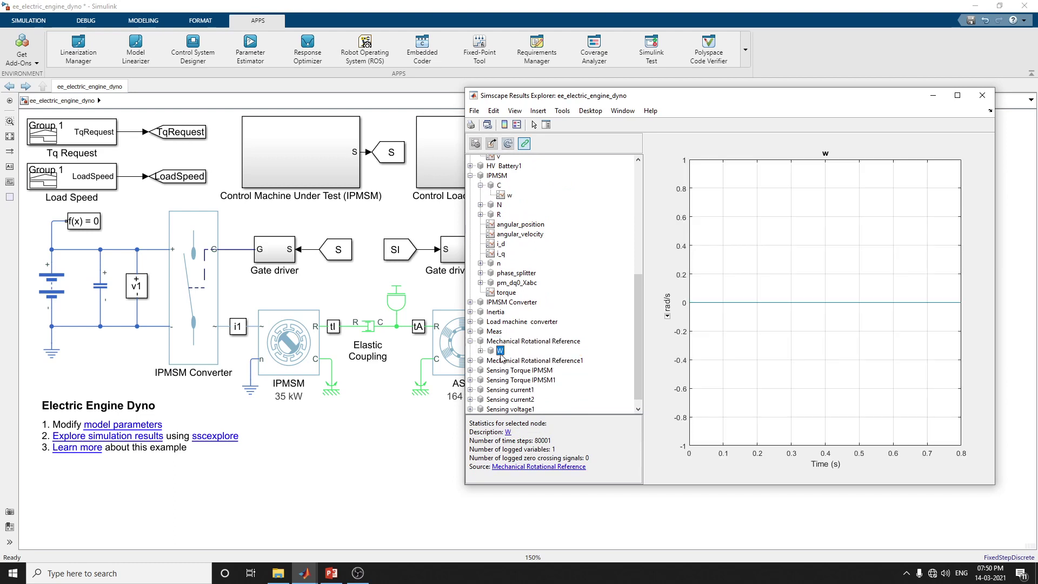
left_click(509, 391)
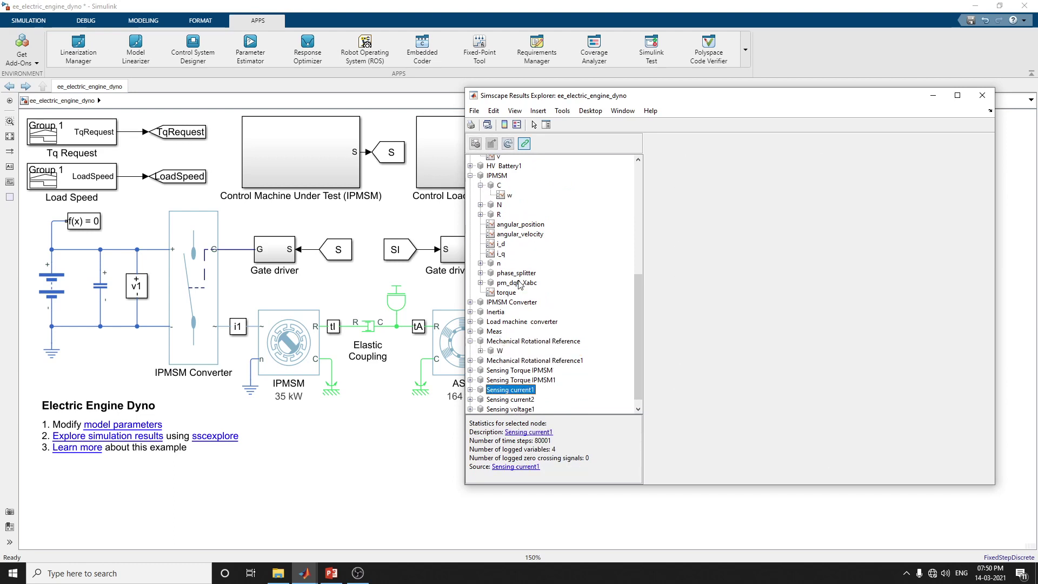
Maximize the Results Explorer window and plot all logged signals of the ASM node together.
left_click_drag(637, 332, 636, 219)
left_click(494, 170)
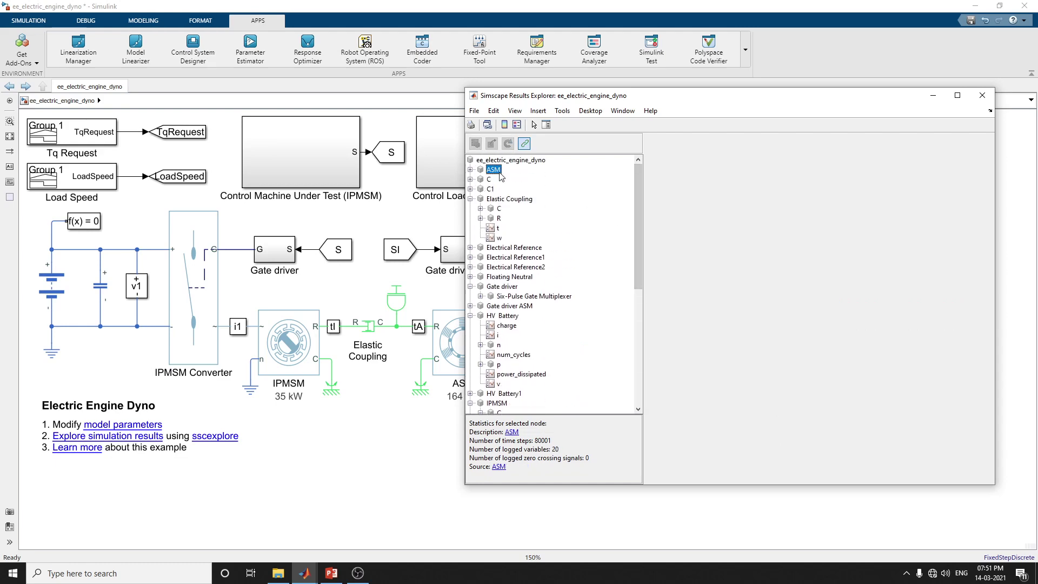
left_click(509, 161)
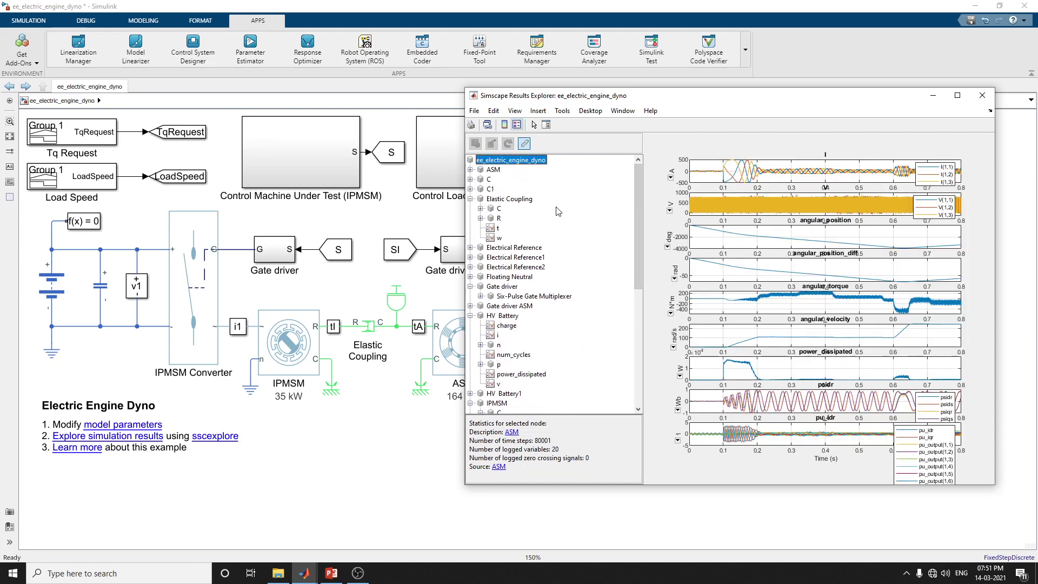
left_click(957, 95)
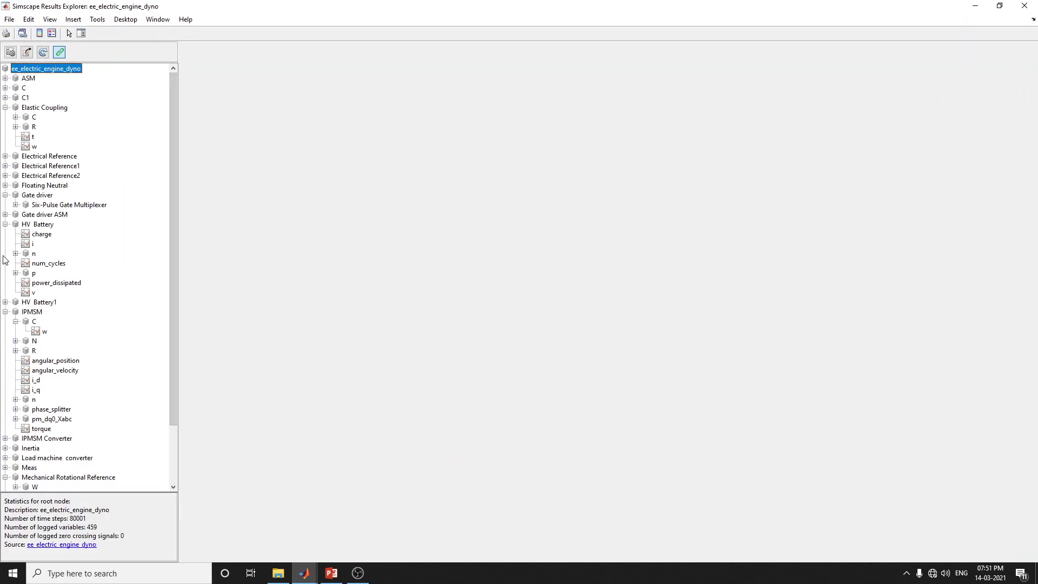
double_click(48, 70)
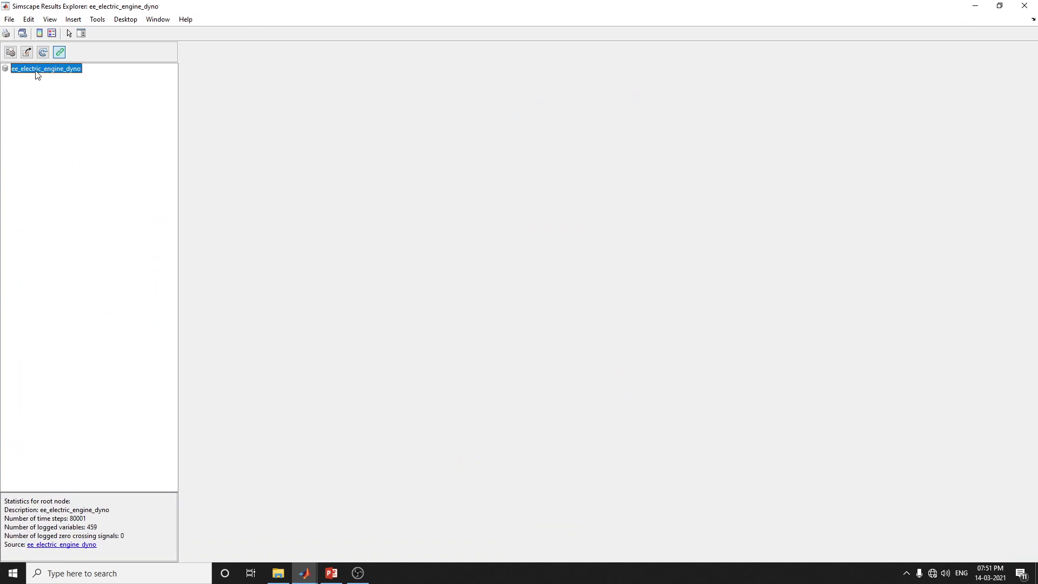
double_click(36, 71)
left_click(29, 79)
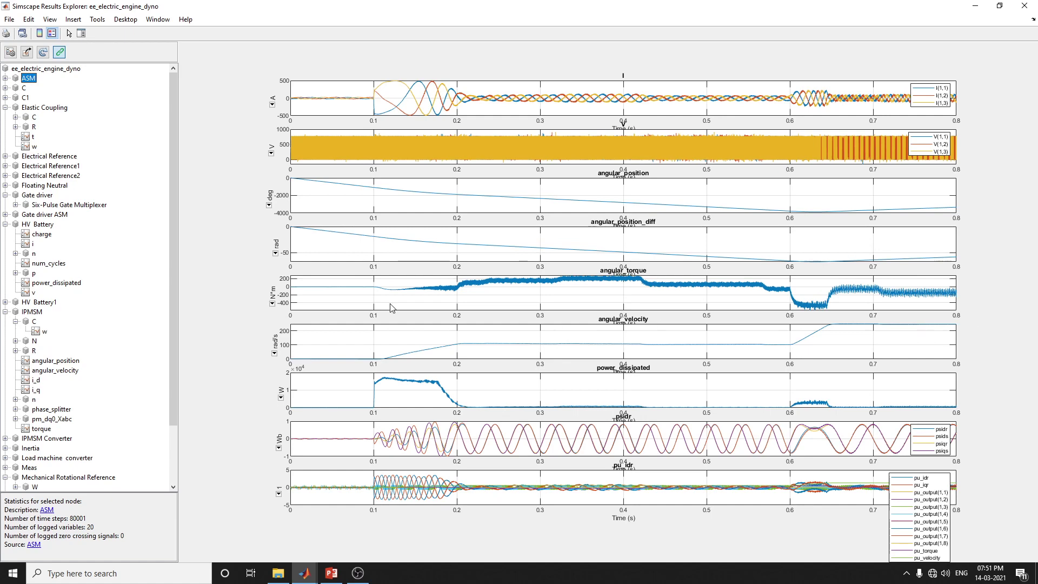
Expand the ASM node and view its current, angular position, angular torque and angular velocity results individually.
left_click(5, 78)
left_click(31, 88)
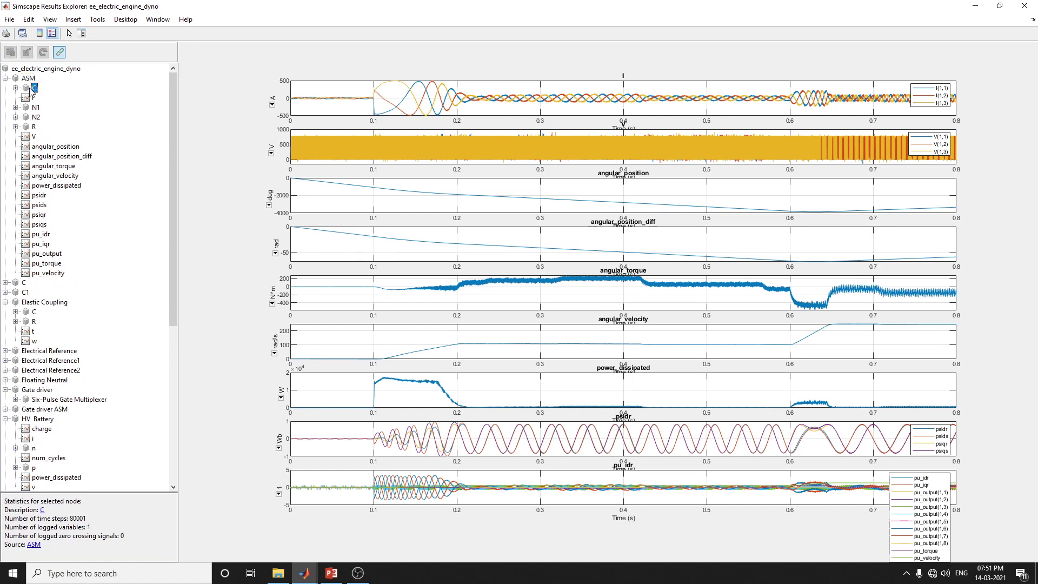
left_click(32, 98)
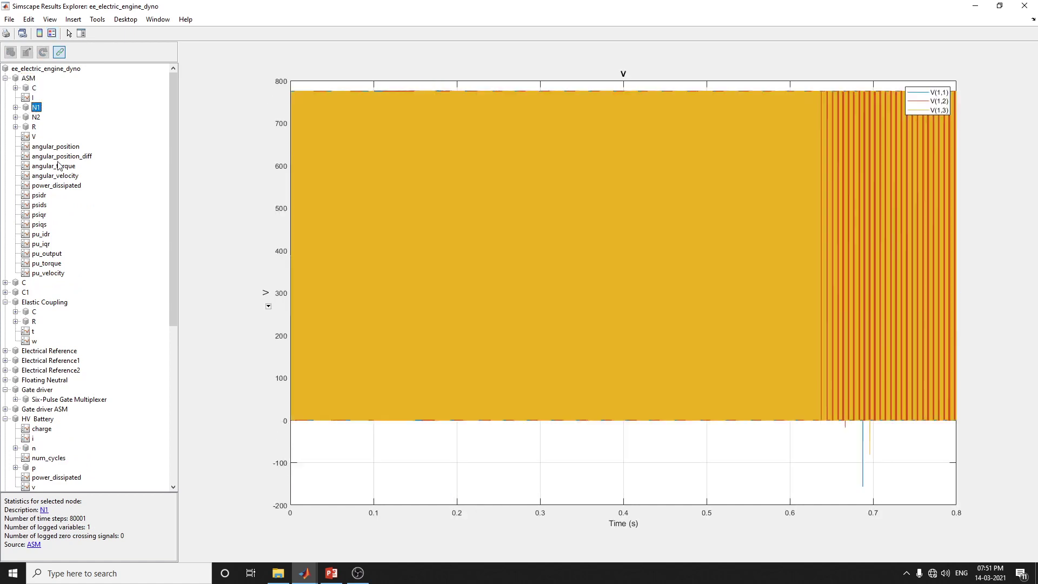
left_click(58, 147)
left_click(60, 166)
left_click(61, 176)
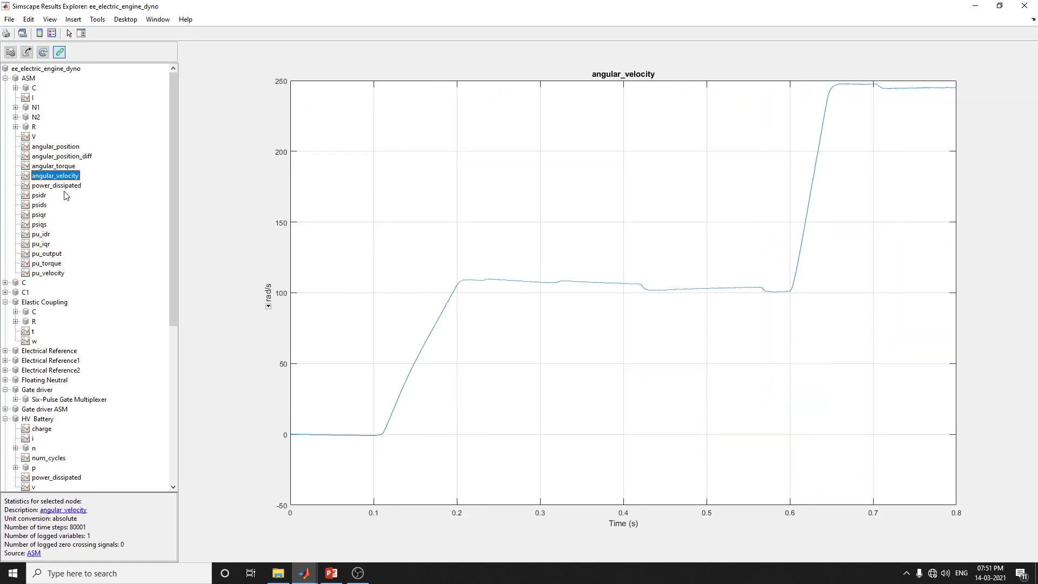
View the ASM's power_dissipated, psids, psiqr, psiqs, pu_torque and pu_velocity plots, and collapse the ASM node.
left_click(60, 185)
left_click(45, 205)
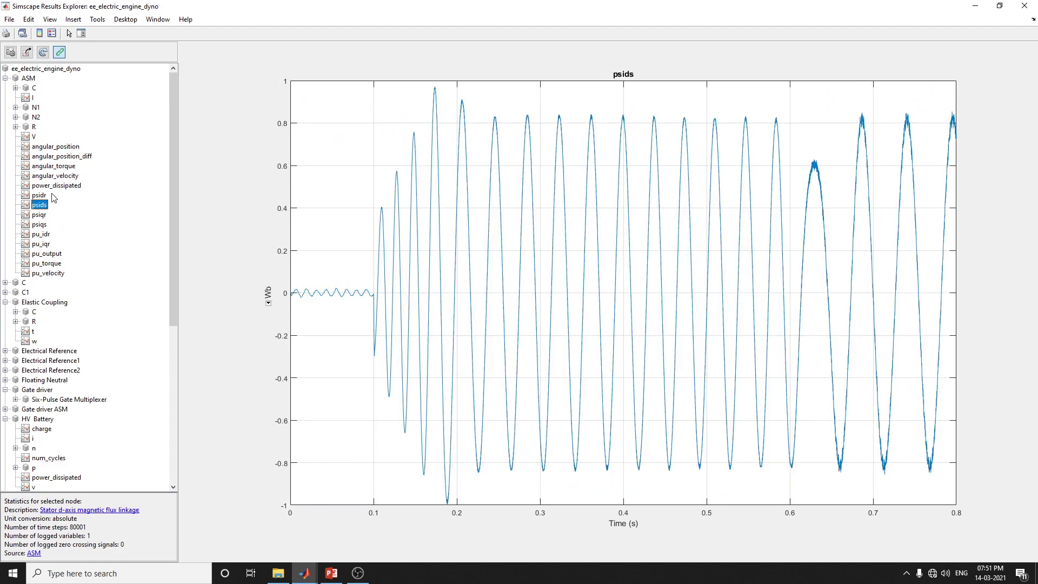
left_click(54, 188)
left_click(46, 215)
left_click(43, 225)
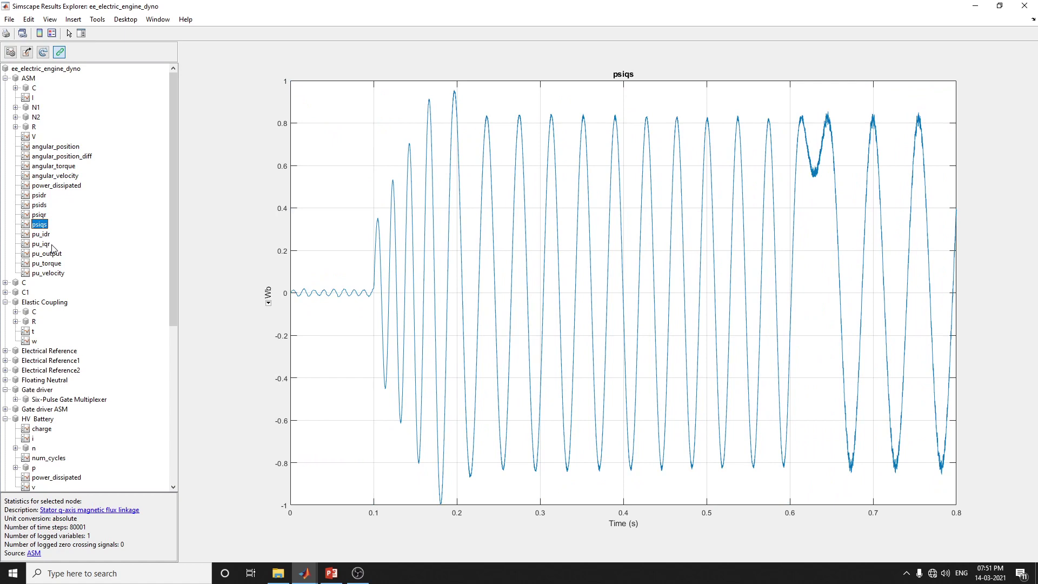
left_click(49, 264)
left_click(53, 275)
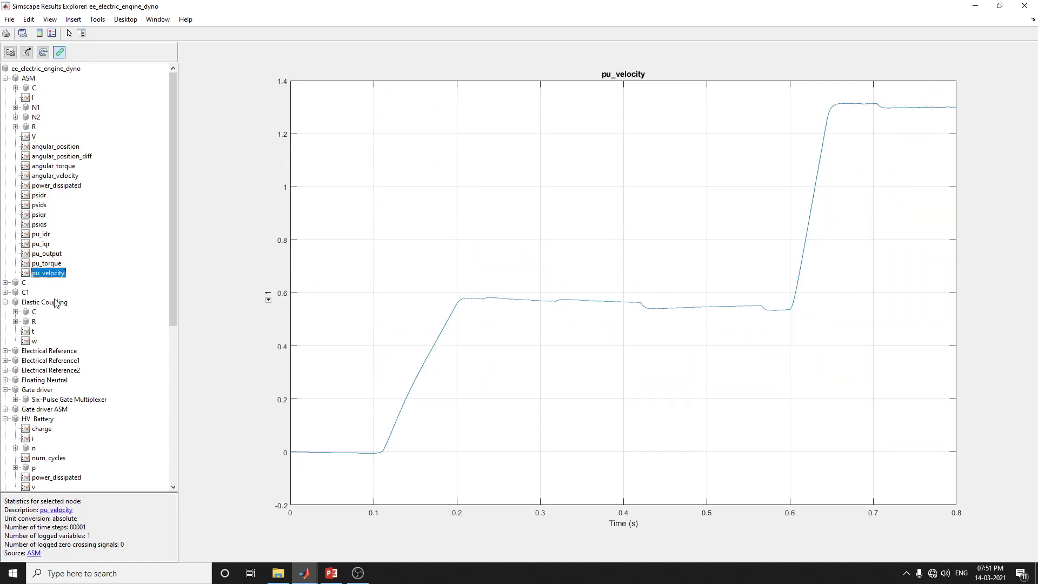
left_click(6, 79)
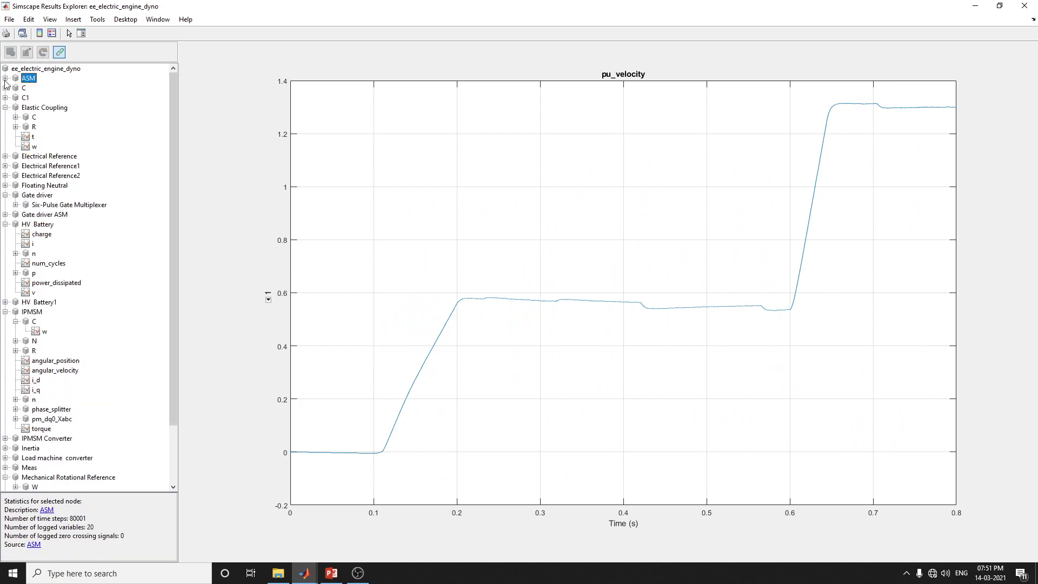
Open the export setup for the ASM plots, review the file types available for saving, and cancel without exporting.
left_click(8, 19)
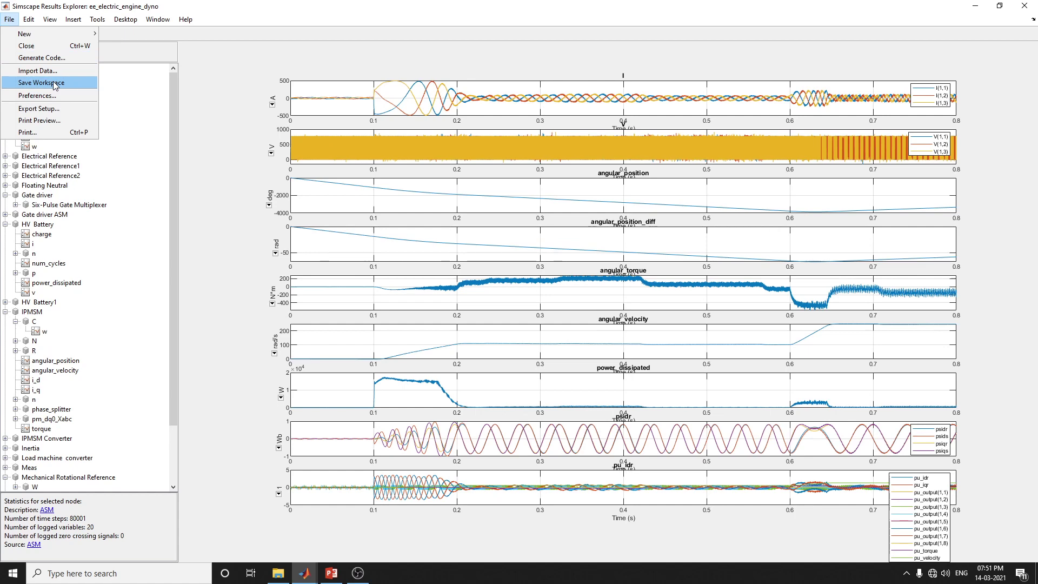
left_click(47, 110)
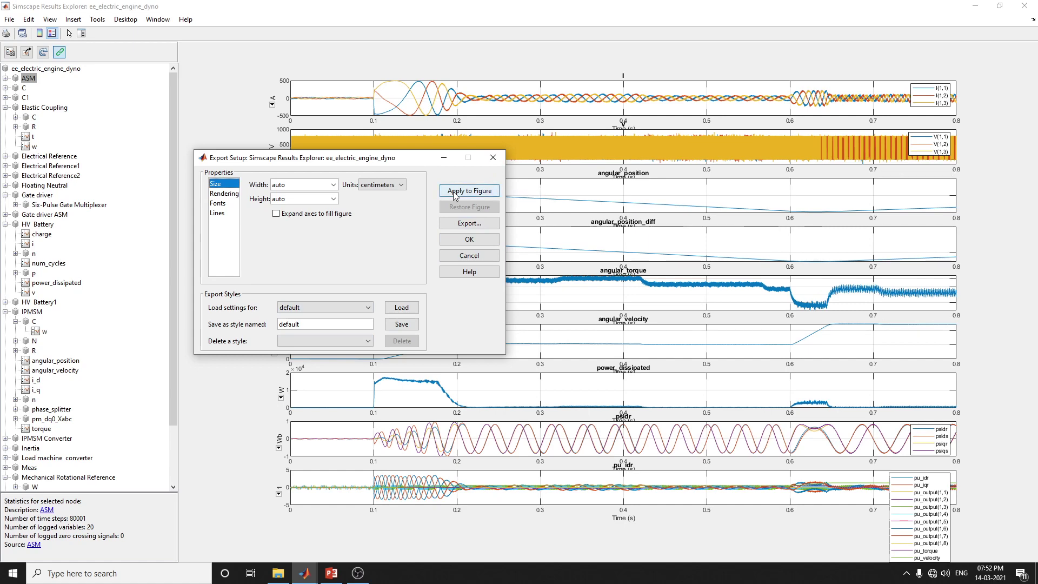
left_click(469, 224)
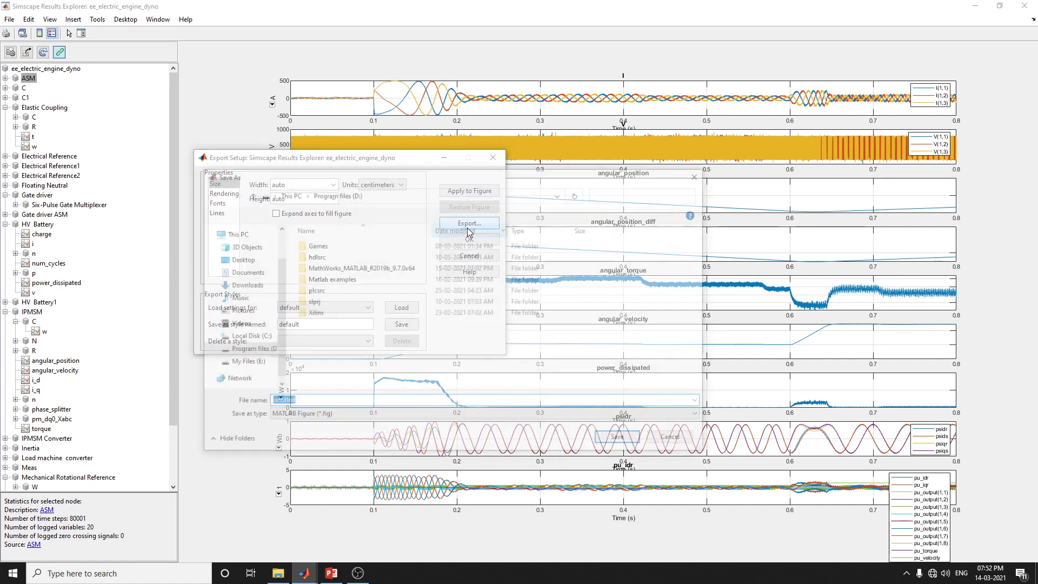
left_click(317, 416)
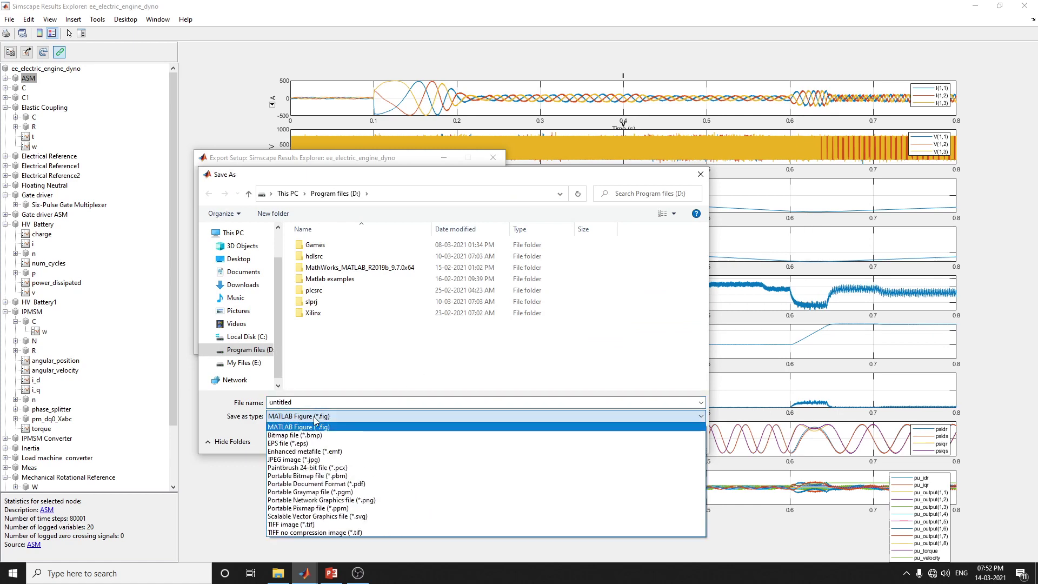
left_click(318, 427)
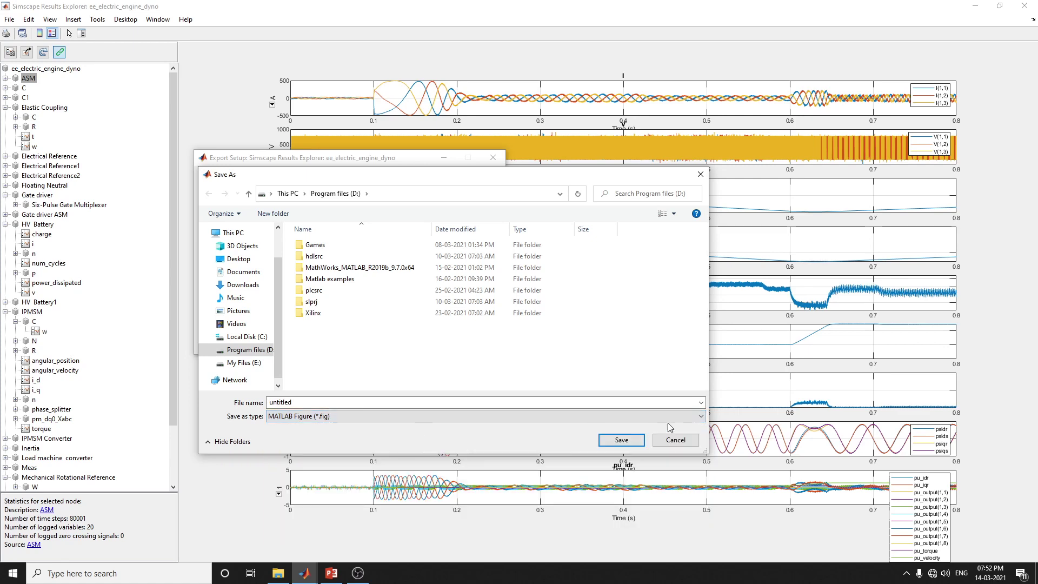
left_click(683, 440)
left_click(493, 158)
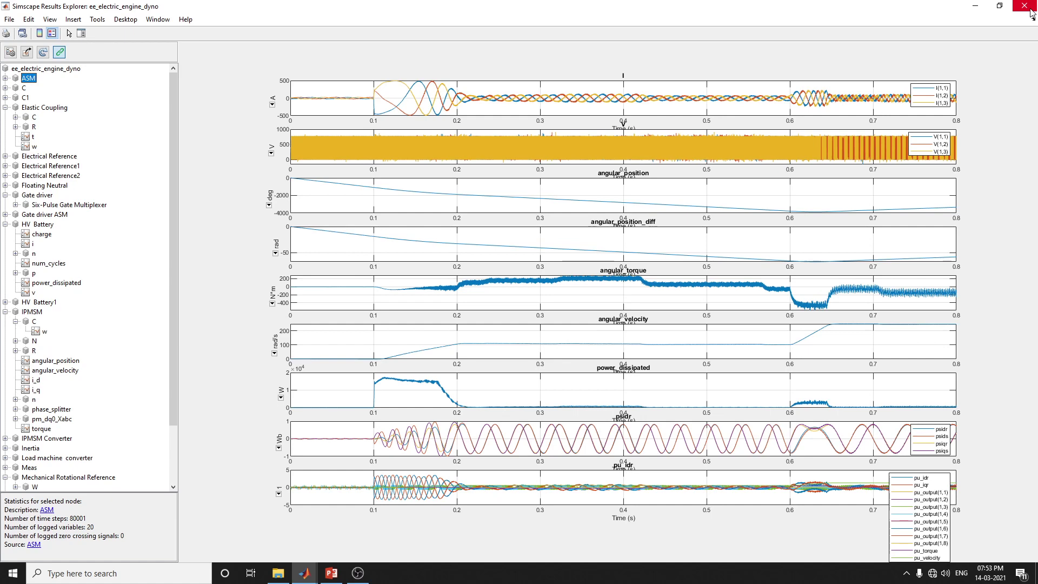
Switch to the EV_Dynamometer test presentation in PowerPoint and show the closing Thank You slide.
left_click(324, 577)
left_click(106, 494)
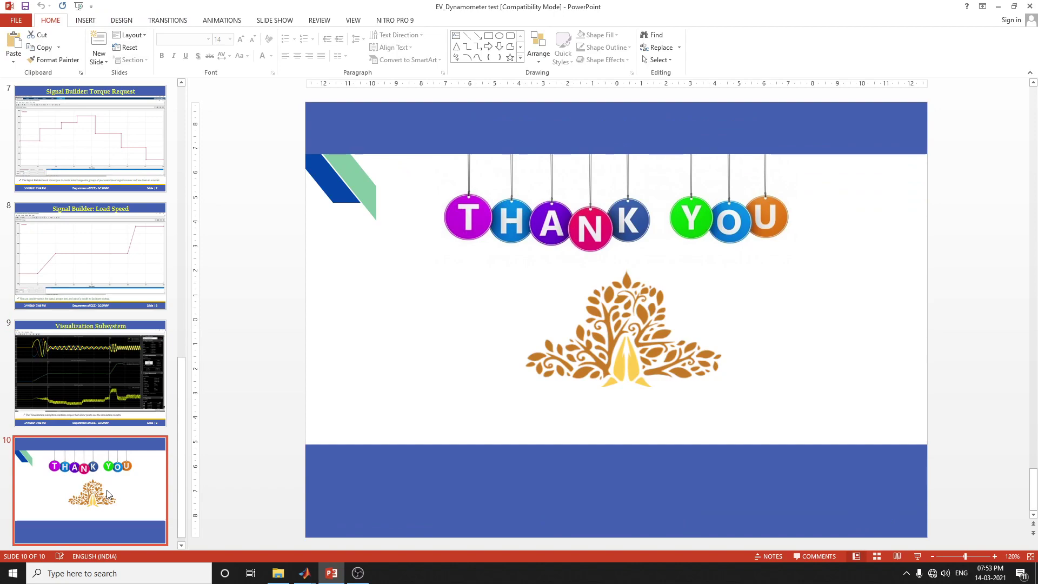